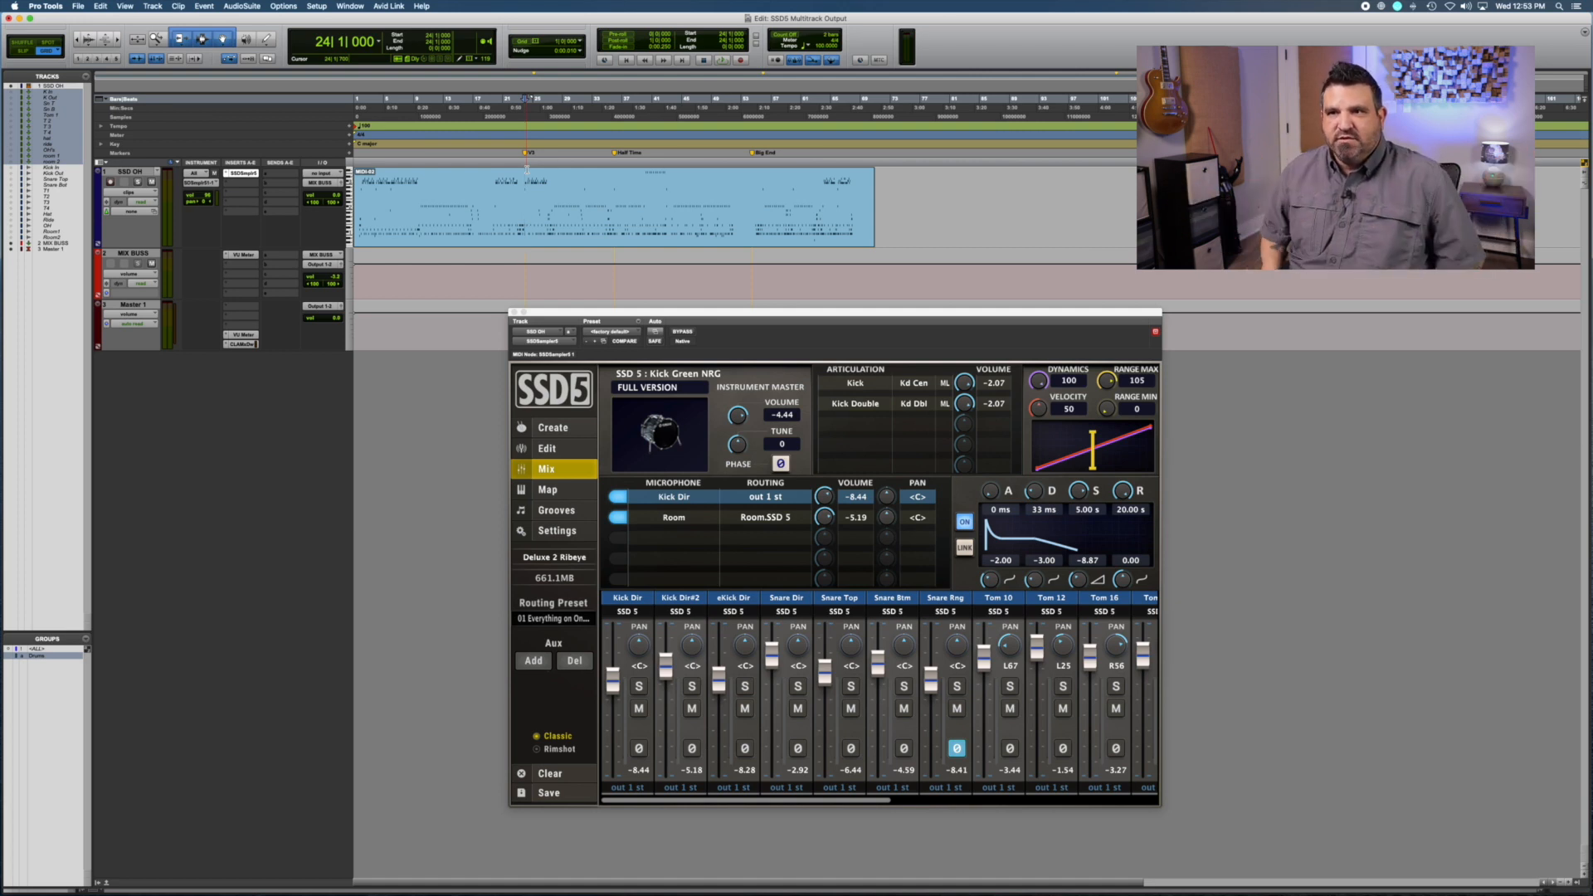
Play the MIDI drum part from bar 24, stop it, and close the SSD5 plug-in window.
{"action": "key", "text": "space"}
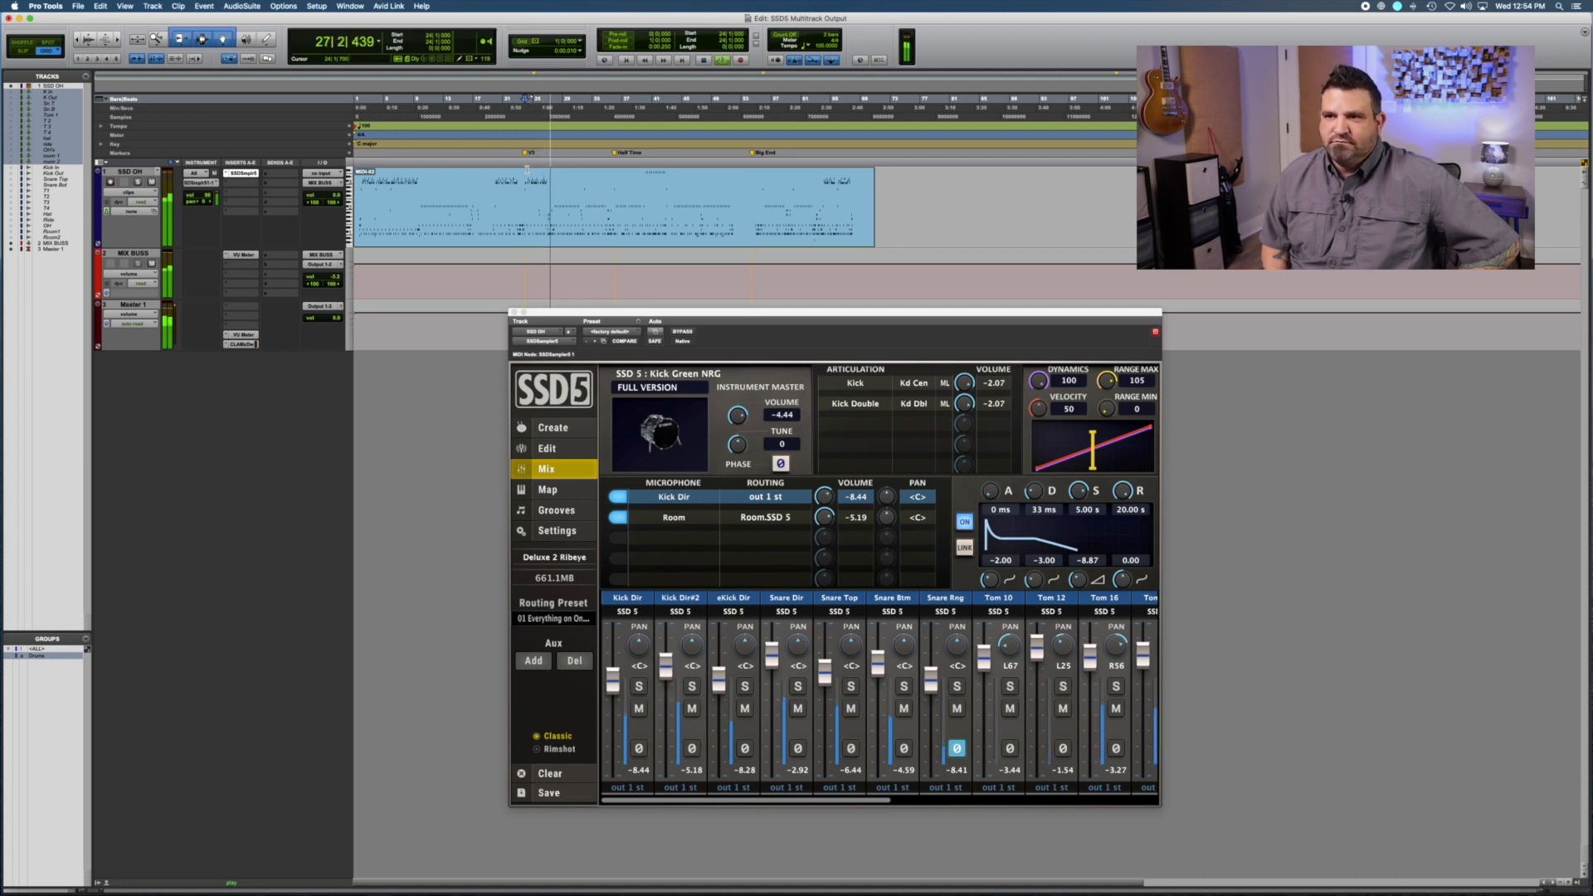
{"action": "key", "text": "space"}
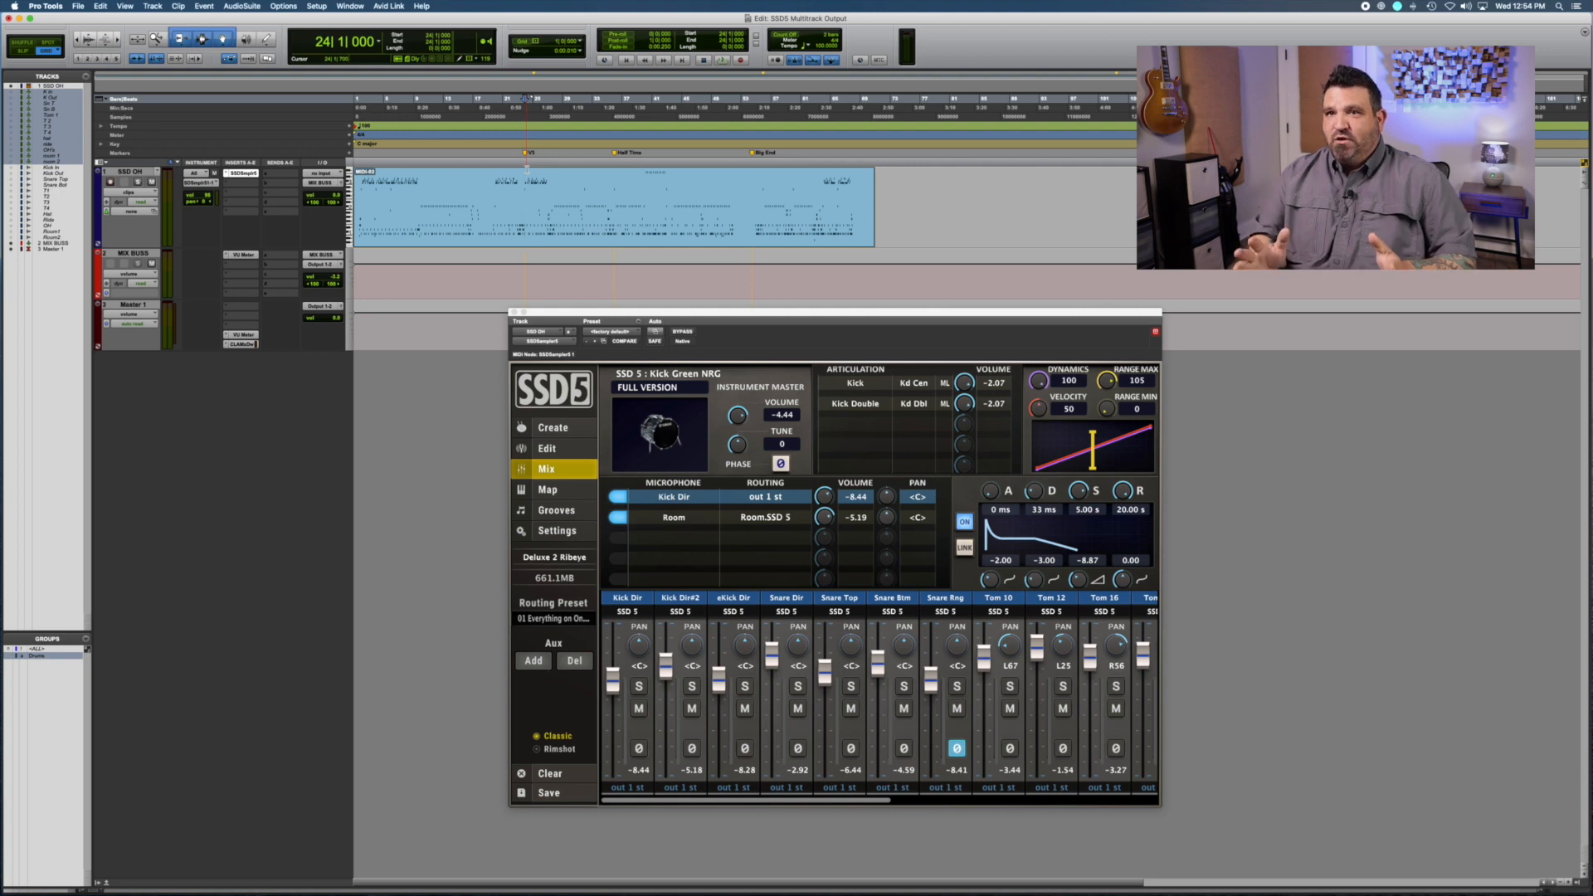
{"action": "left_click", "coordinate": [520, 312]}
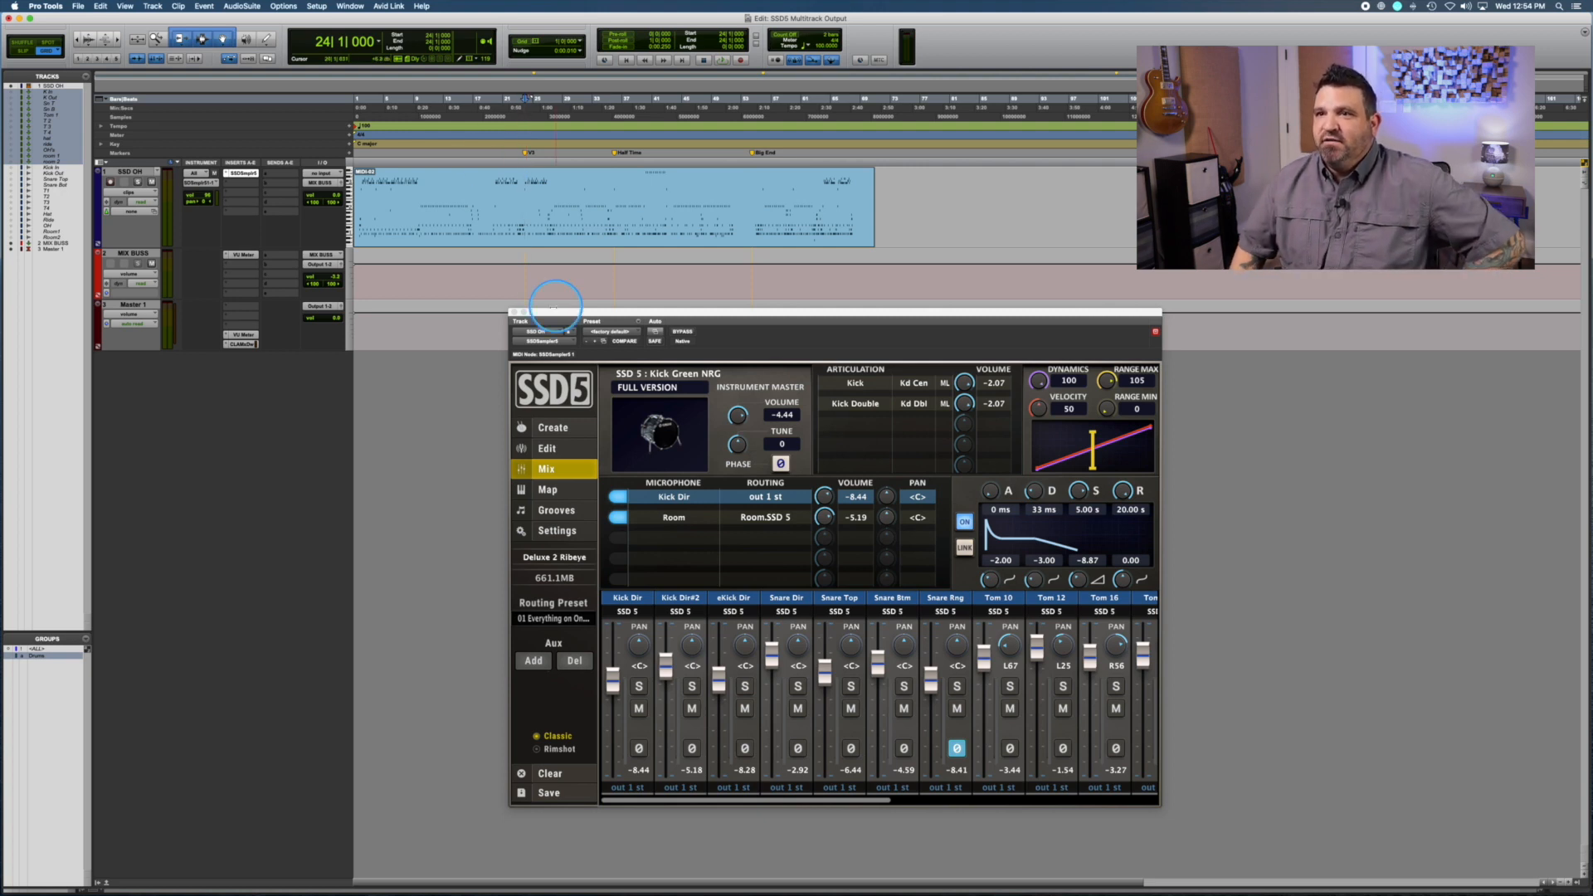
{"action": "left_click", "coordinate": [514, 313]}
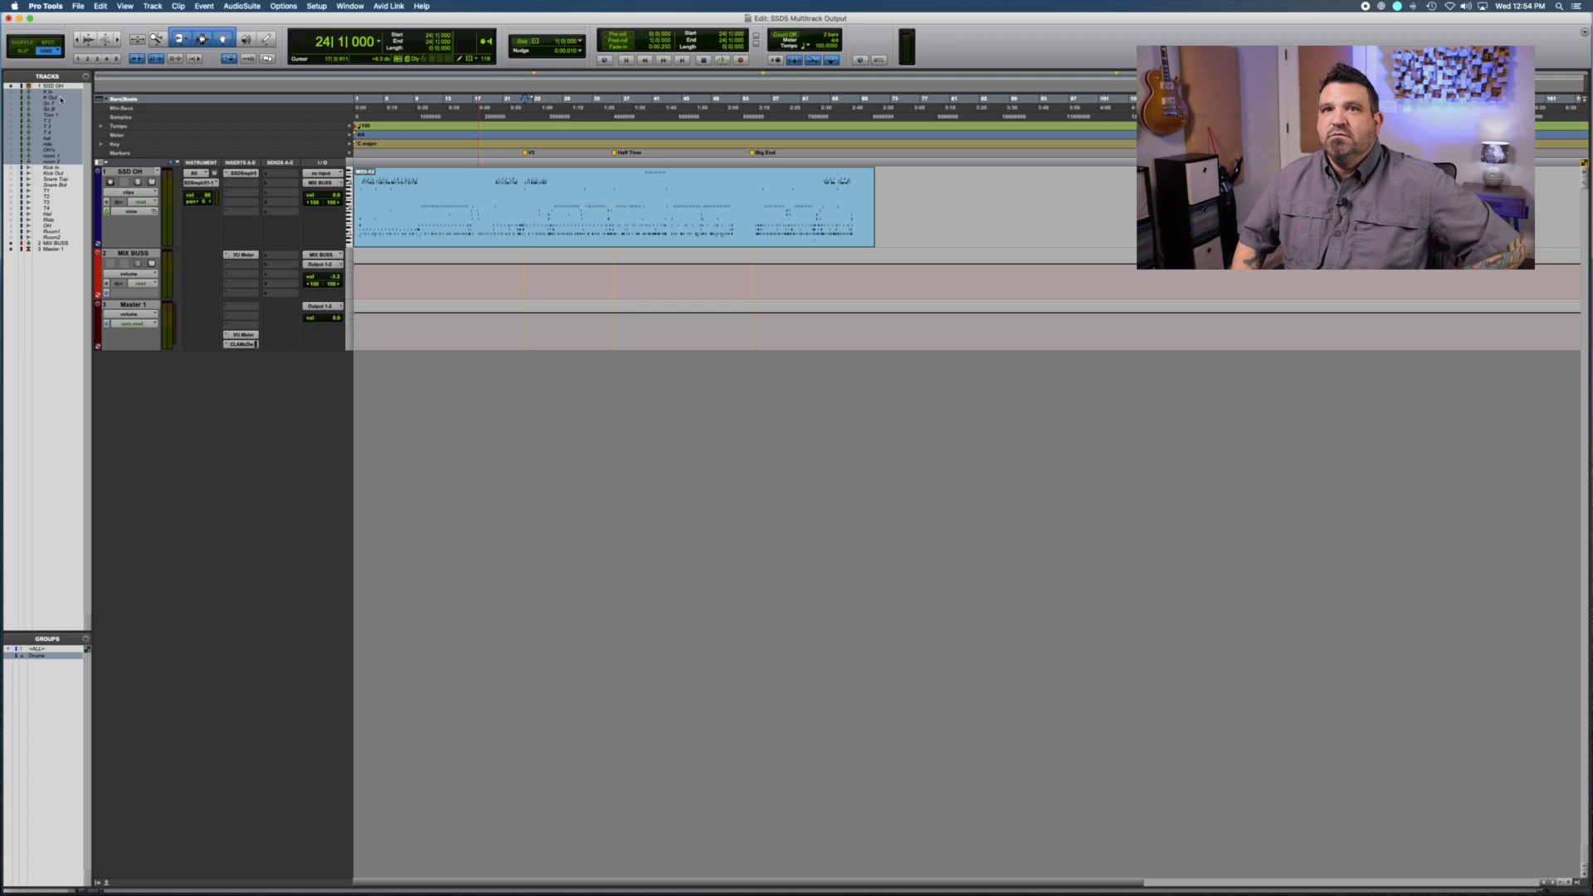
Show the hidden drum aux tracks selected in the track list, from K In through room 2, and look them over.
{"action": "right_click", "coordinate": [52, 94]}
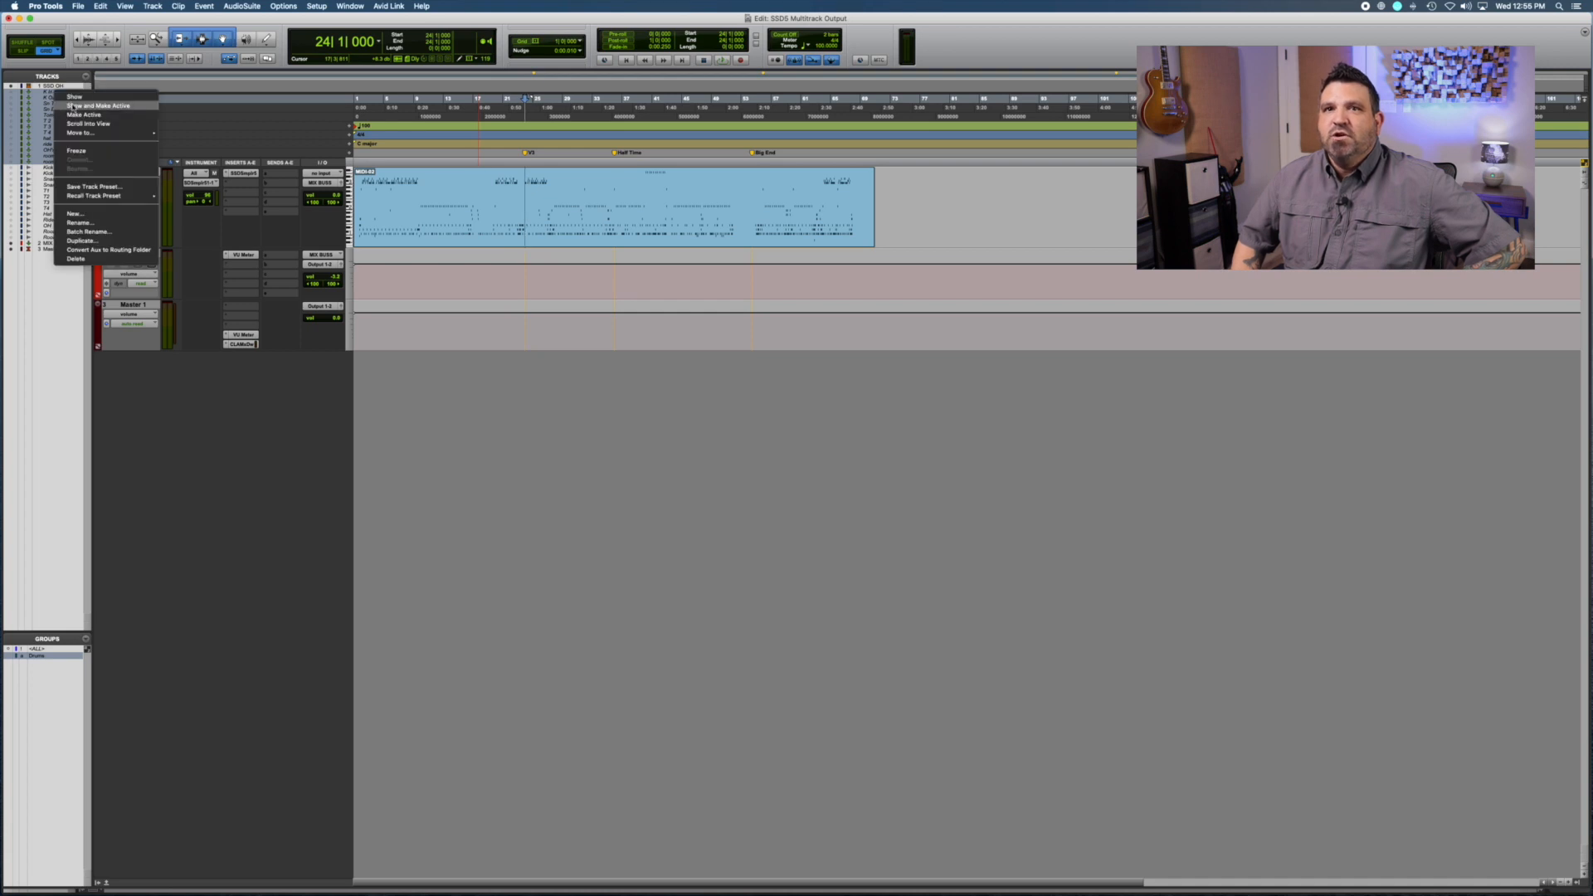
{"action": "left_click", "coordinate": [68, 96]}
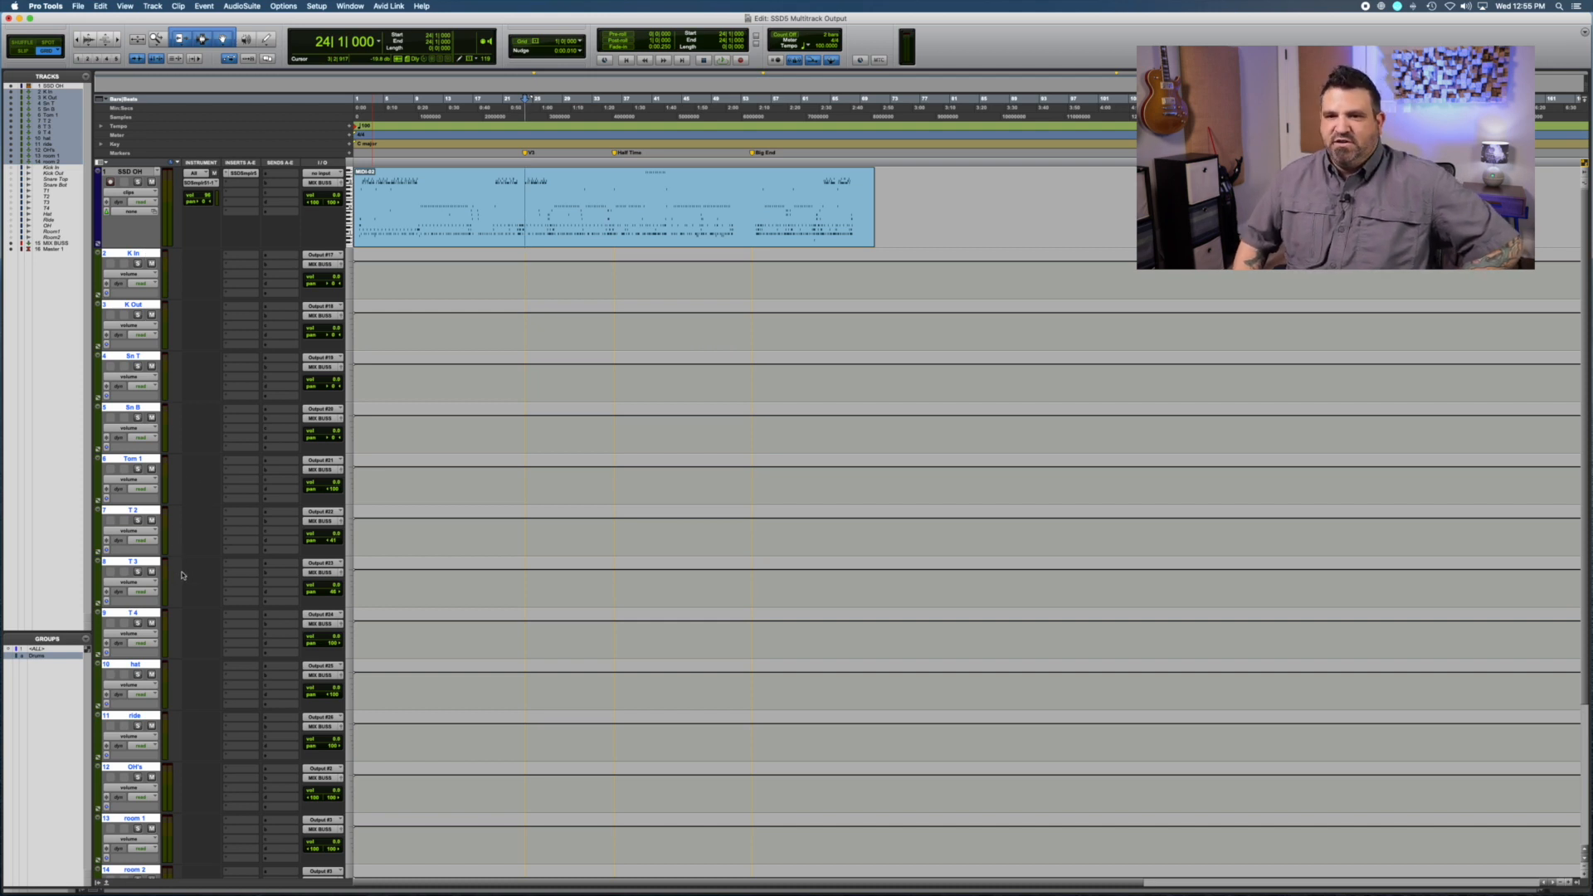
{"action": "scroll", "coordinate": [181, 575], "scroll_direction": "down", "scroll_amount": 2}
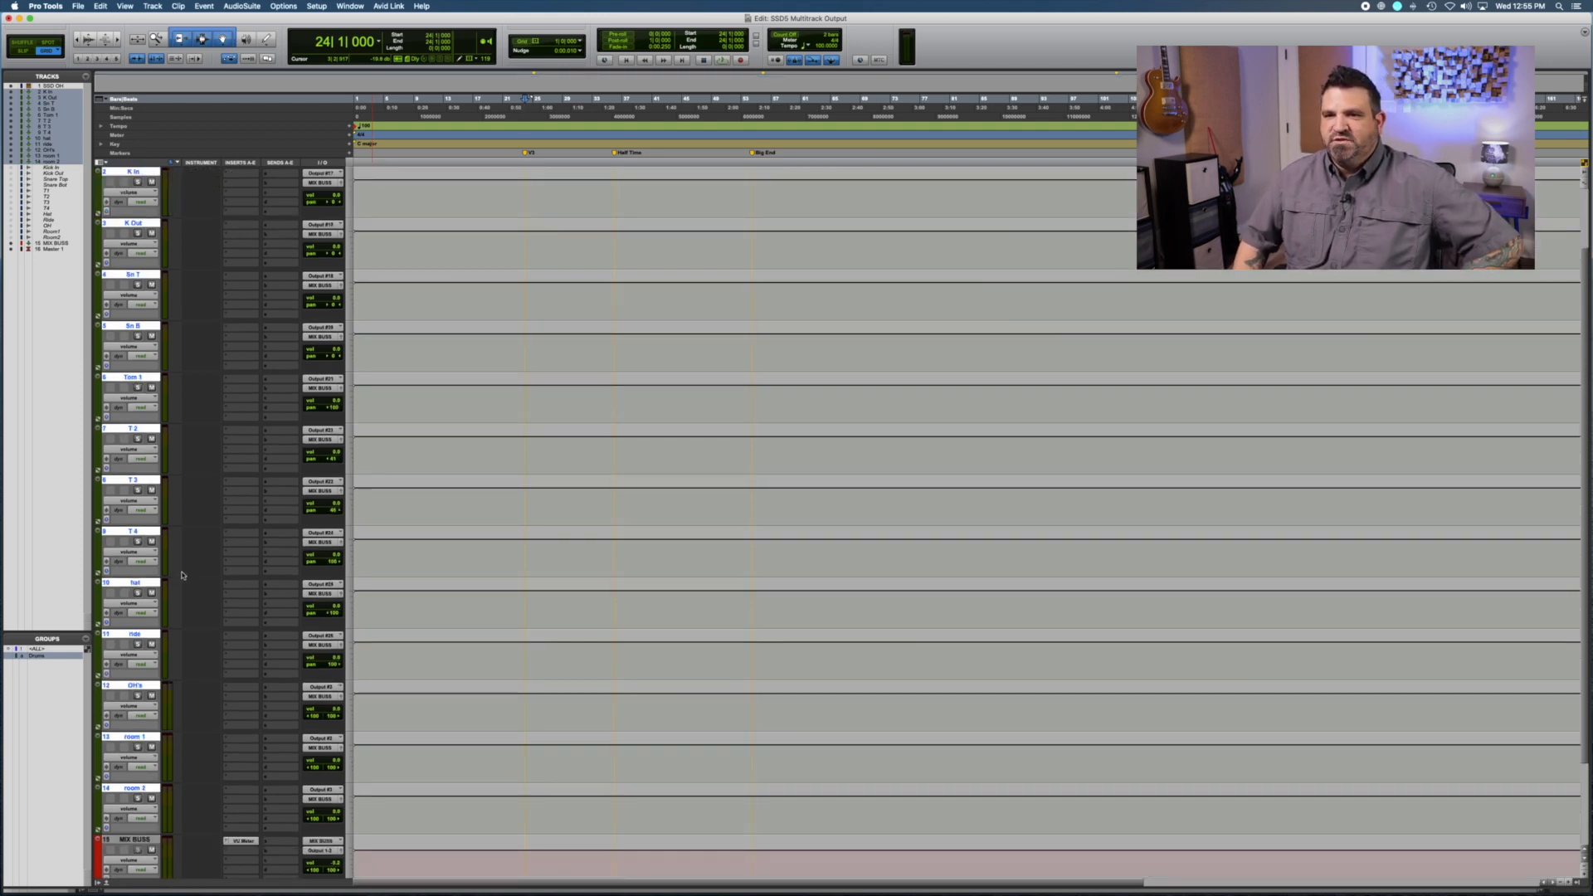
{"action": "scroll", "coordinate": [184, 568], "scroll_direction": "up", "scroll_amount": 2}
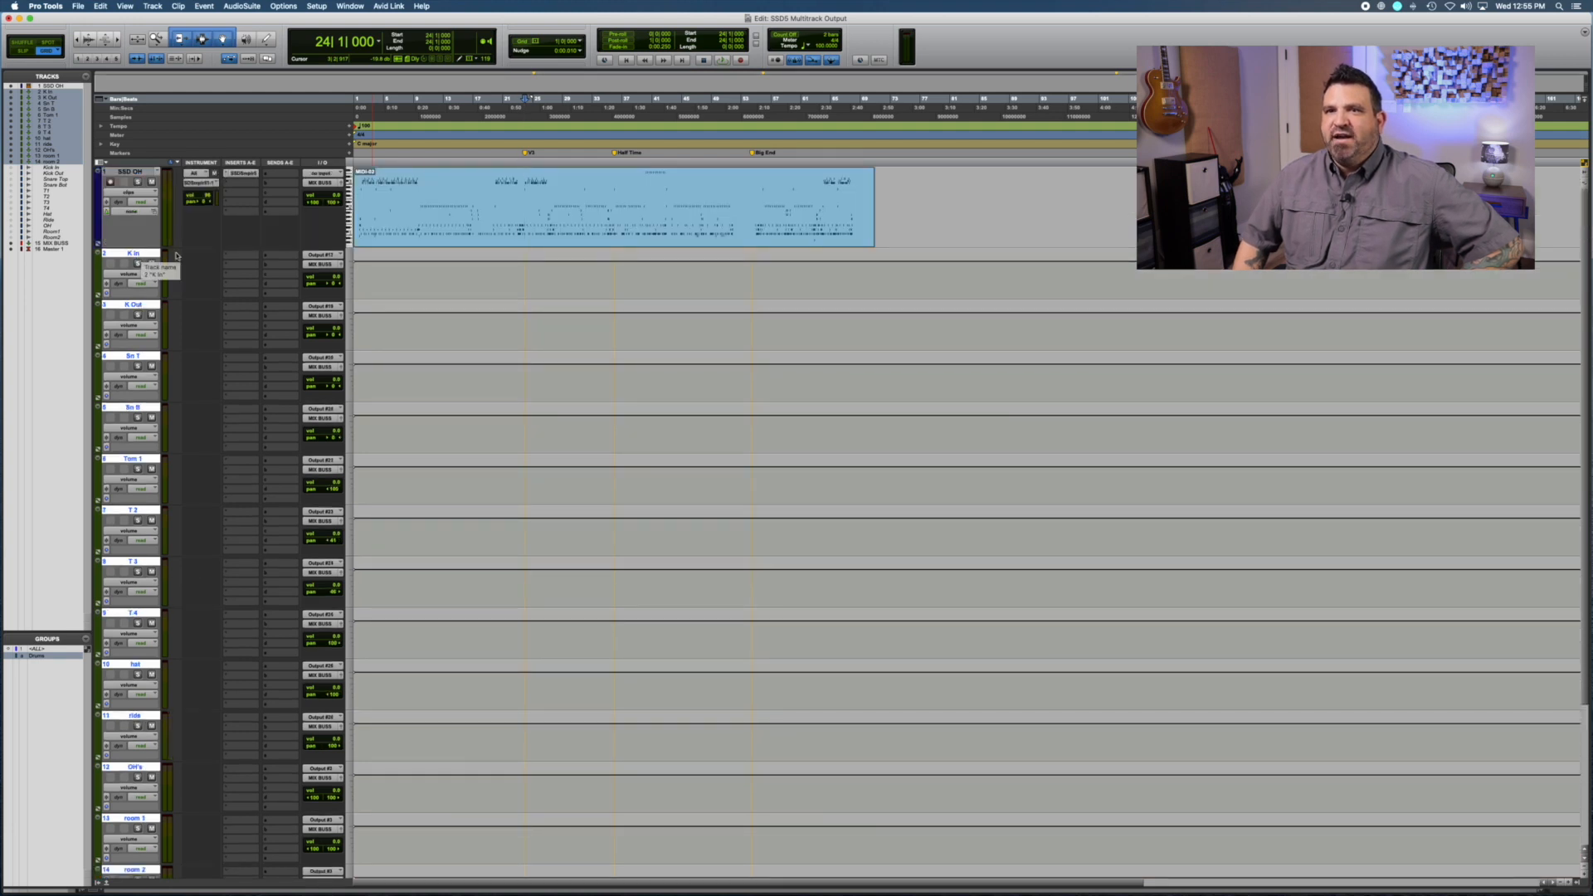
Assign the K In track's input to the SSD5 plug-in's Output #17.
{"action": "left_click", "coordinate": [330, 258]}
{"action": "mouse_move", "coordinate": [340, 276]}
{"action": "mouse_move", "coordinate": [435, 277]}
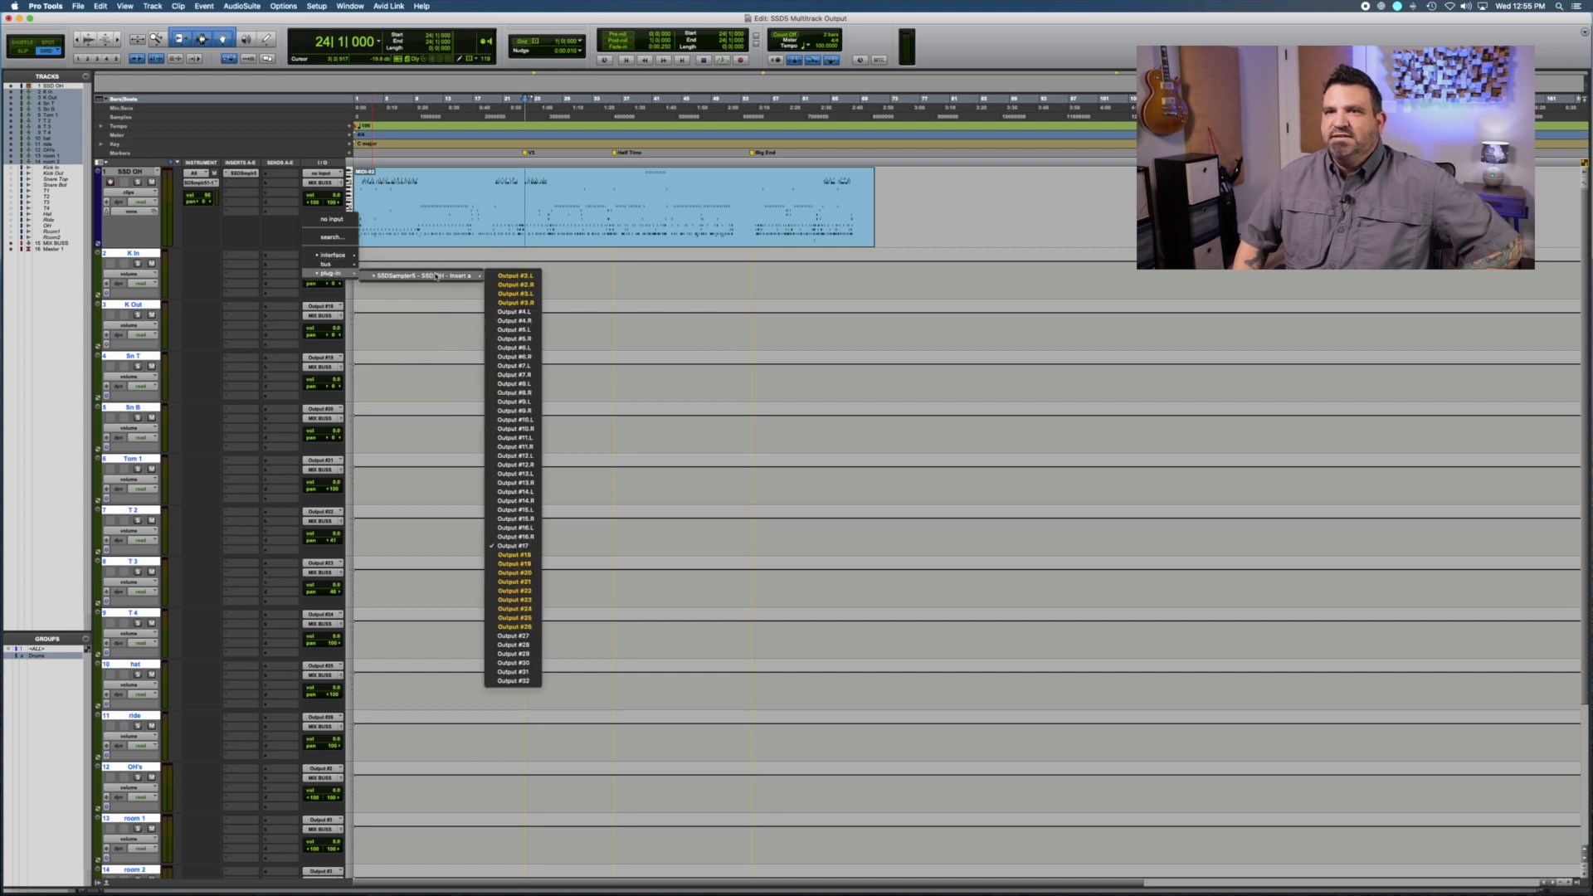
{"action": "left_click", "coordinate": [531, 547]}
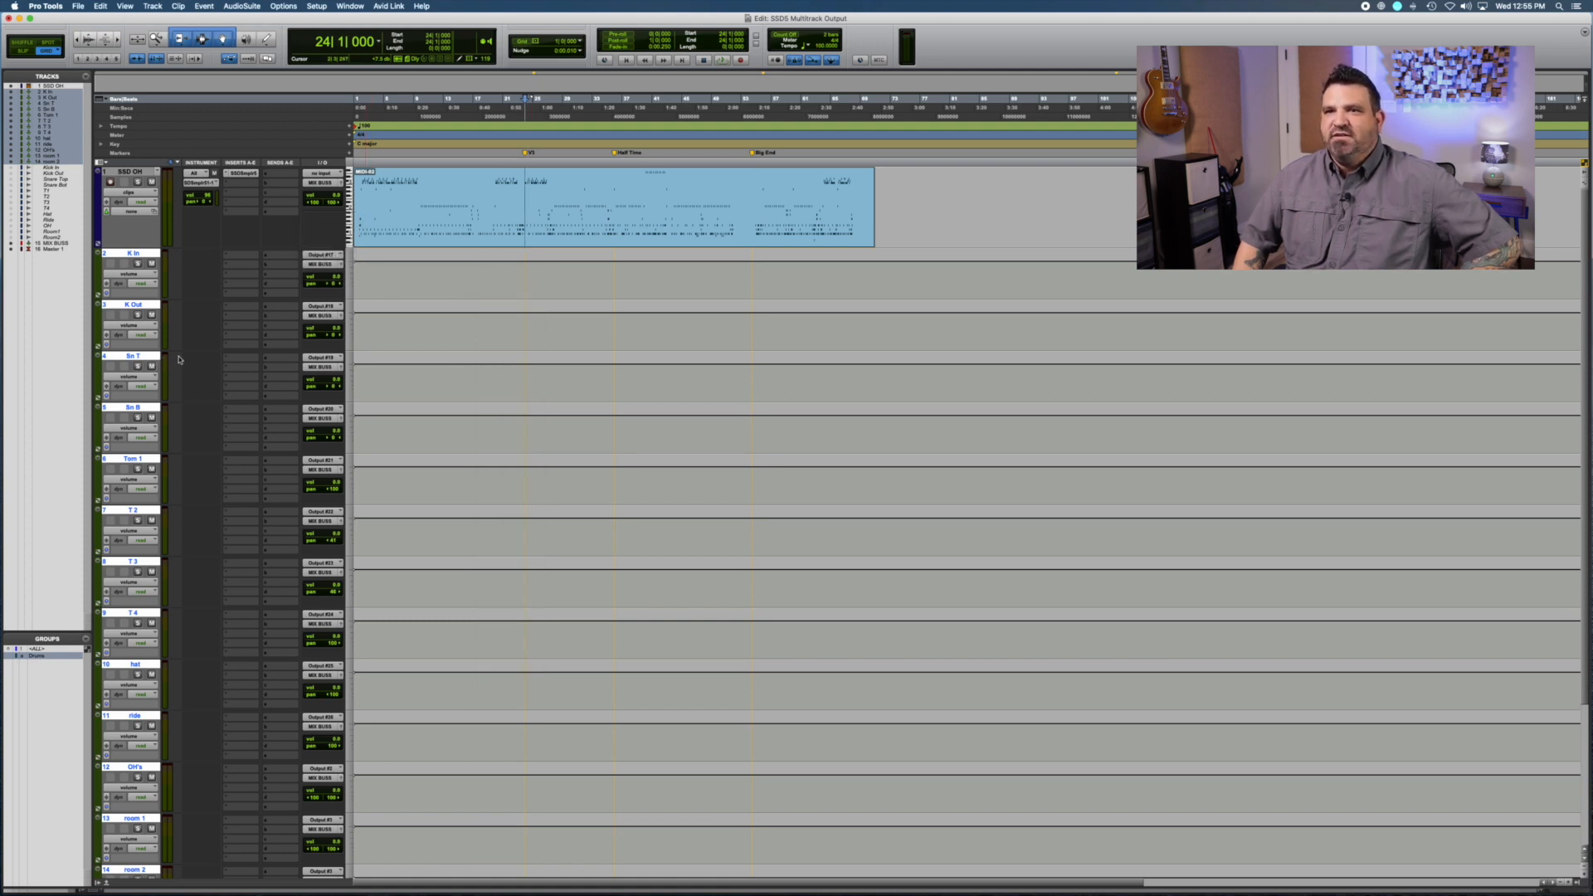
Play the drums with the SSD5 mixer open, examine the Kick Dir channel's output choices, and close the plug-in.
{"action": "left_click", "coordinate": [242, 174]}
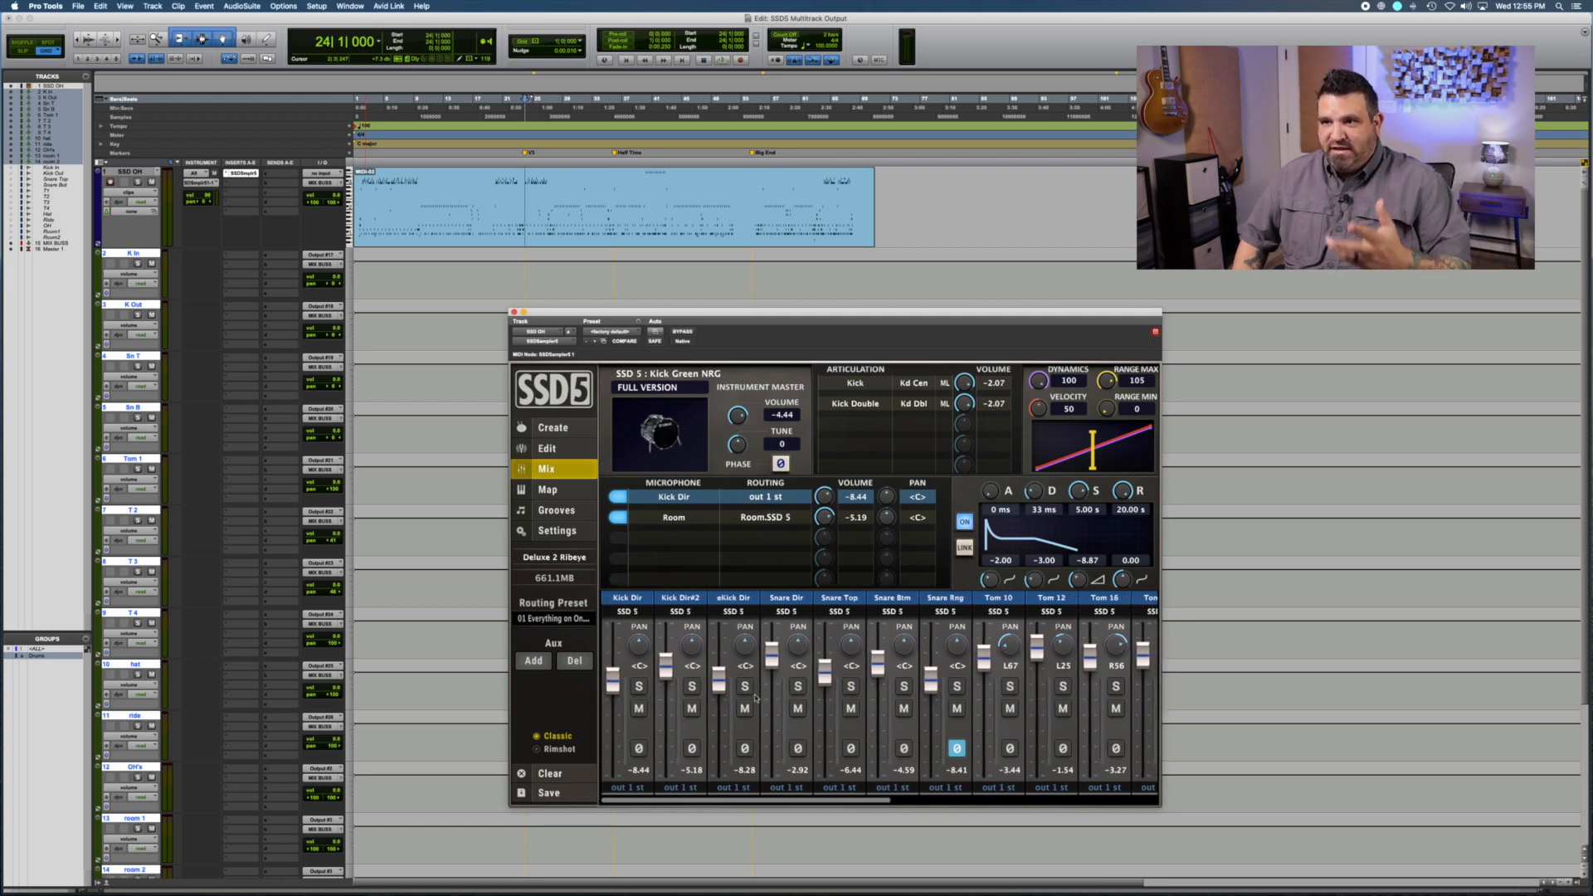
{"action": "key", "text": "space"}
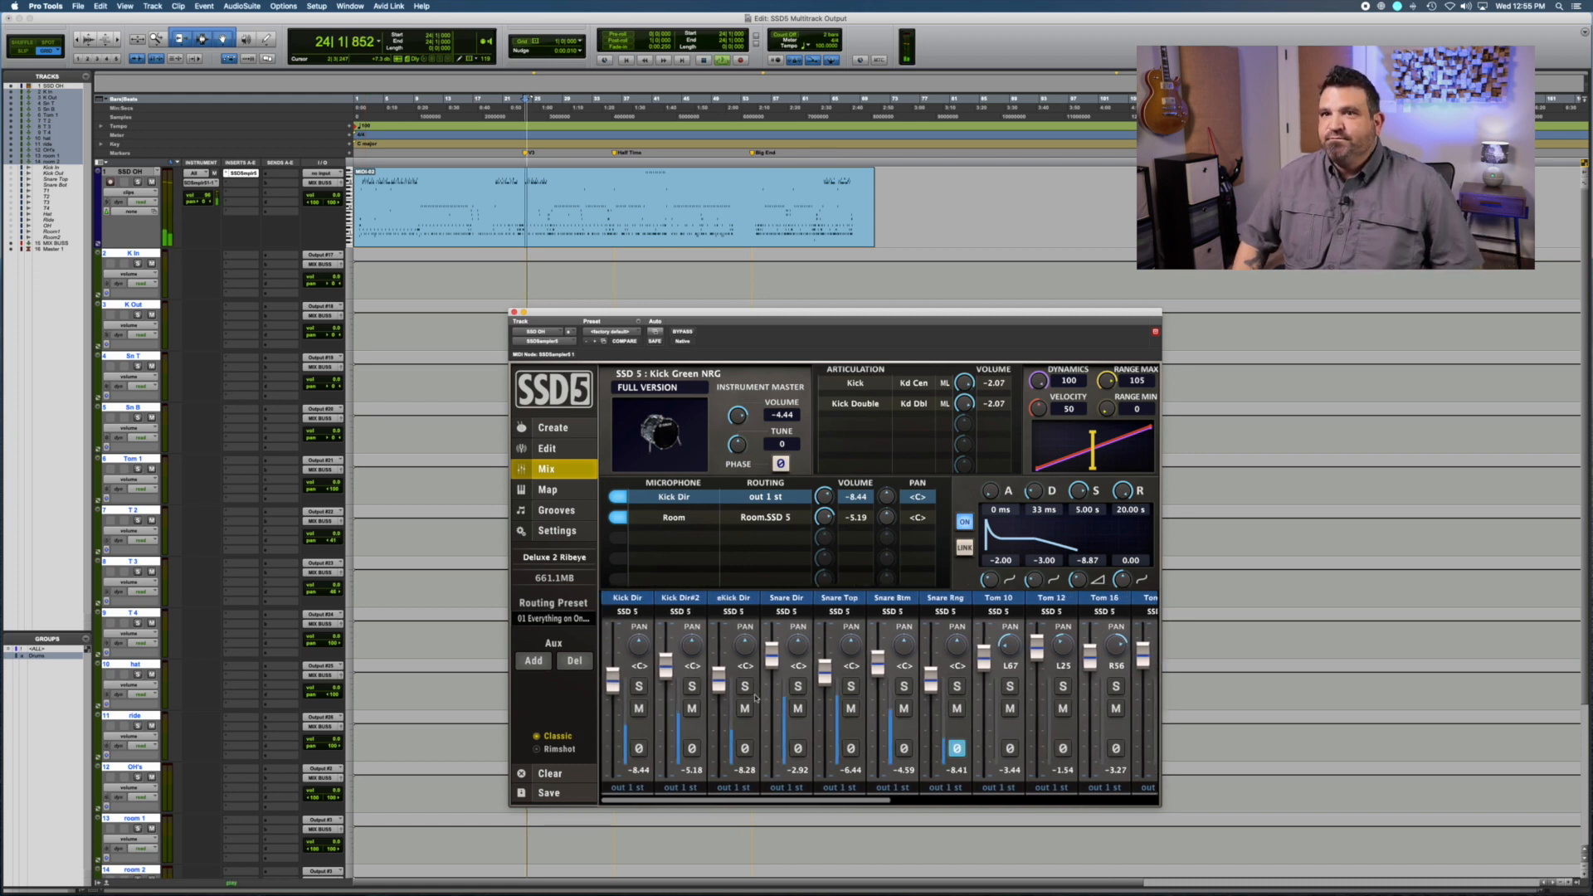
{"action": "key", "text": "space"}
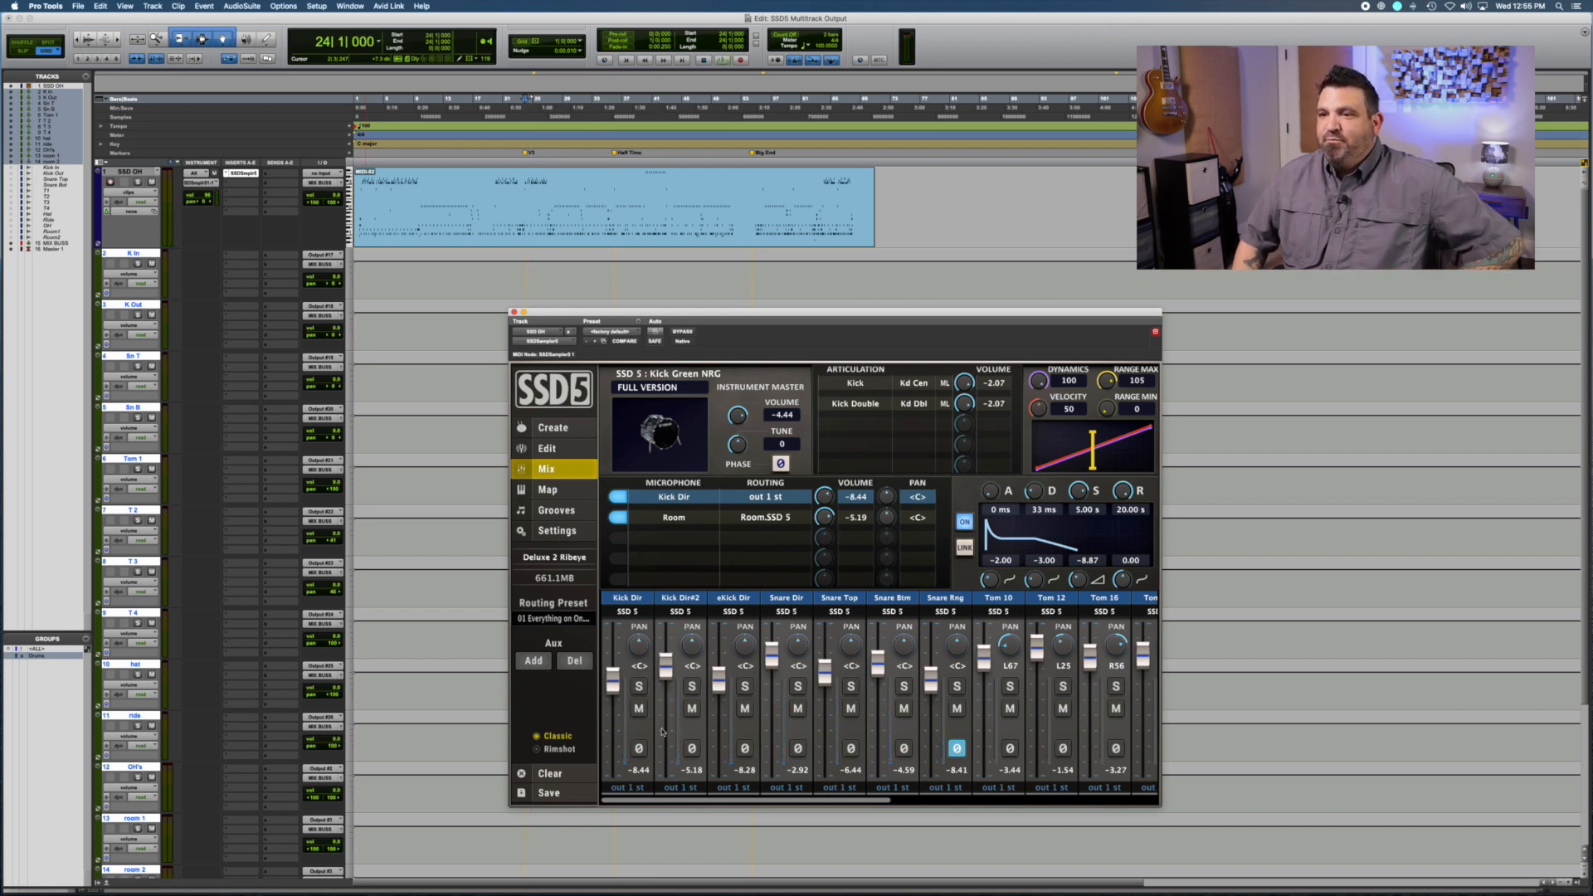
{"action": "left_click", "coordinate": [631, 787]}
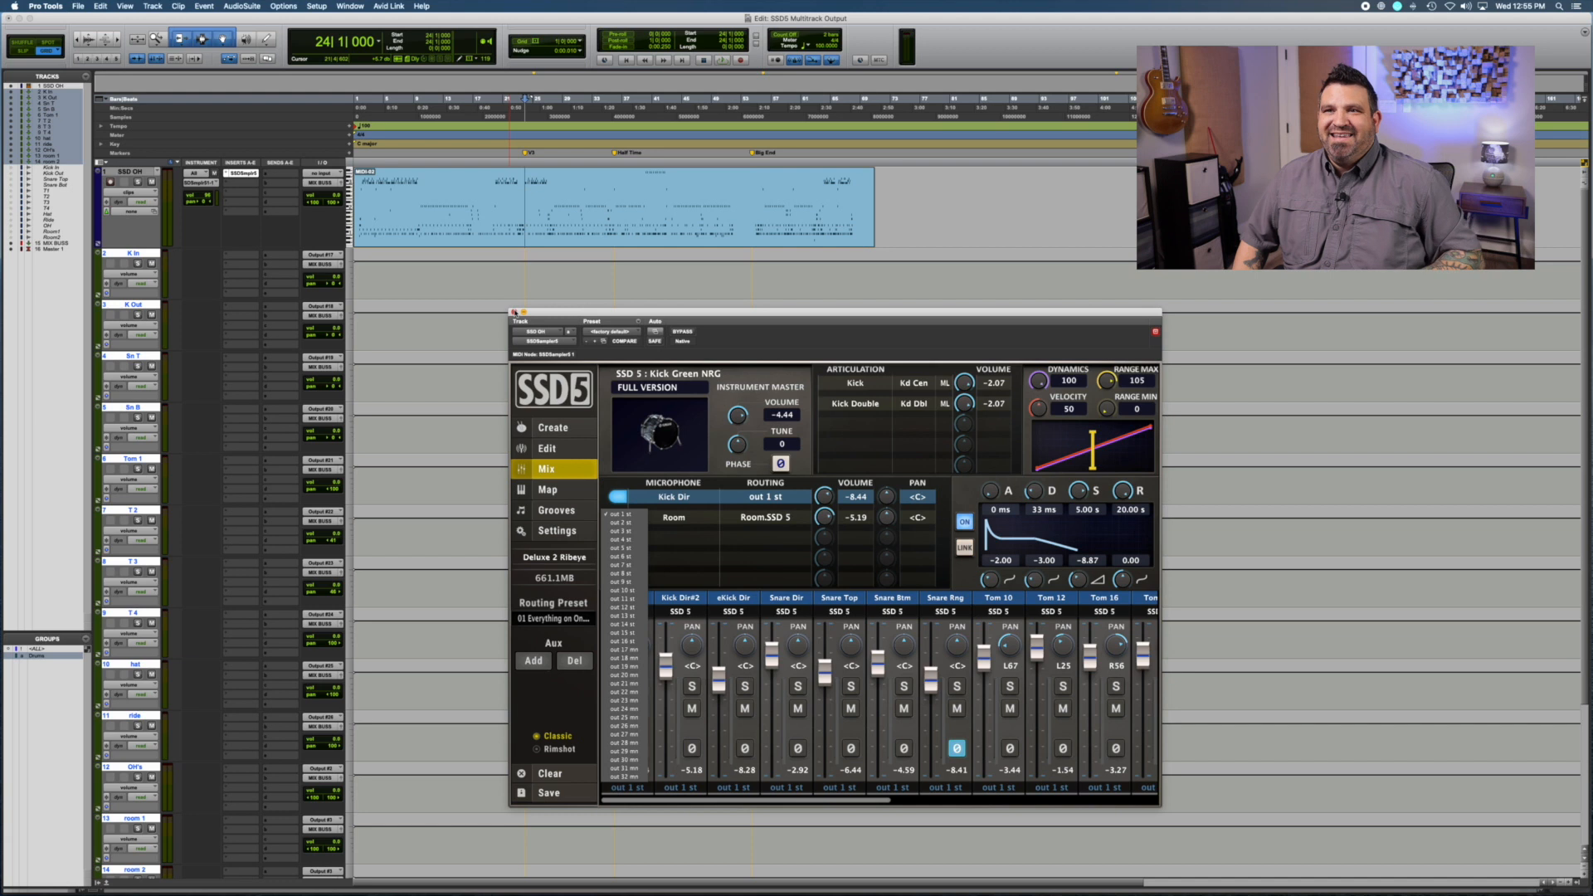
{"action": "left_click", "coordinate": [515, 311]}
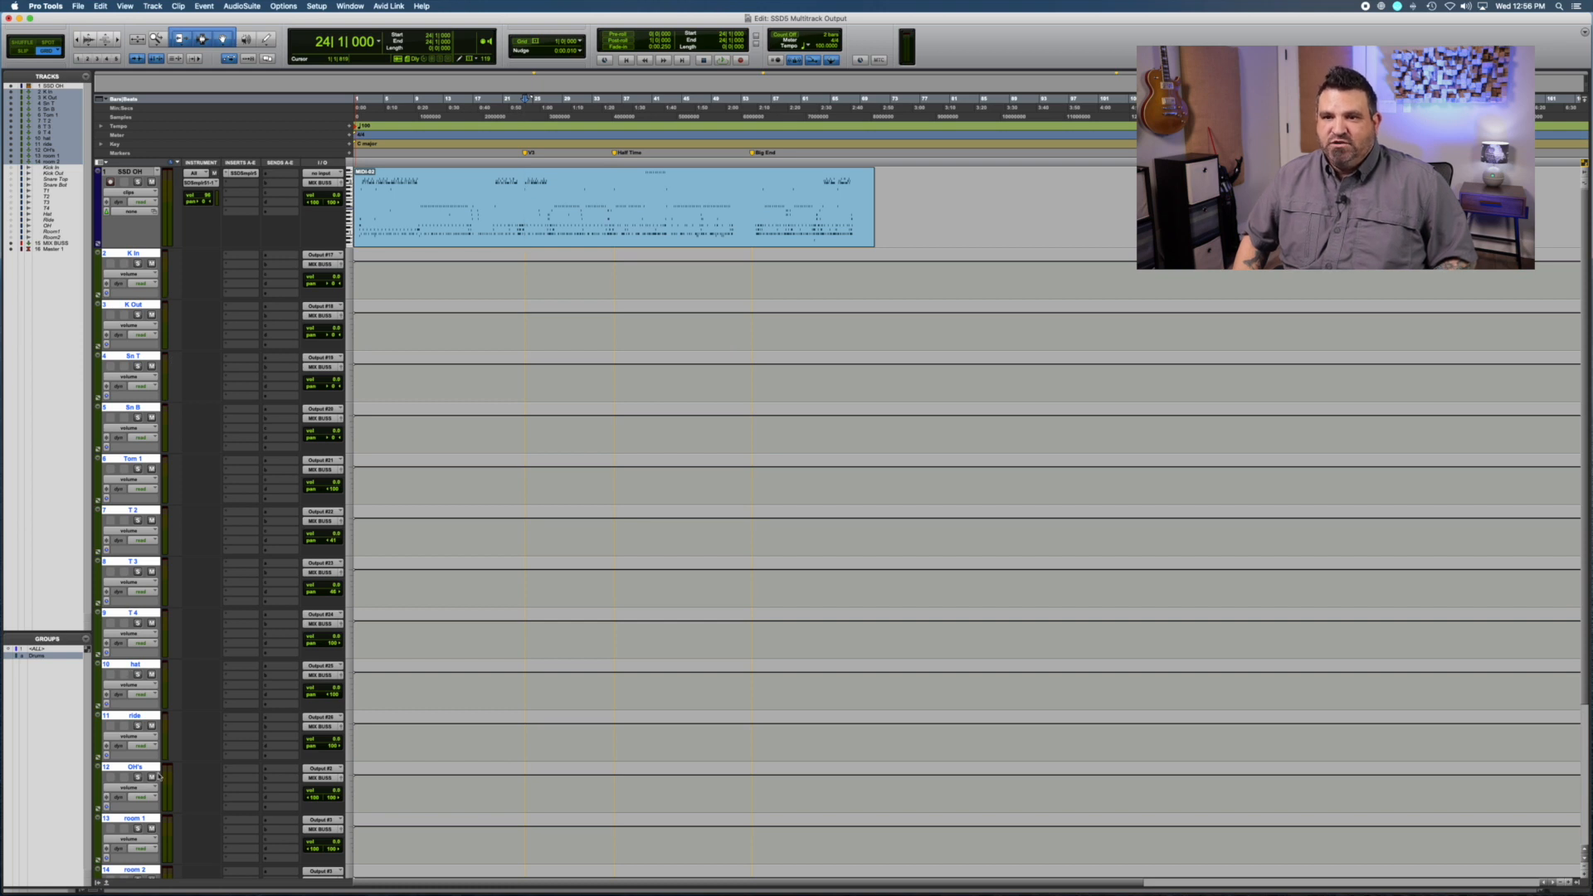
Play the drums while checking the meters of the individual aux tracks, and reopen the SSD5 plug-in.
{"action": "scroll", "coordinate": [175, 795], "scroll_direction": "down", "scroll_amount": 5}
{"action": "scroll", "coordinate": [175, 795], "scroll_direction": "up", "scroll_amount": 5}
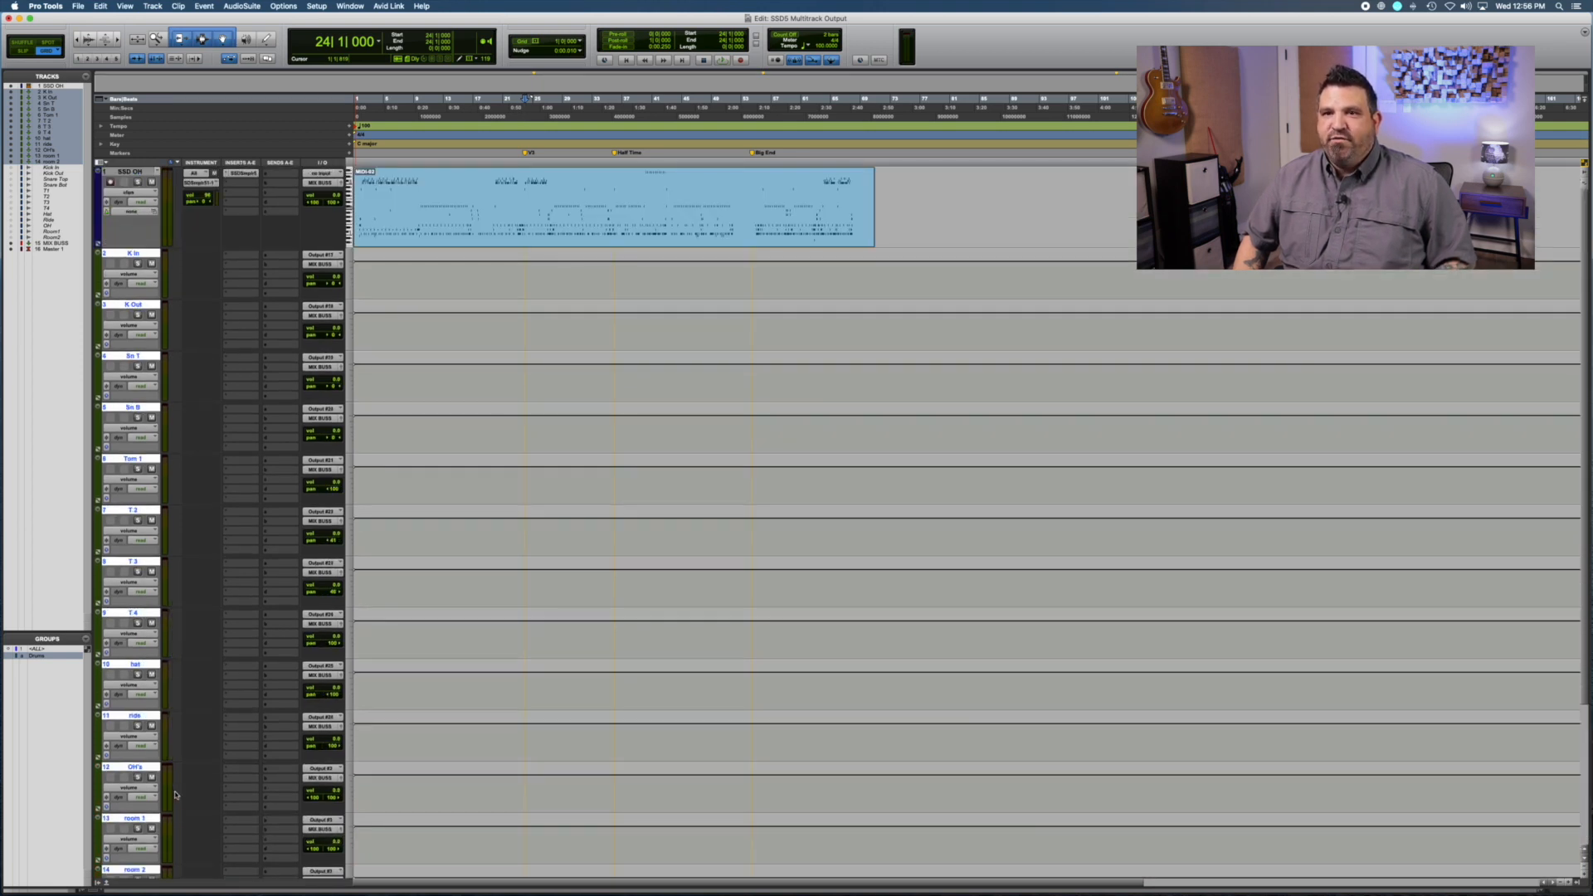
{"action": "key", "text": "space"}
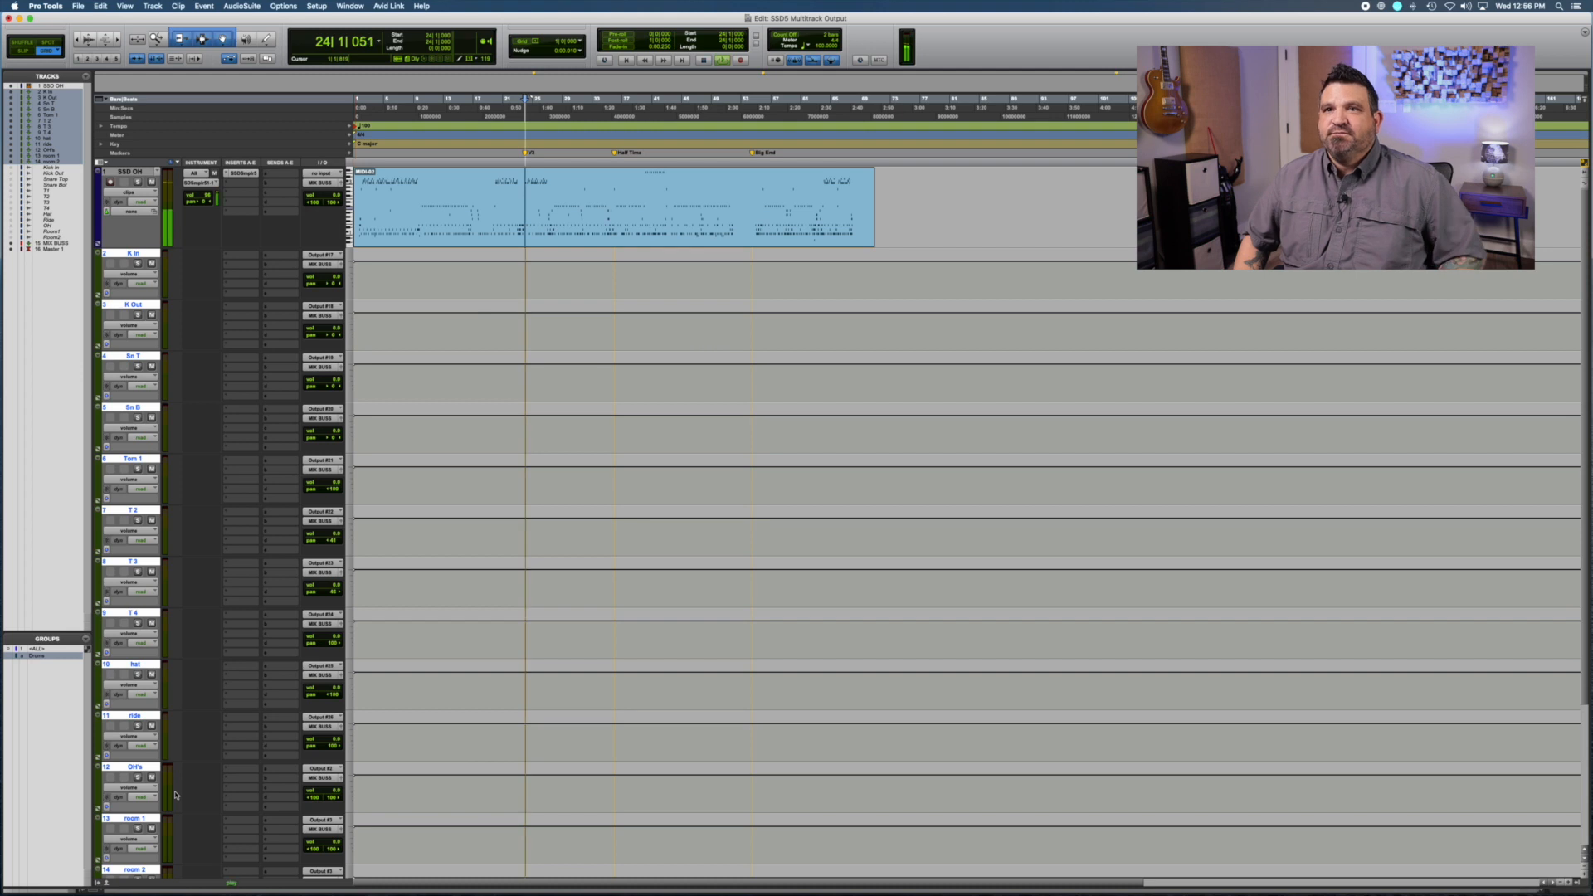
{"action": "key", "text": "space"}
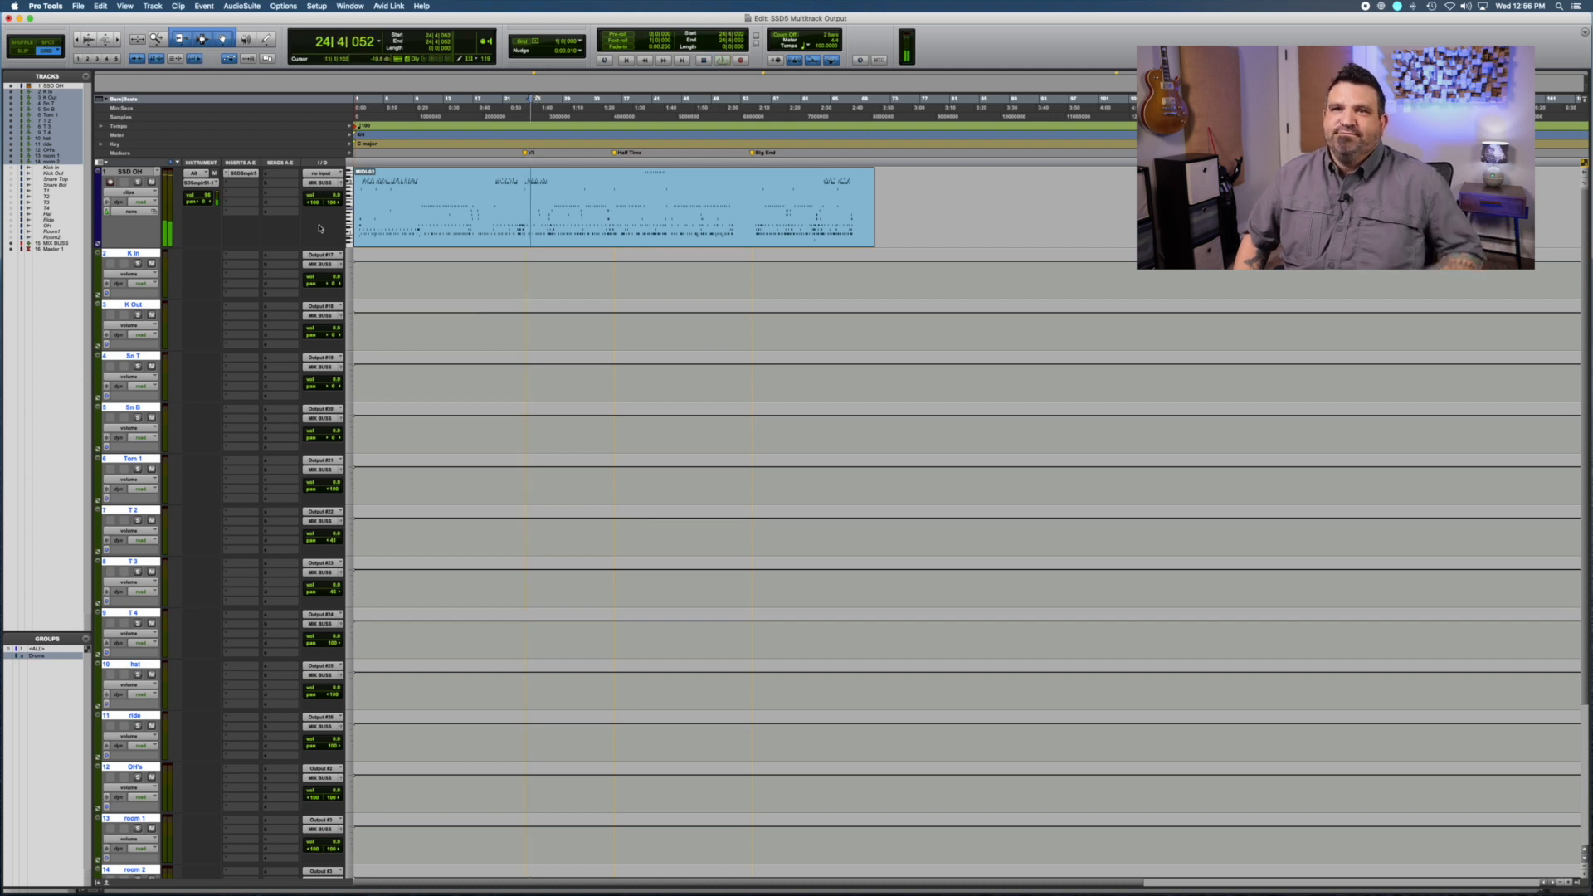
{"action": "left_click", "coordinate": [244, 174]}
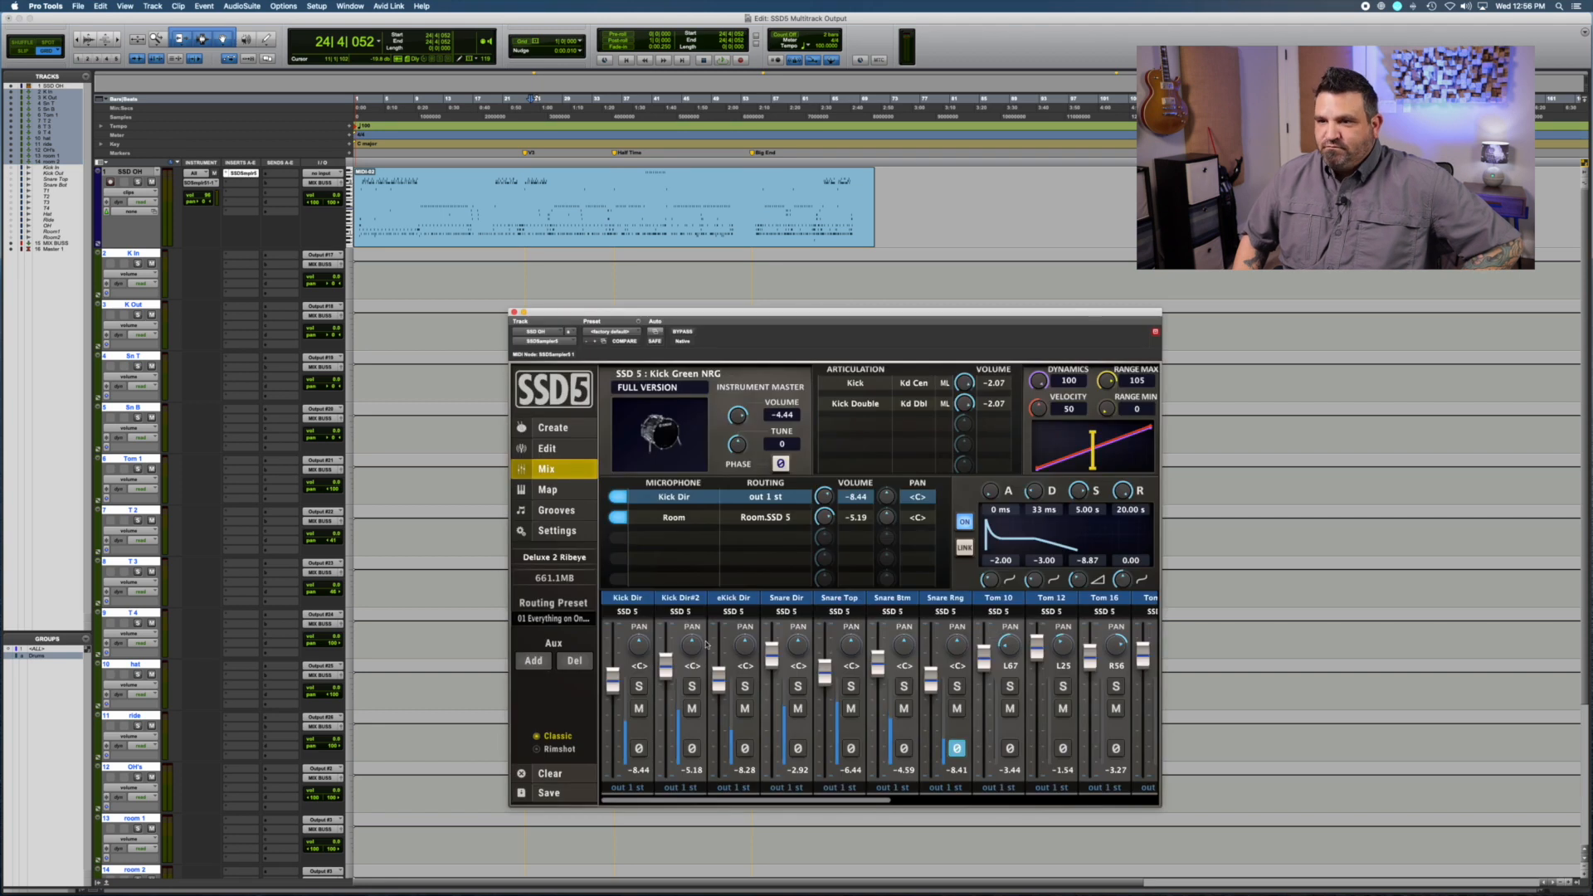
Route Kick Dir to out 17 mn, Kick Dir#2 and eKick Dir to out 18 mn, and Snare Dir to out 19 mn.
{"action": "left_click", "coordinate": [633, 788]}
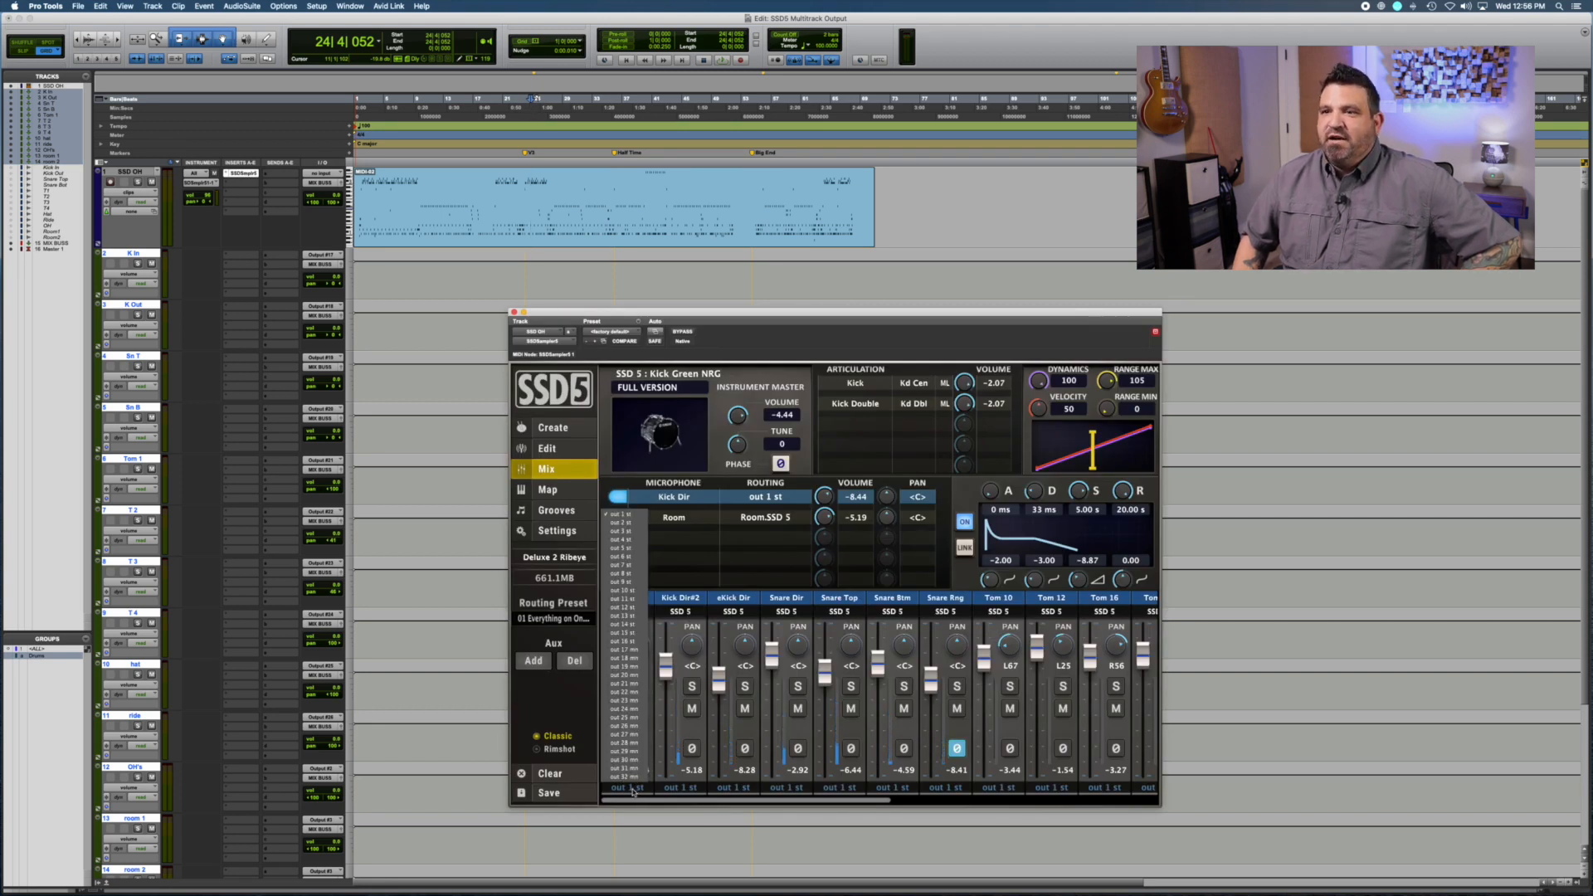
{"action": "left_click", "coordinate": [619, 650]}
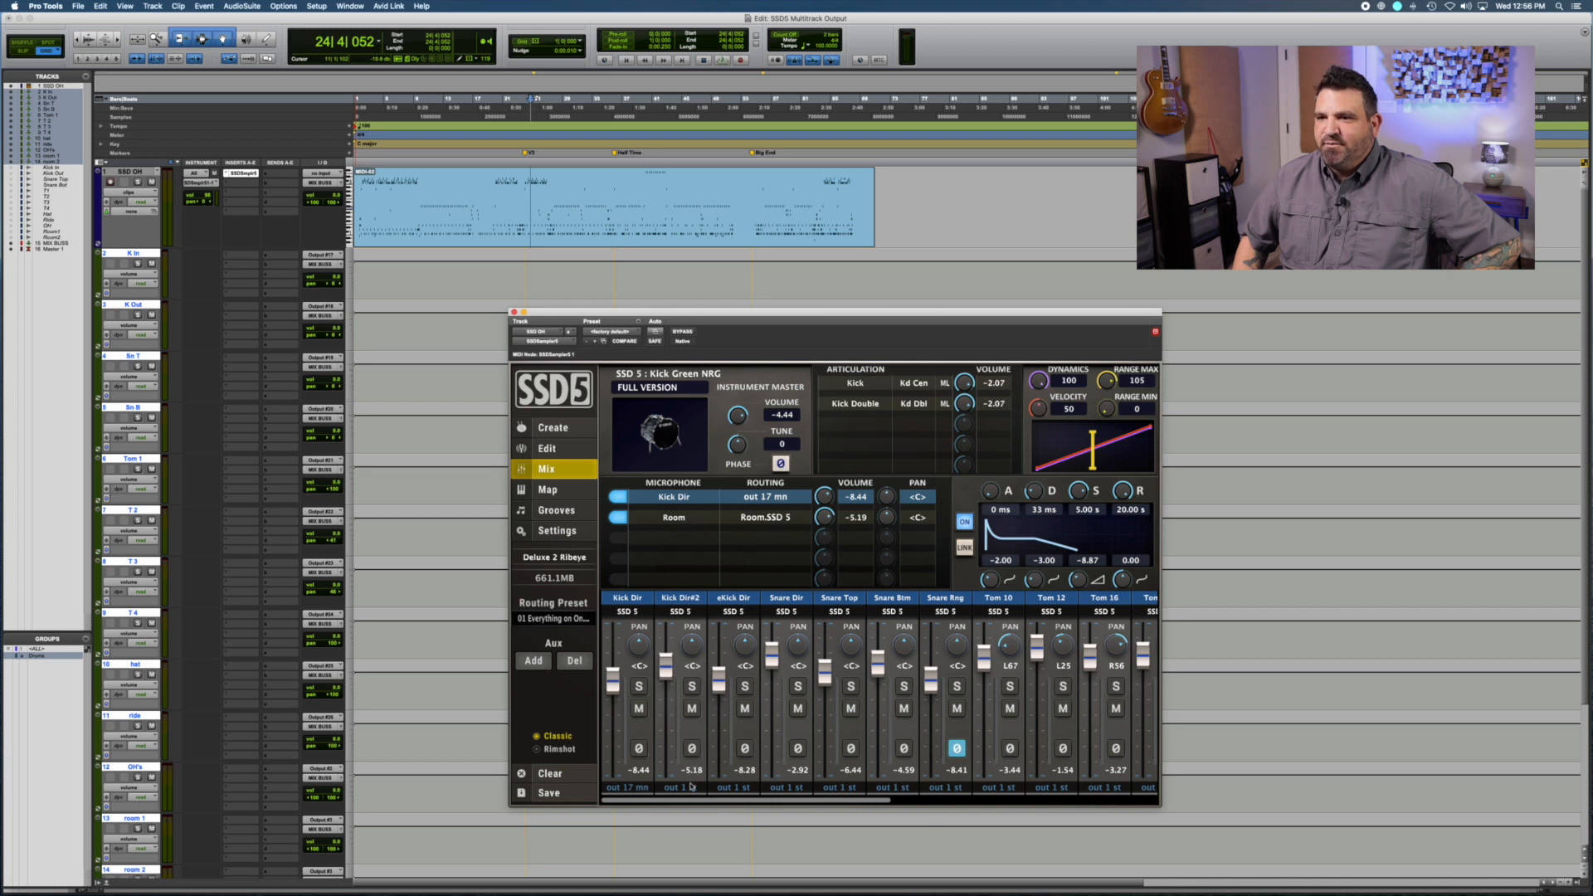
{"action": "left_click", "coordinate": [691, 787]}
{"action": "left_click", "coordinate": [692, 660]}
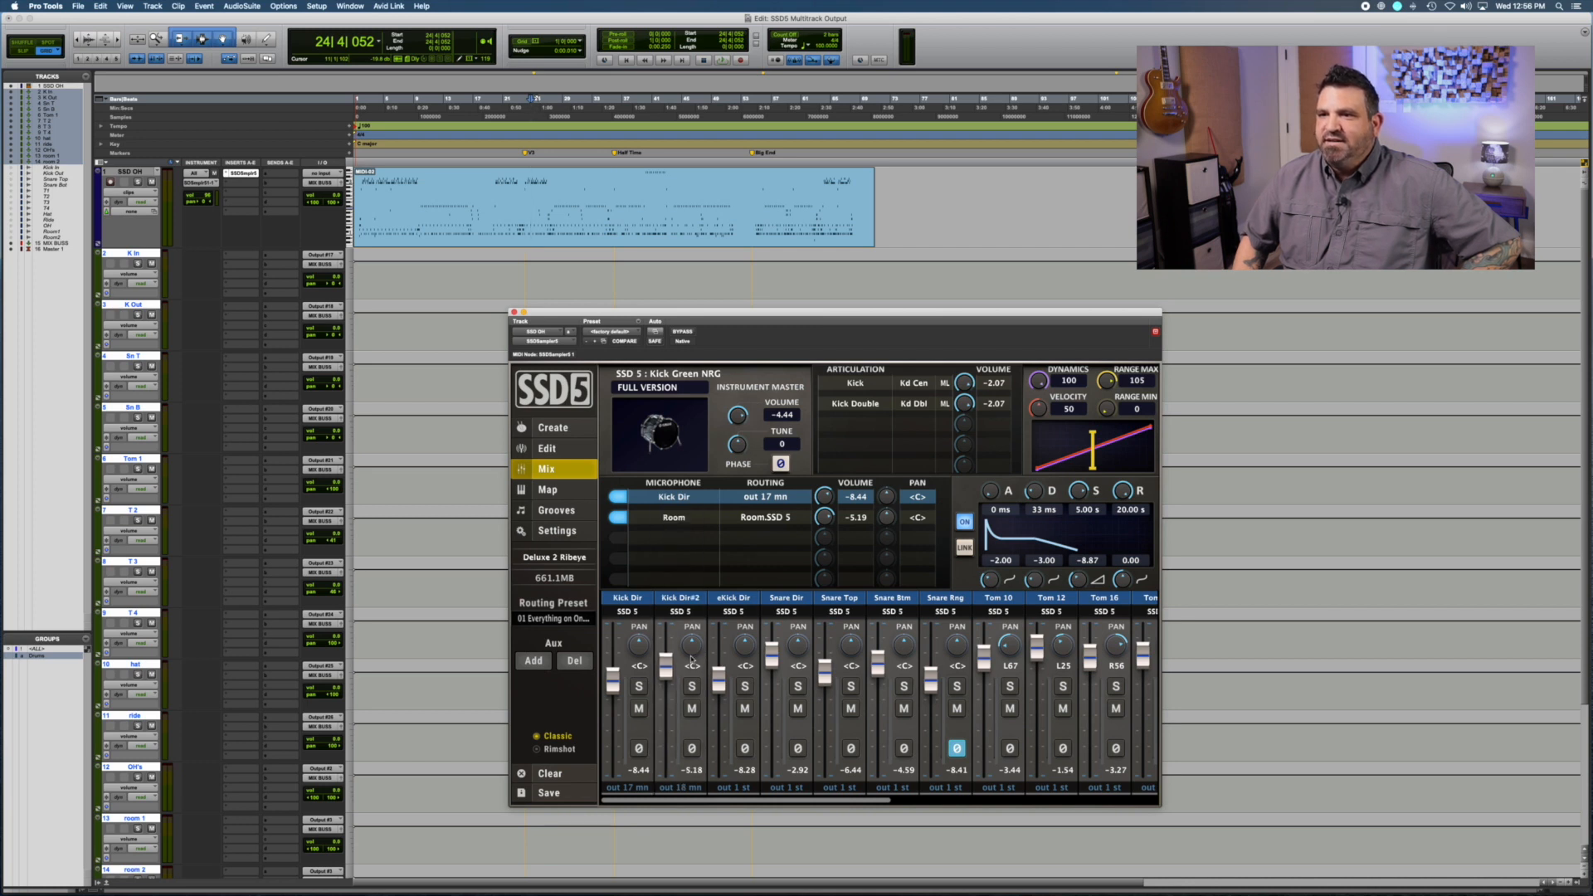
{"action": "left_click", "coordinate": [747, 788]}
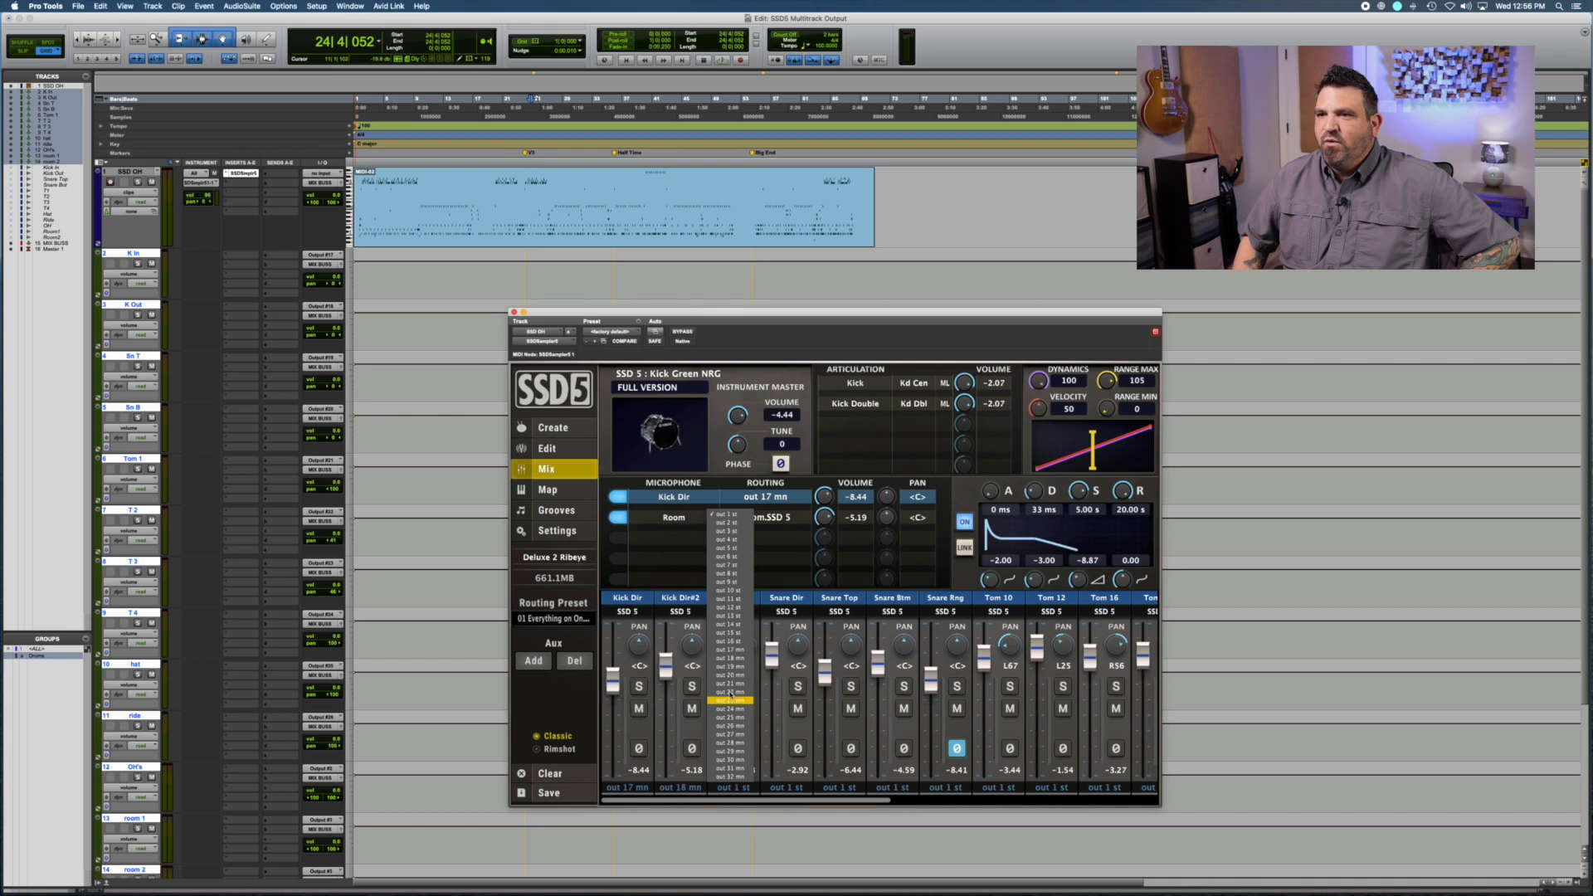
{"action": "left_click", "coordinate": [734, 659]}
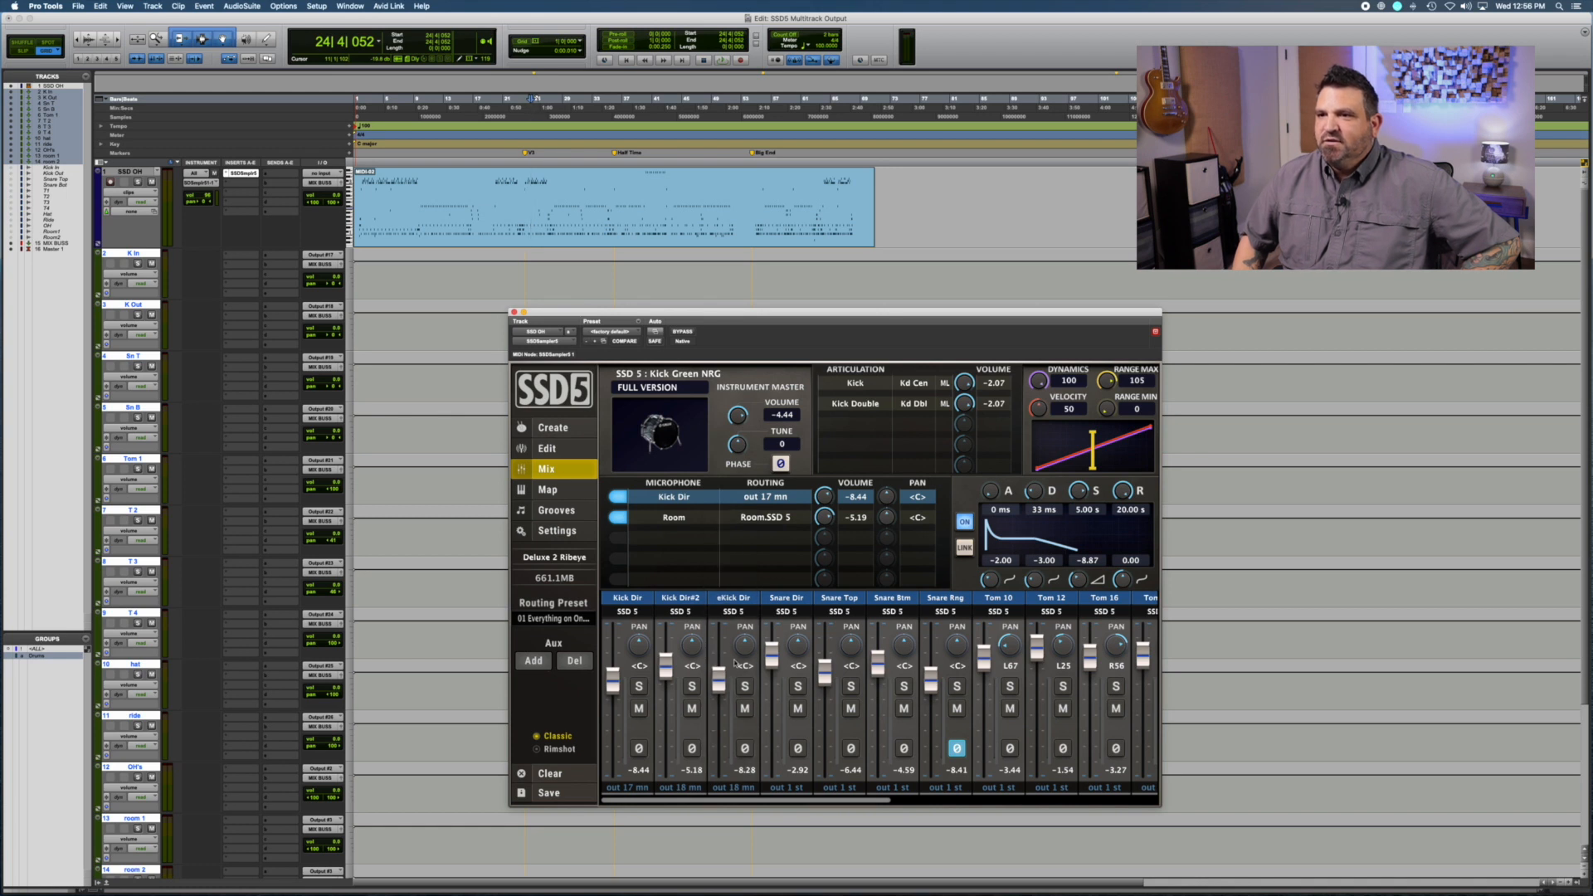
{"action": "left_click", "coordinate": [790, 788]}
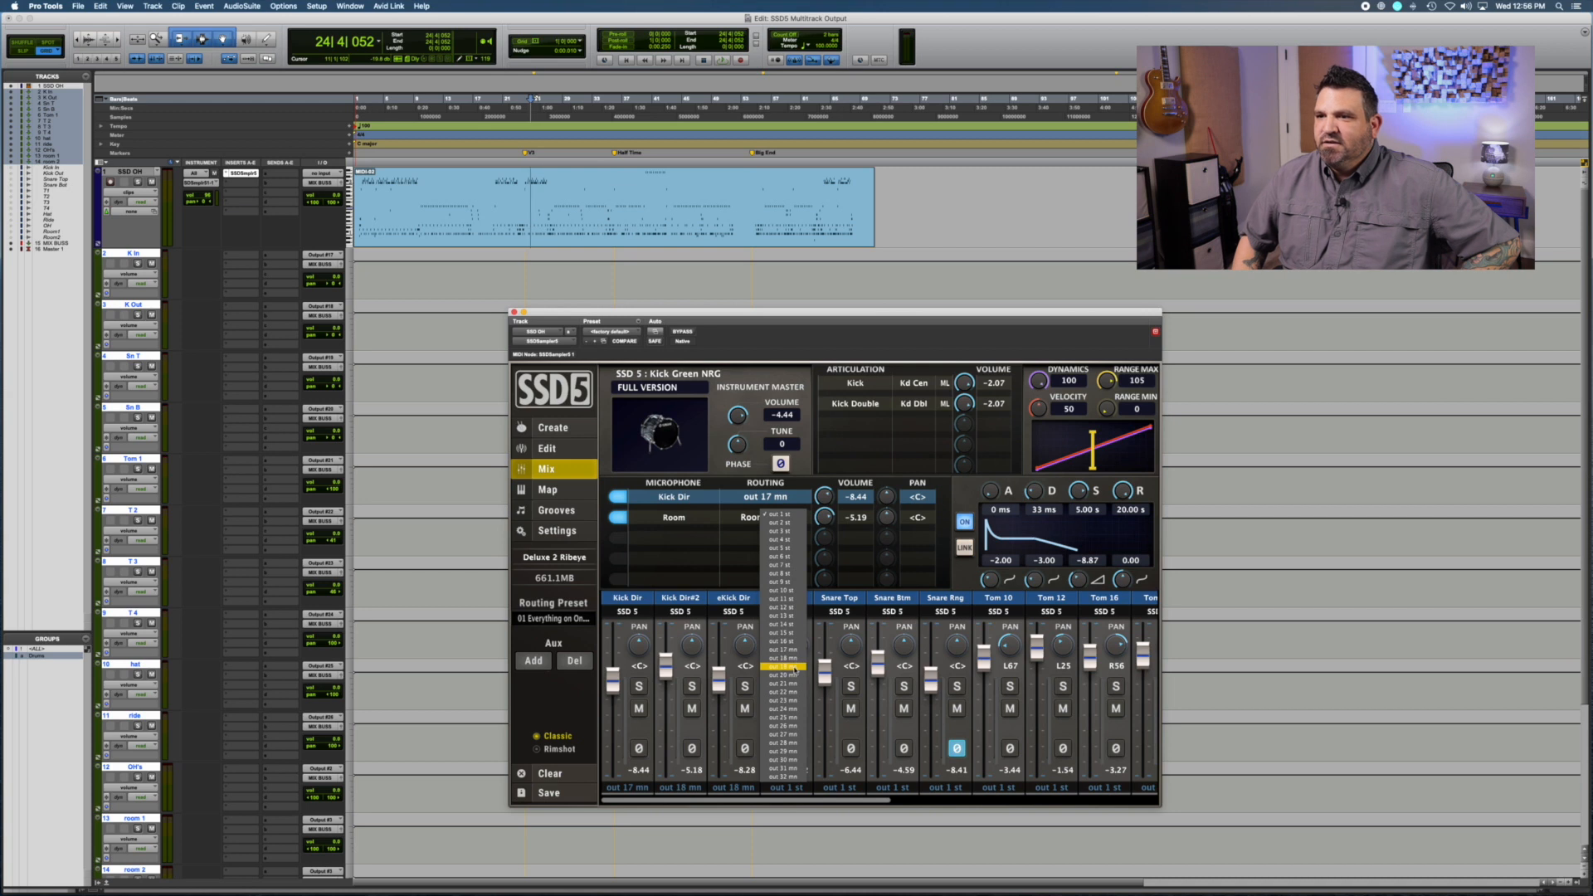
{"action": "left_click", "coordinate": [793, 666]}
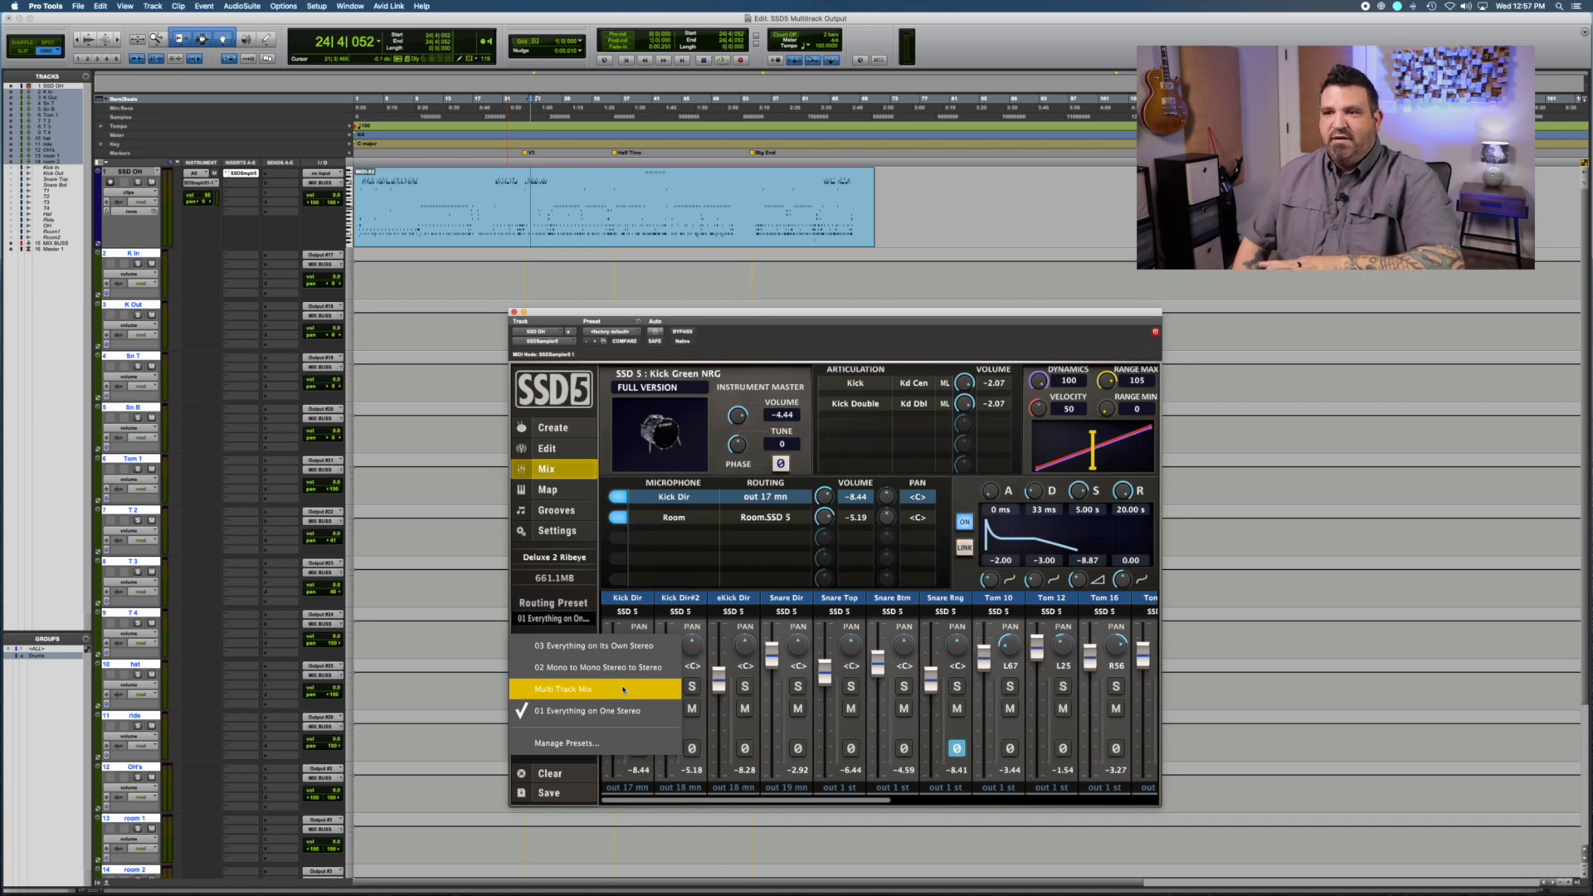
Apply the Multi Track Mix routing preset in SSD5, review the outputs of all mixer channels, and close the plug-in.
{"action": "left_click", "coordinate": [623, 689]}
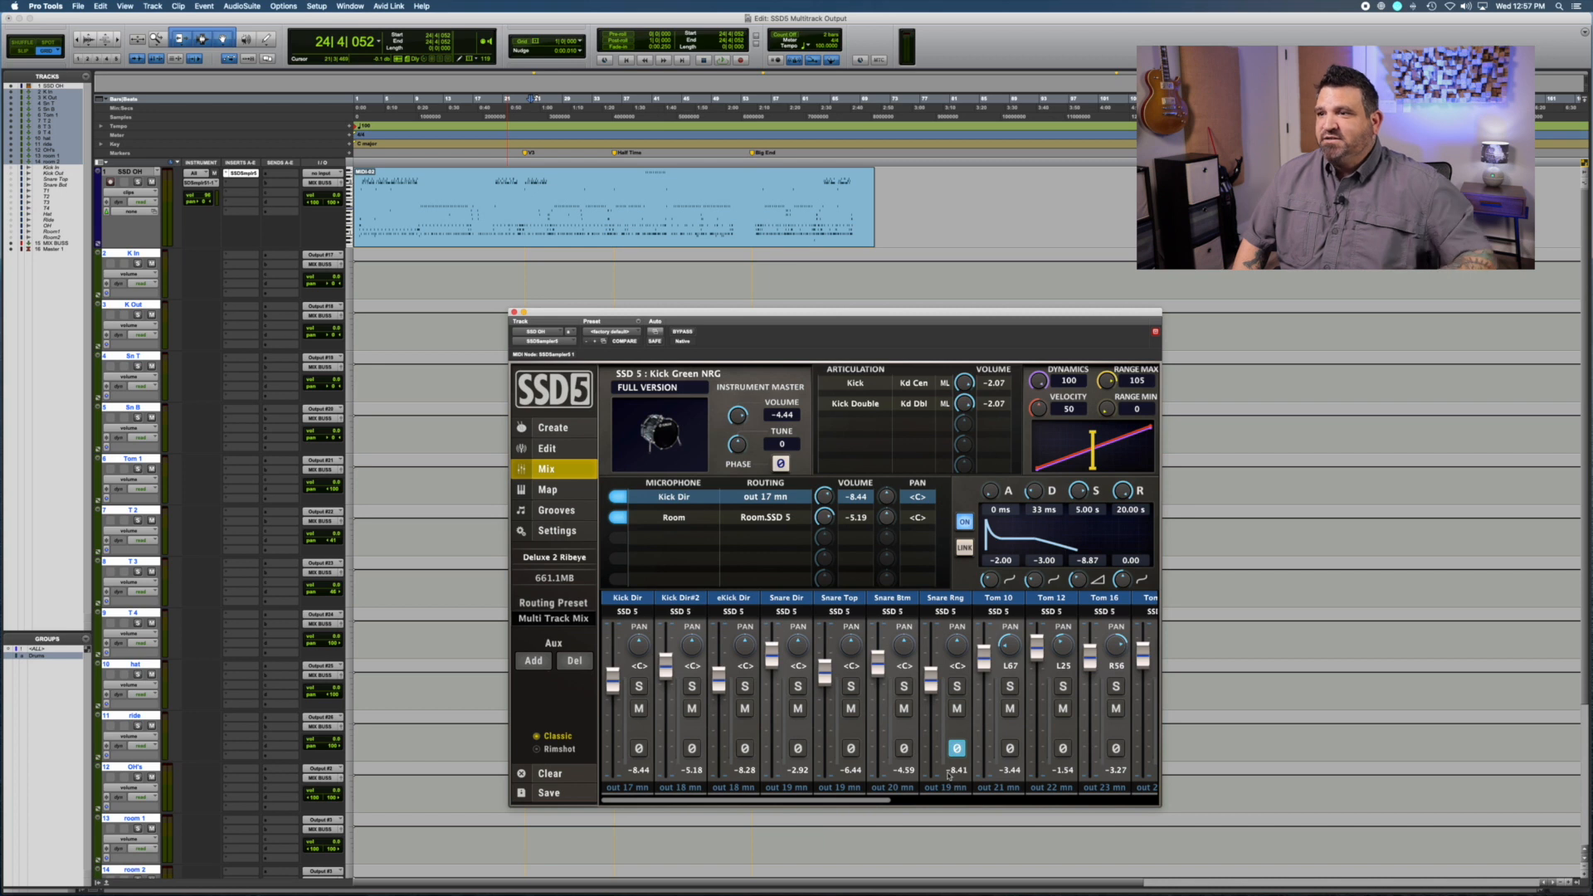
{"action": "scroll", "coordinate": [981, 740], "scroll_direction": "right", "scroll_amount": 7}
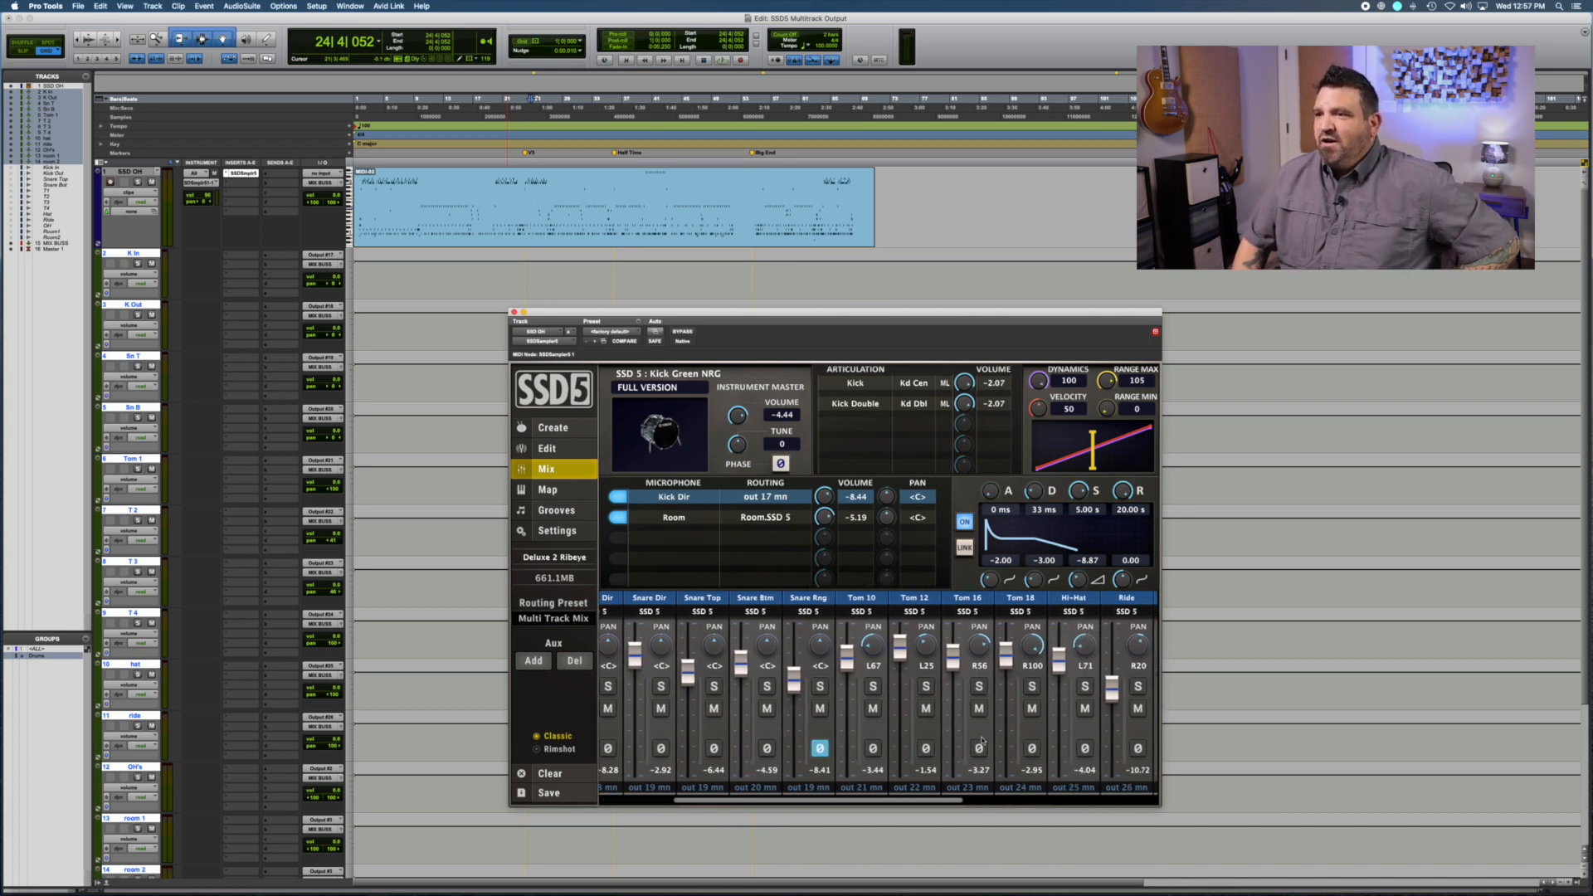
{"action": "scroll", "coordinate": [981, 740], "scroll_direction": "right", "scroll_amount": 4}
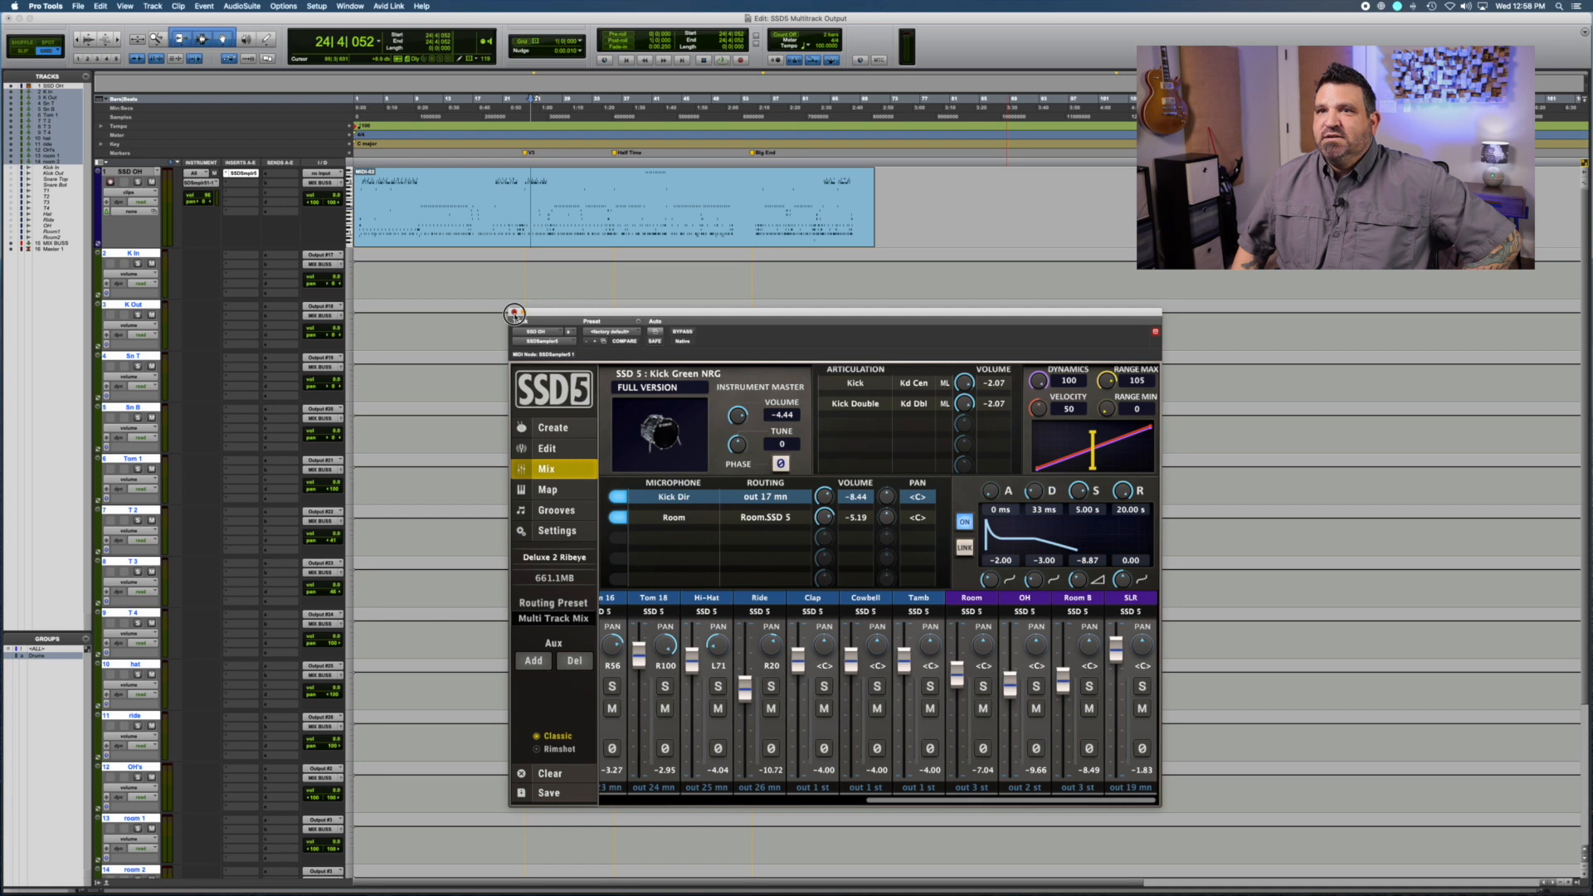
{"action": "left_click", "coordinate": [514, 313]}
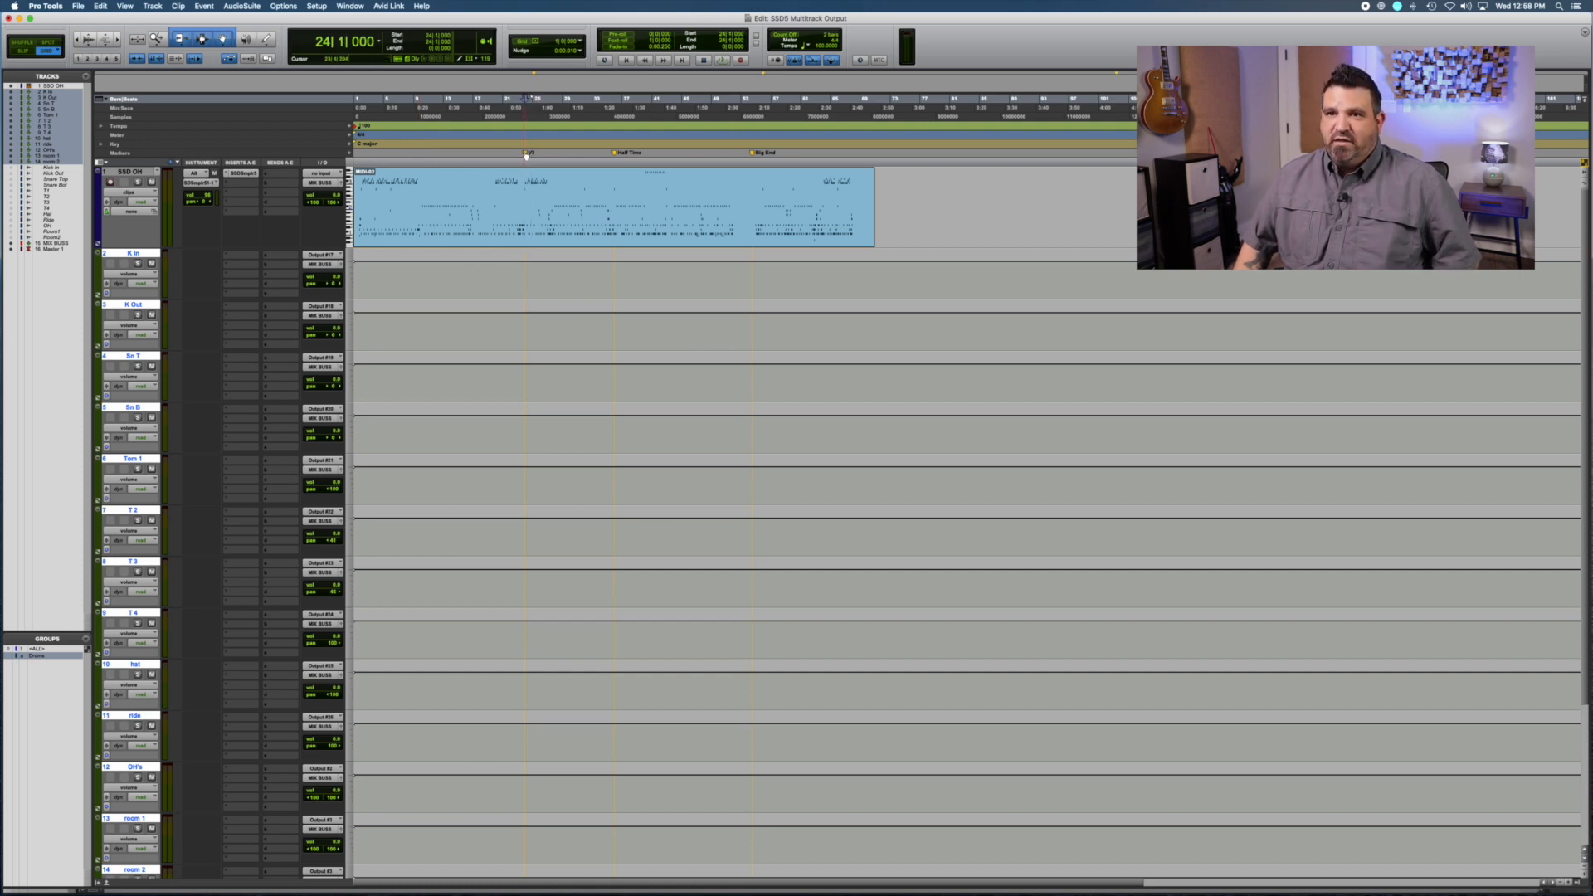
Play the drums from bar 24 to check the signal on each individual drum track.
{"action": "key", "text": "space"}
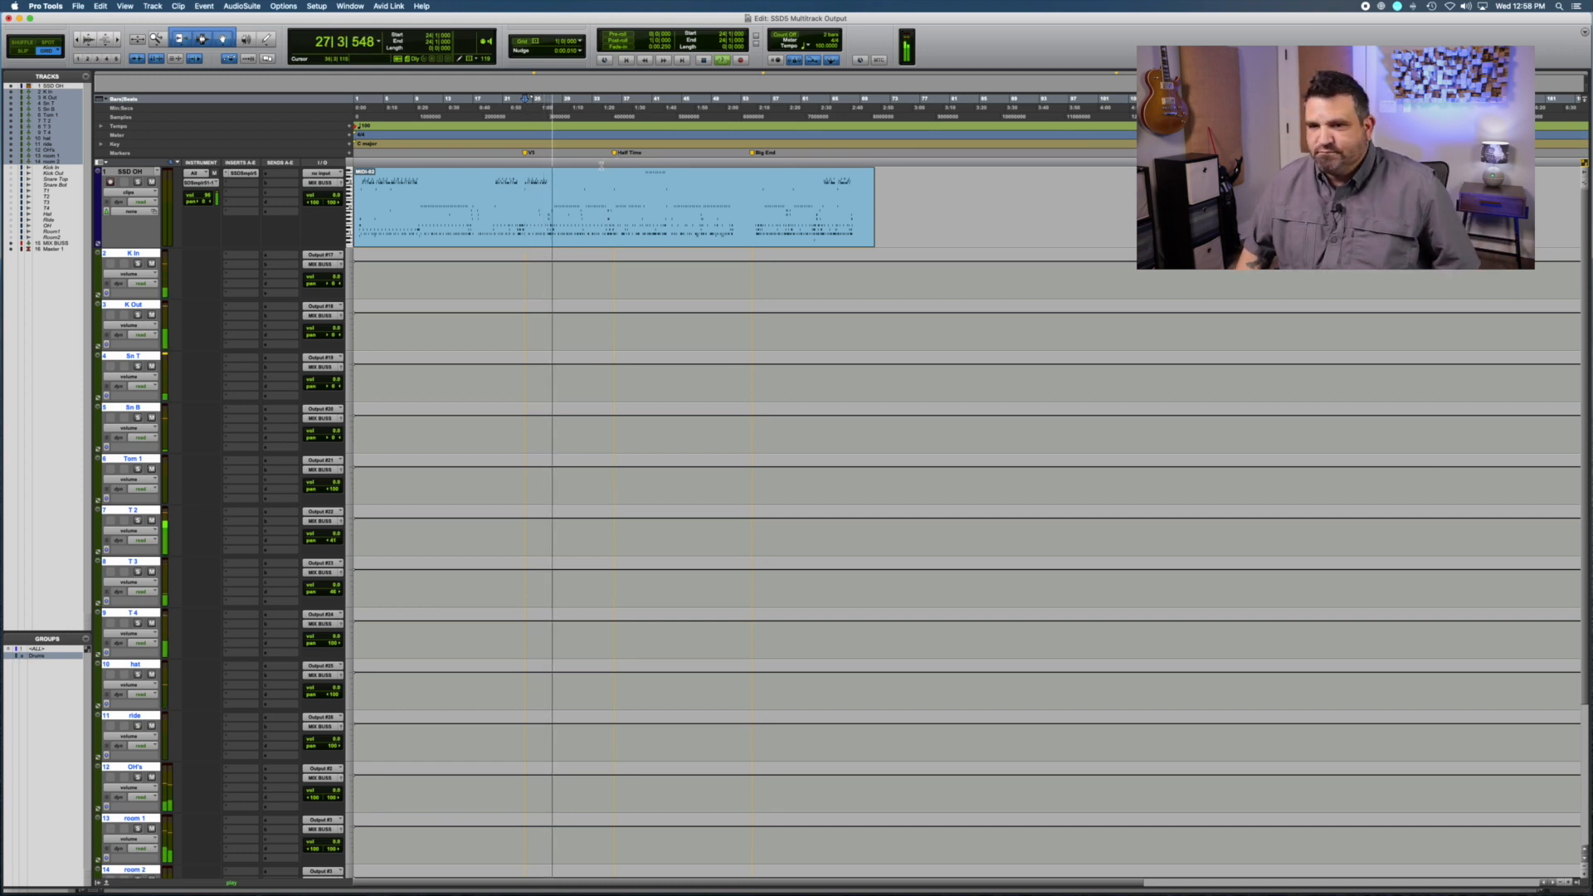
{"action": "key", "text": "space"}
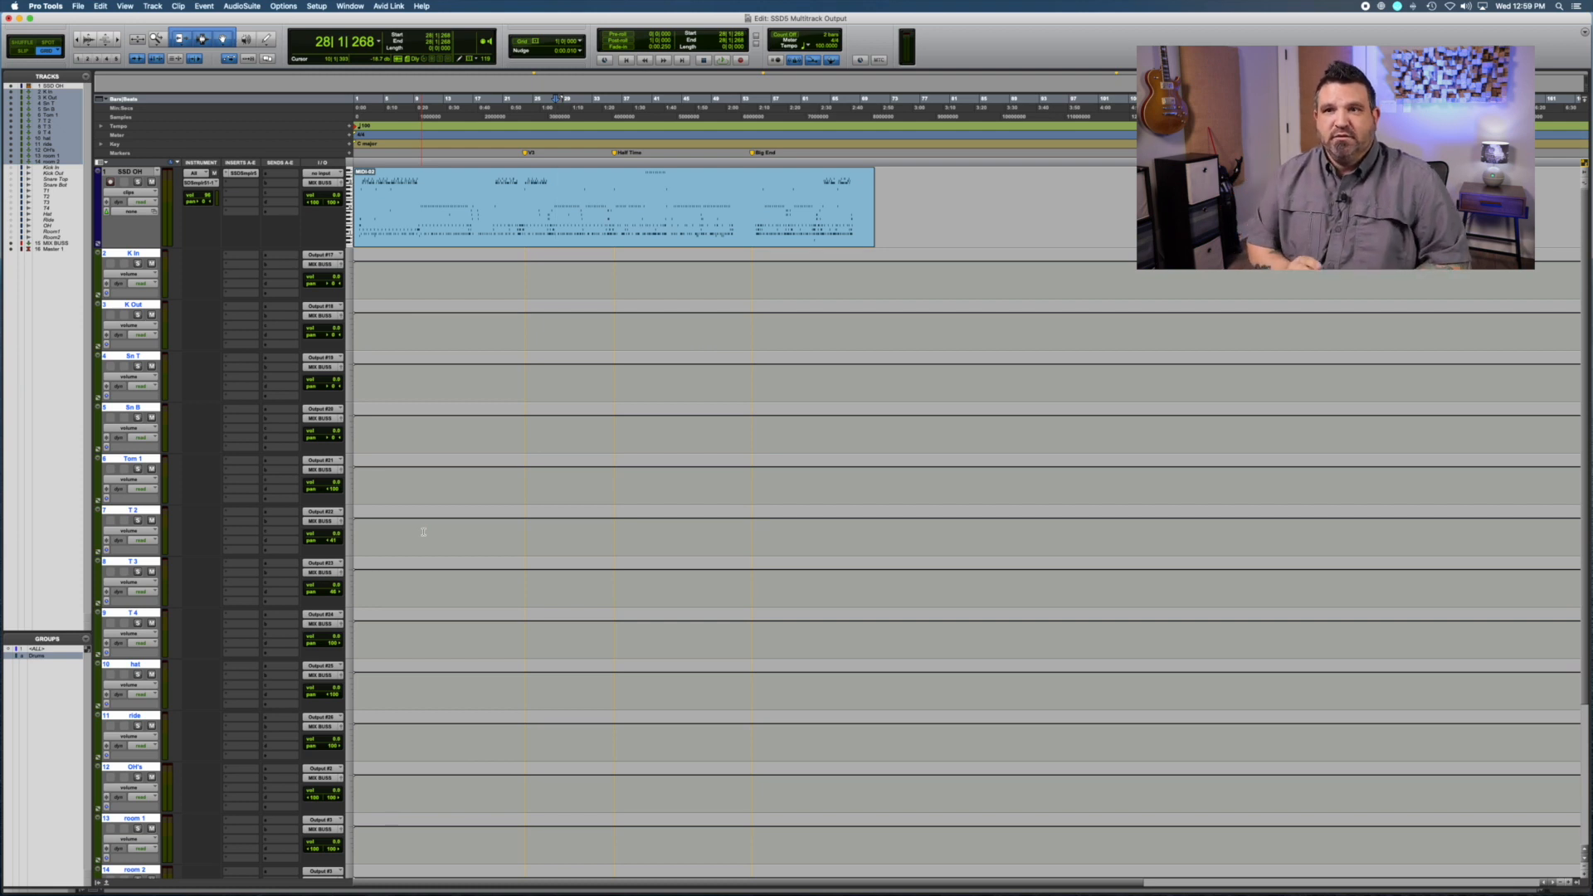
Browse the dynamics plug-ins available for the K In track's insert, without inserting one.
{"action": "left_click", "coordinate": [248, 258]}
{"action": "mouse_move", "coordinate": [282, 255]}
{"action": "mouse_move", "coordinate": [407, 265]}
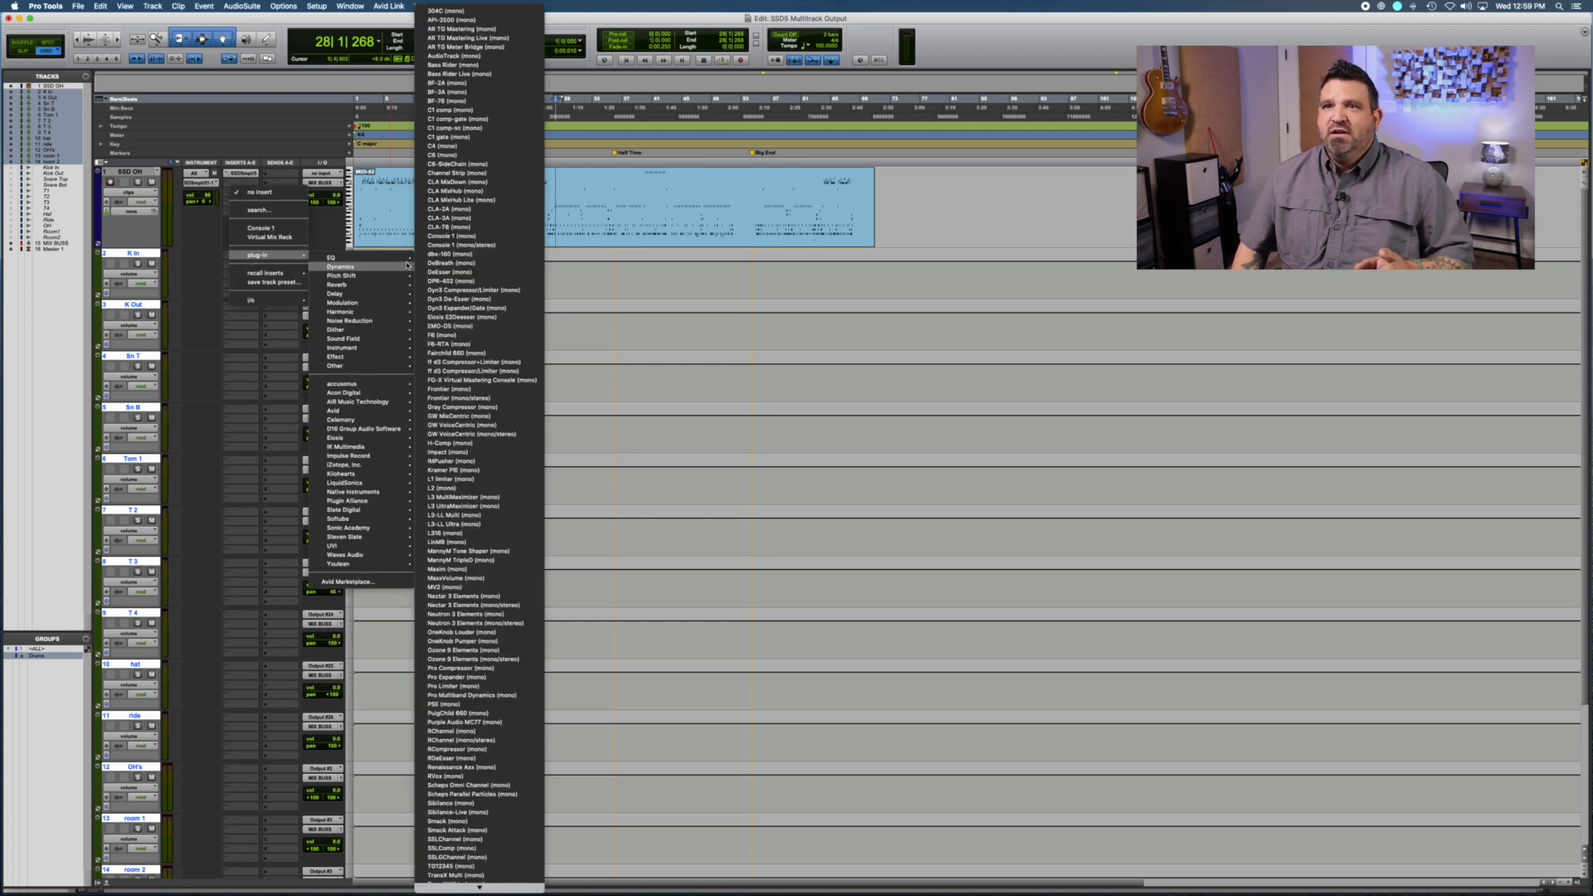
{"action": "left_click", "coordinate": [662, 367]}
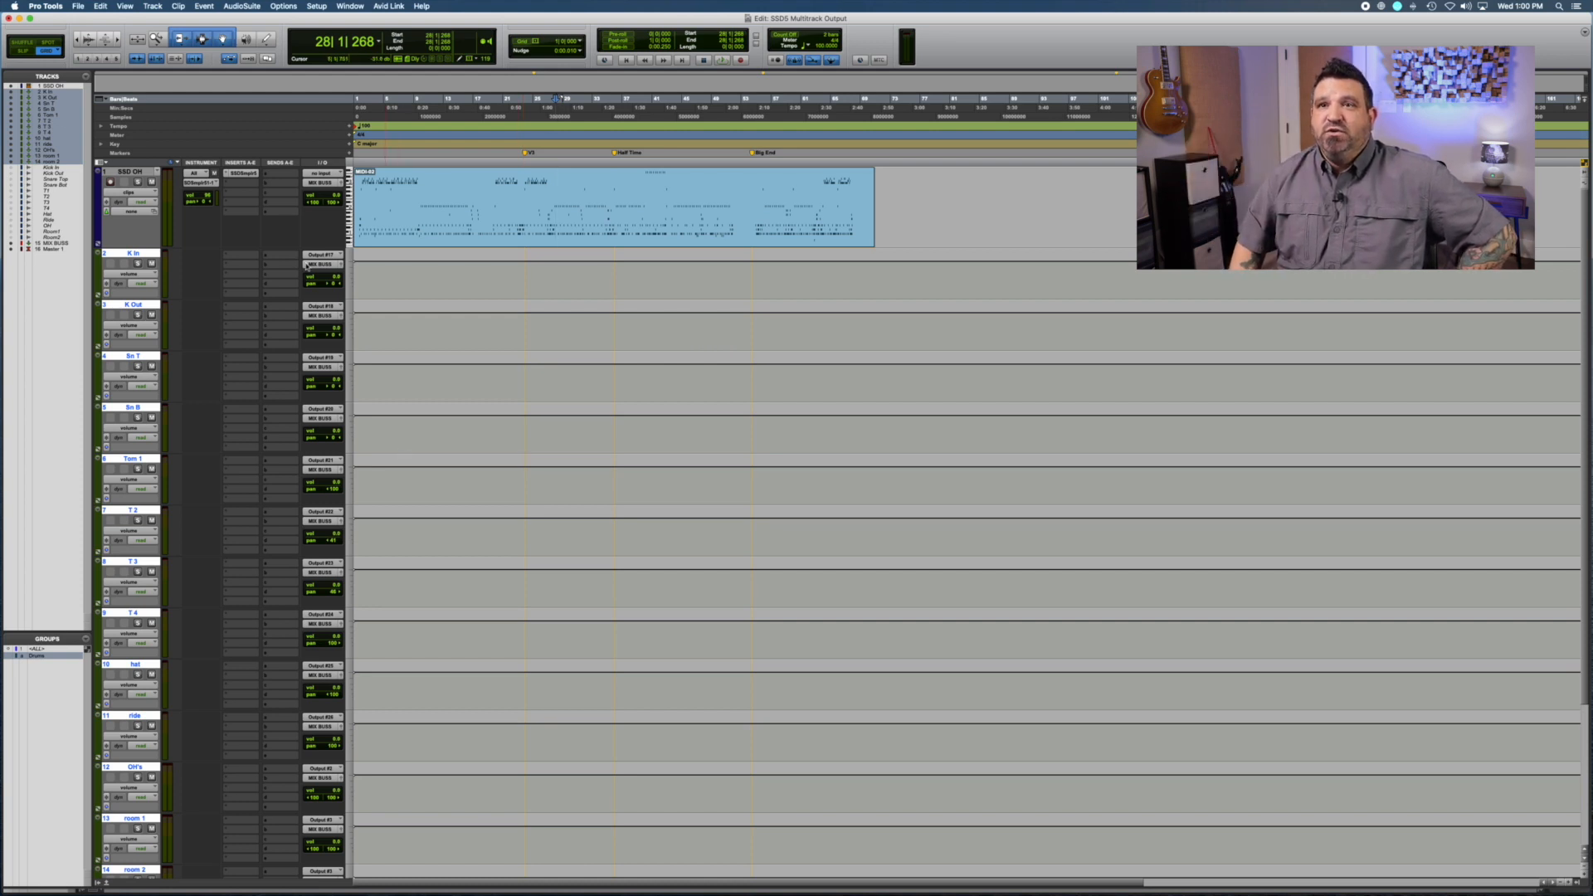
Commit the SSD OH instrument track offline with source tracks set to Do Nothing, including the tracks assigned to its auxiliary outputs.
{"action": "left_click", "coordinate": [132, 171]}
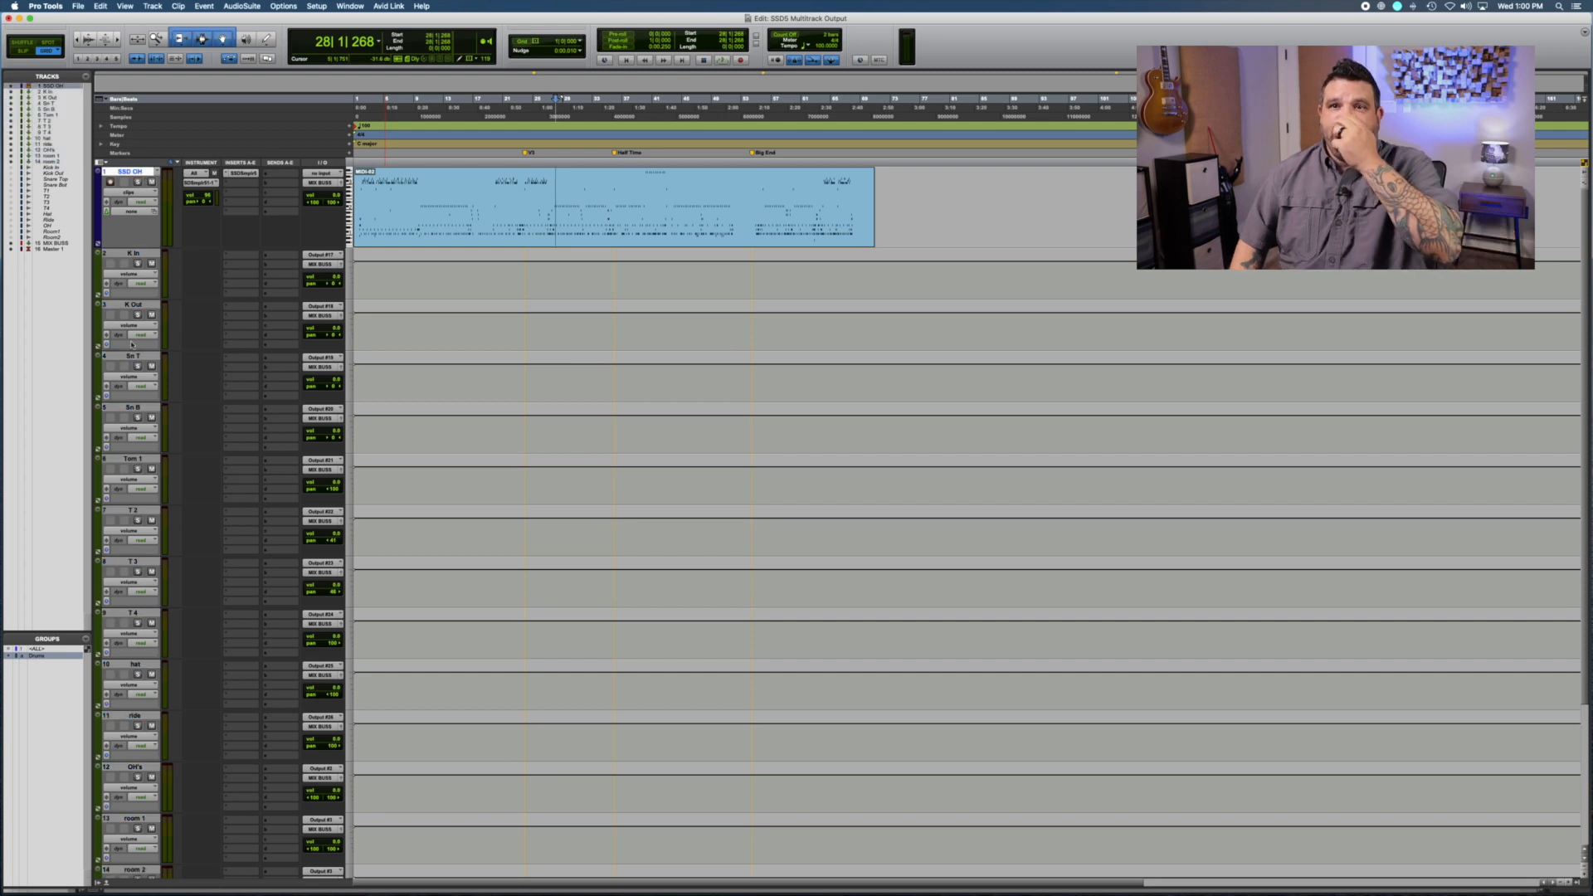
{"action": "scroll", "coordinate": [160, 521], "scroll_direction": "down", "scroll_amount": 3}
{"action": "scroll", "coordinate": [160, 522], "scroll_direction": "up", "scroll_amount": 3}
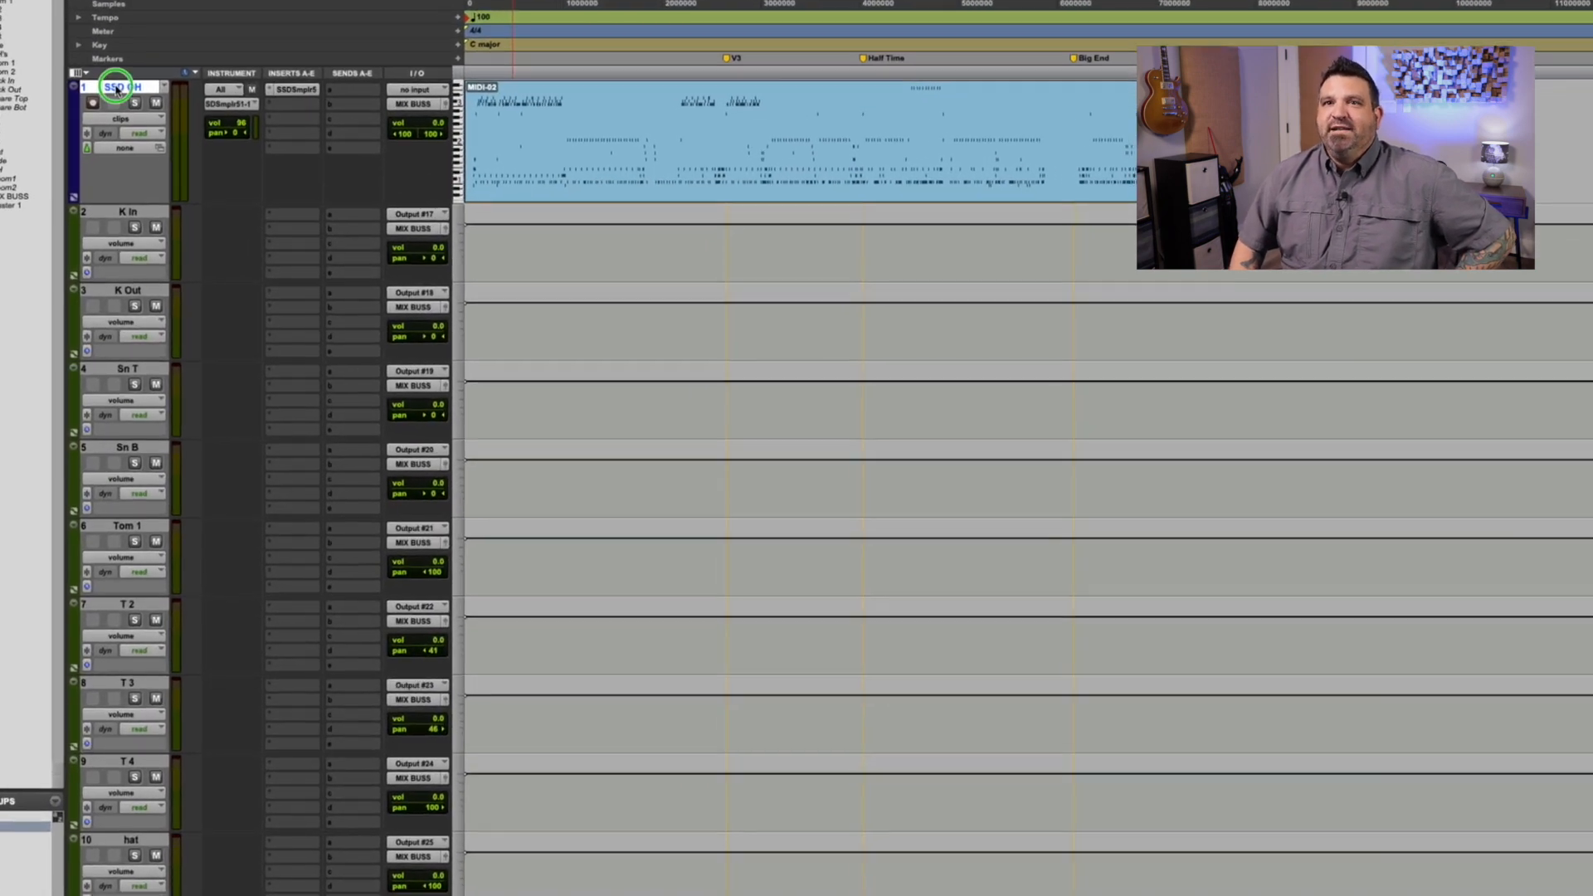
{"action": "right_click", "coordinate": [106, 106]}
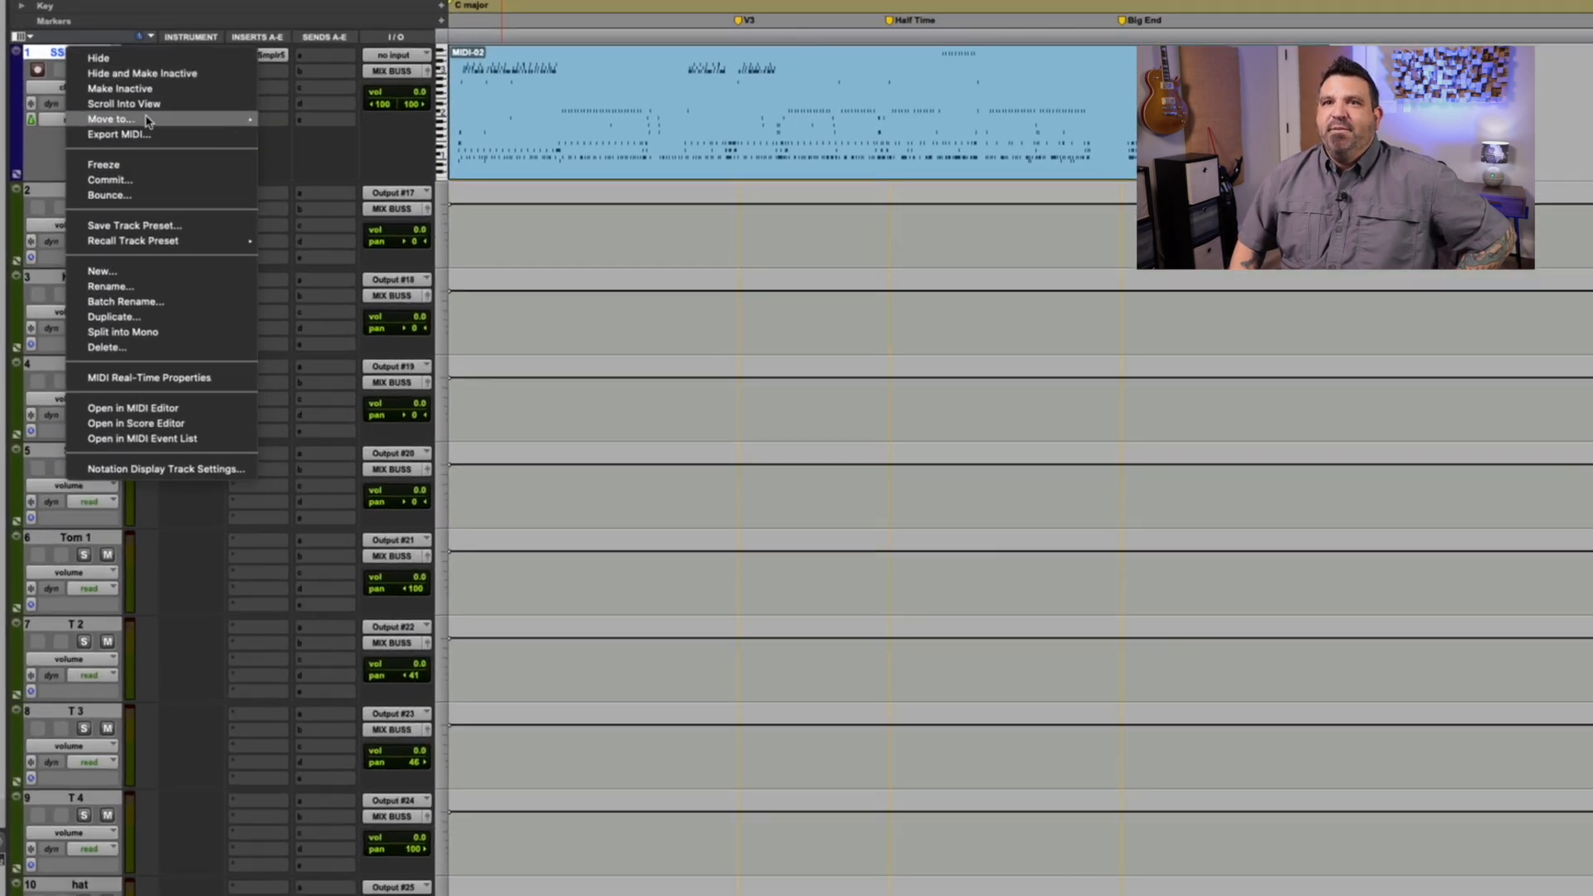
{"action": "left_click", "coordinate": [151, 180]}
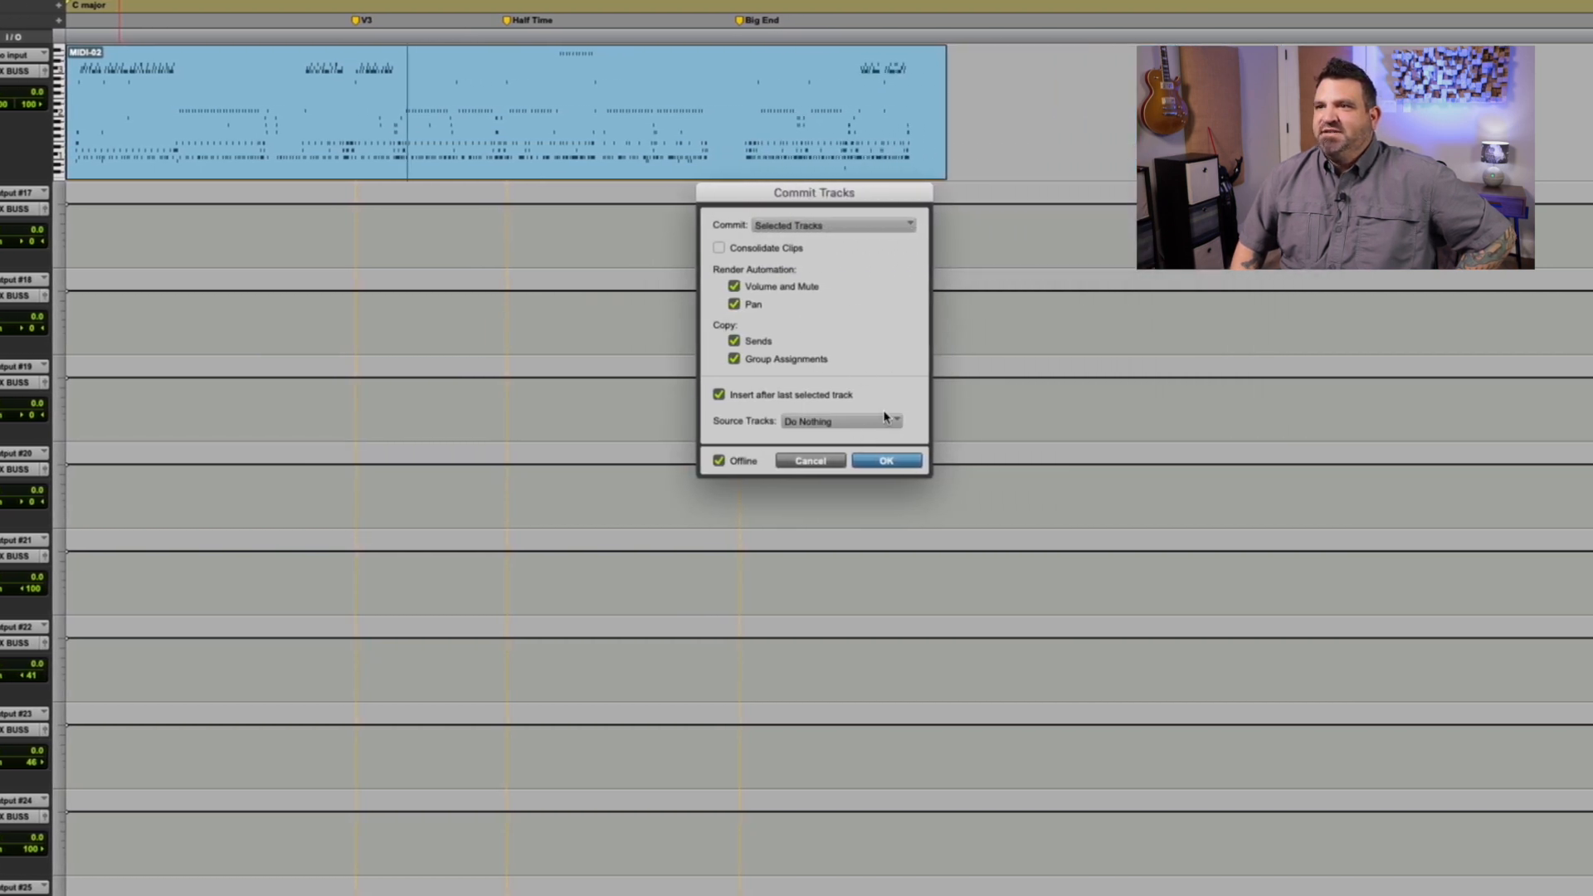
{"action": "left_click", "coordinate": [886, 461]}
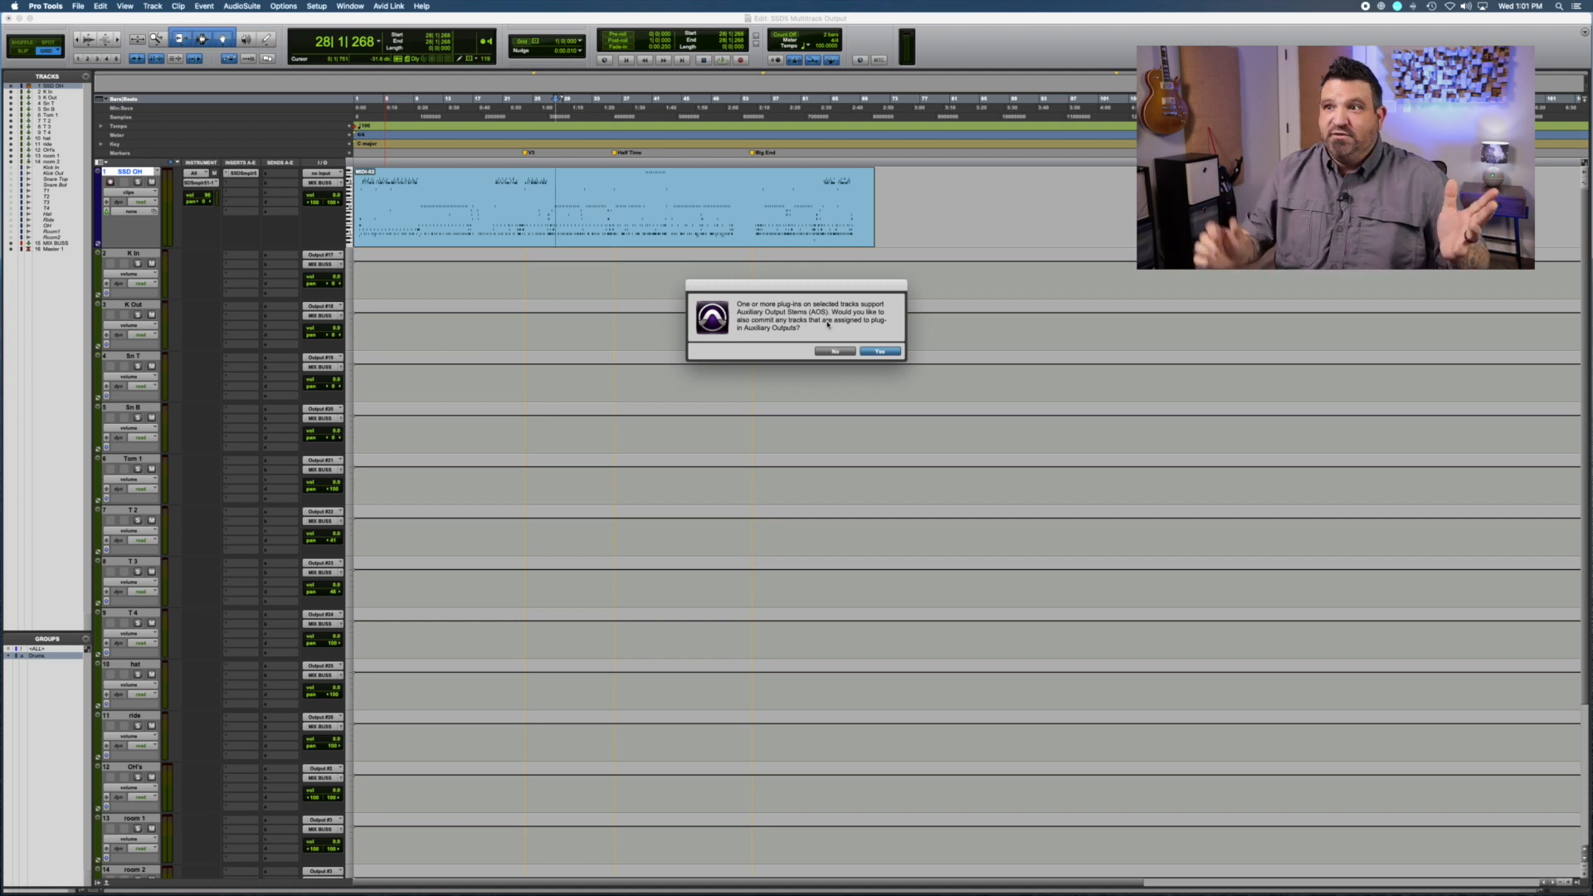
{"action": "left_click", "coordinate": [886, 352]}
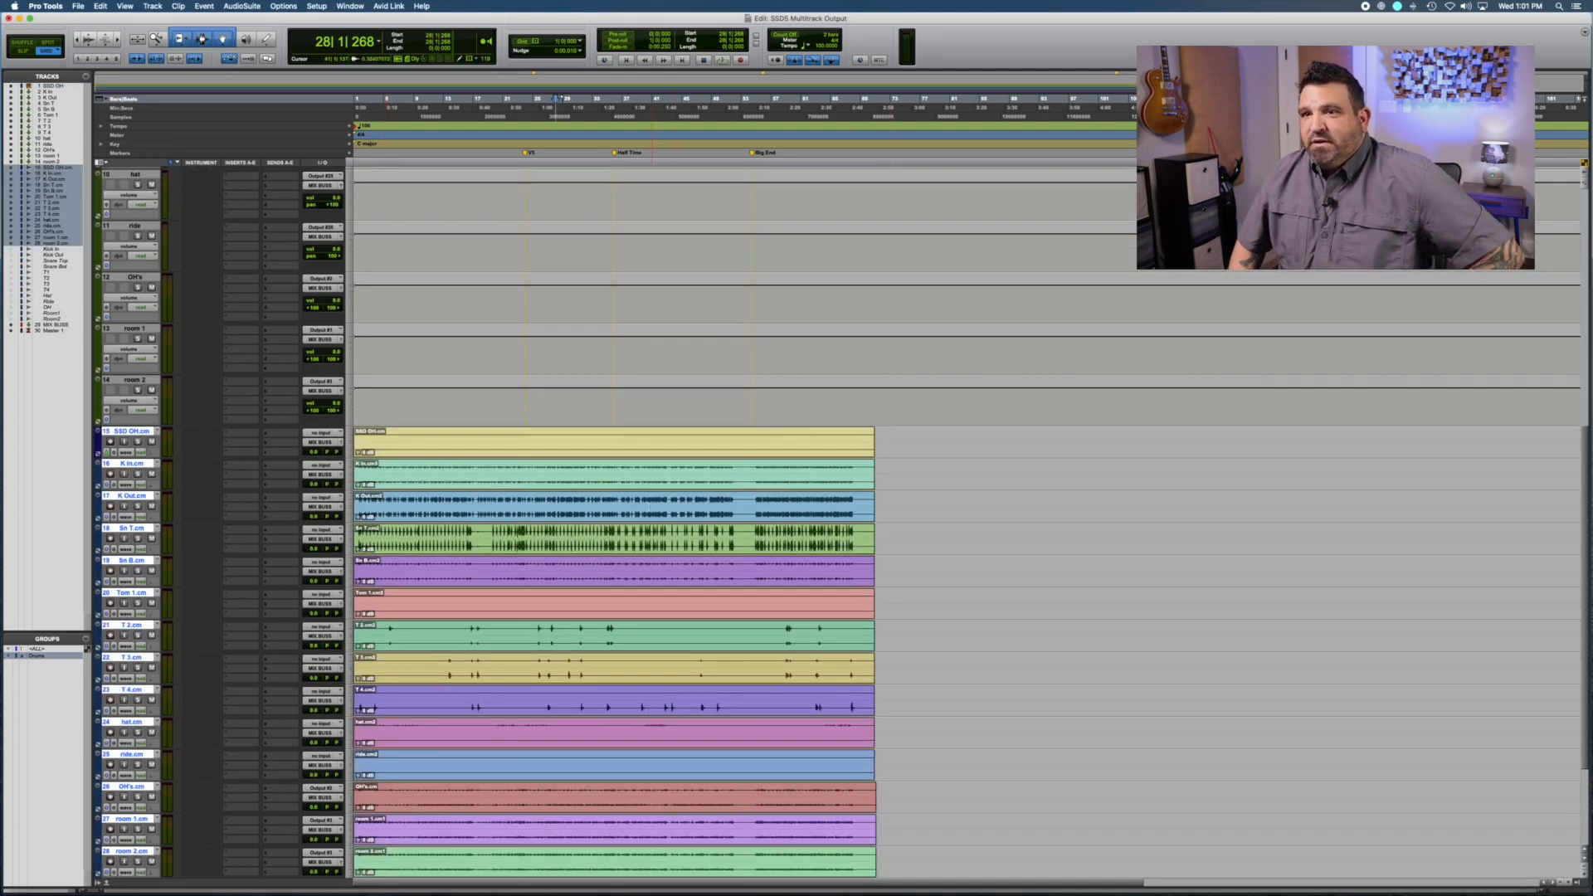
Select bars 9 to about 43 of the committed SSD OH.cm clip and rename its track as OHDS.
{"action": "scroll", "coordinate": [650, 506], "scroll_direction": "down", "scroll_amount": 3}
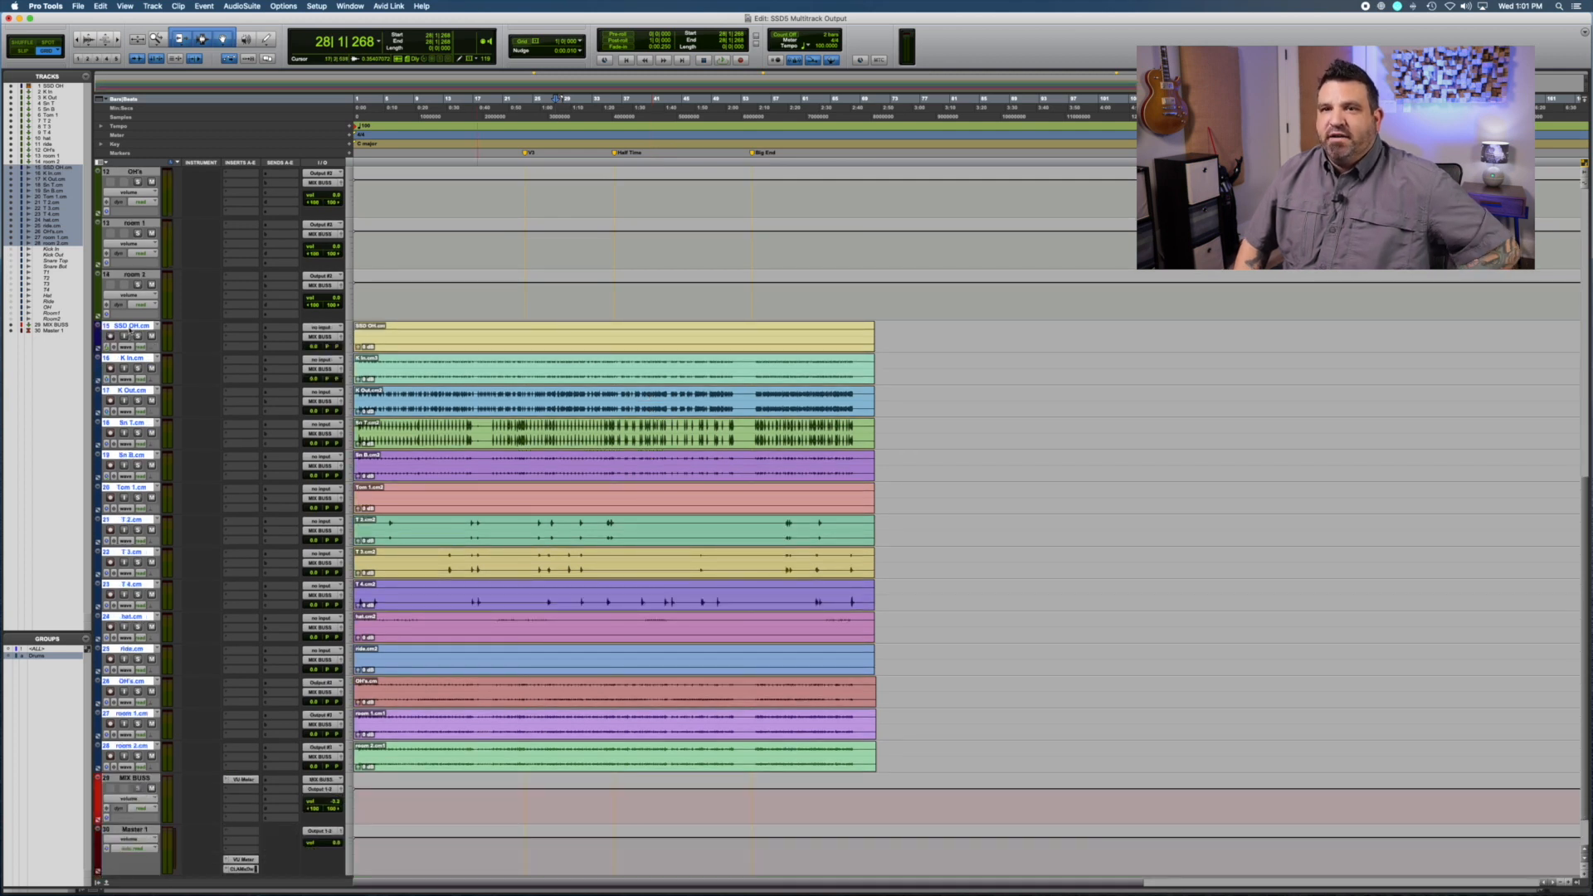
{"action": "left_click", "coordinate": [133, 327]}
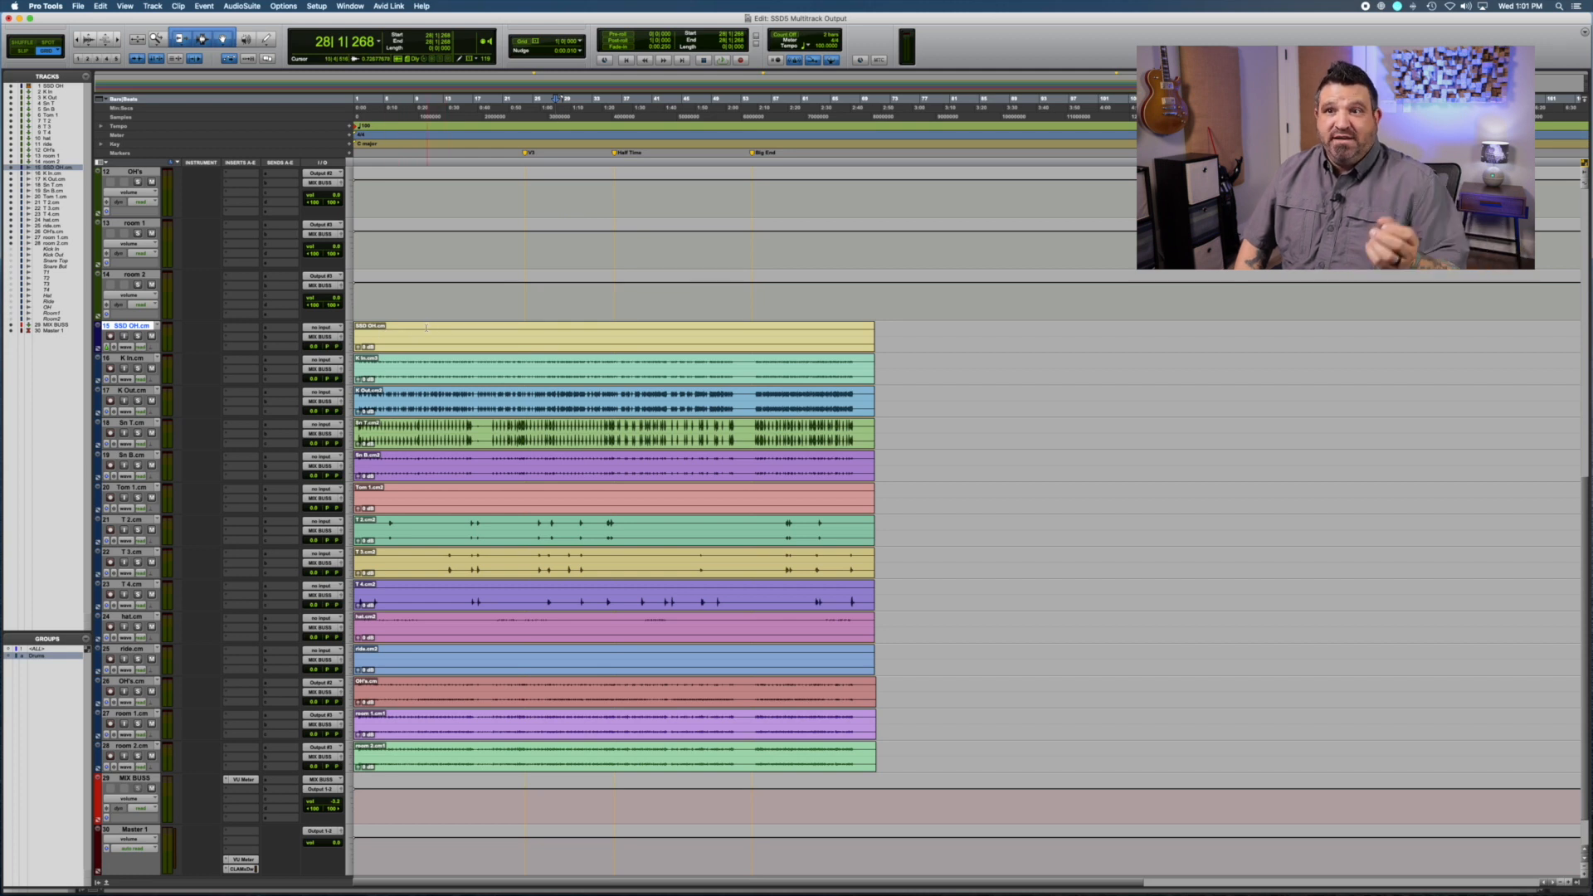
{"action": "left_click_drag", "start_coordinate": [417, 332], "coordinate": [656, 326]}
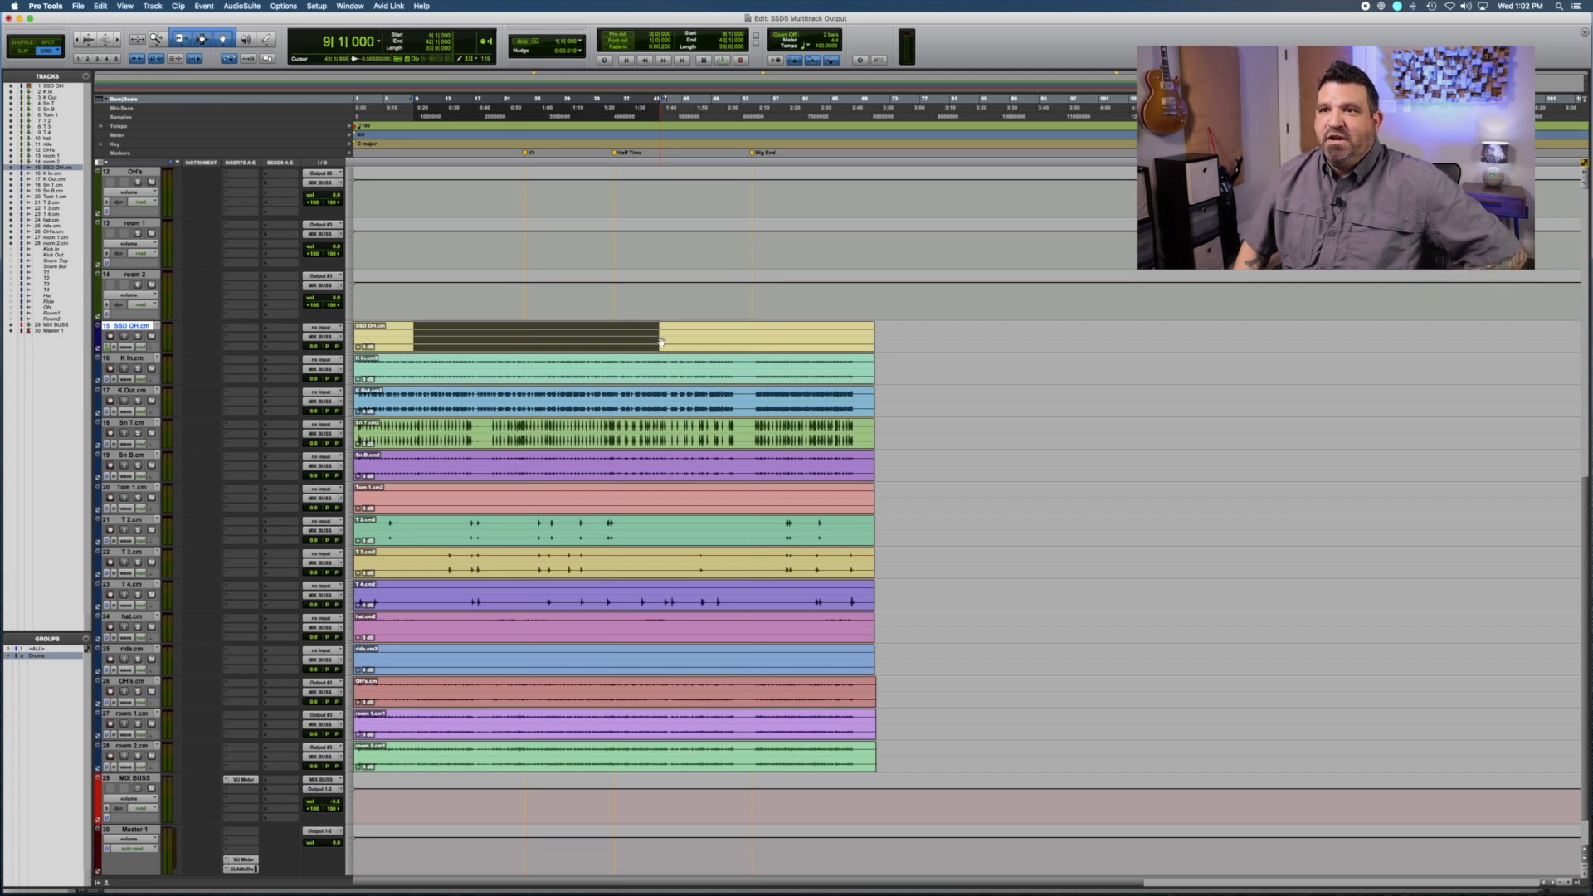
{"action": "double_click", "coordinate": [124, 328]}
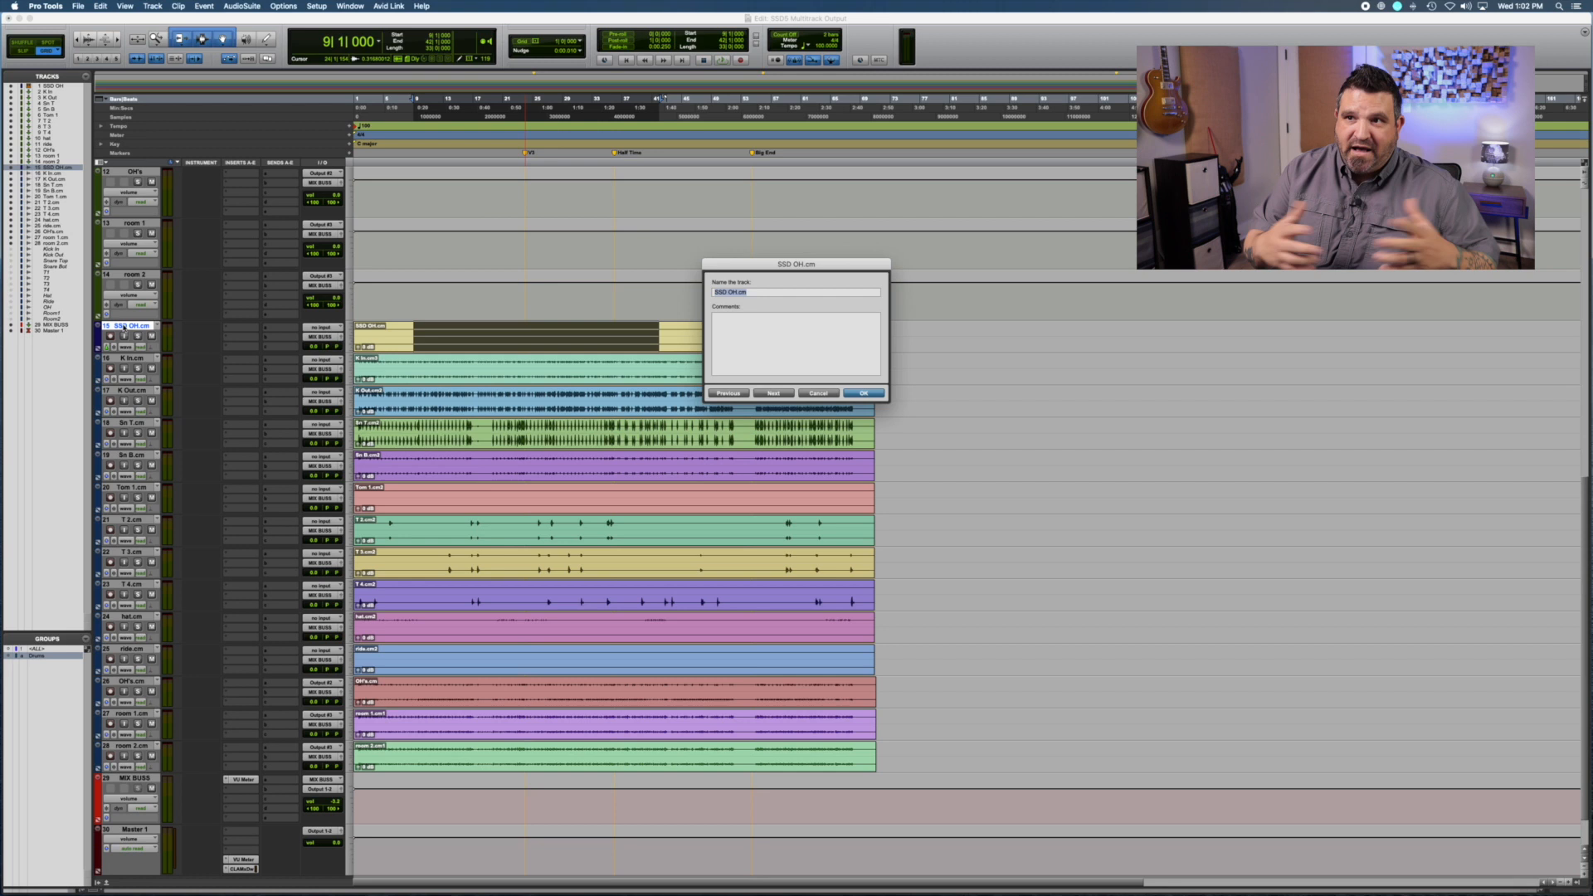
{"action": "type", "text": "OHD"}
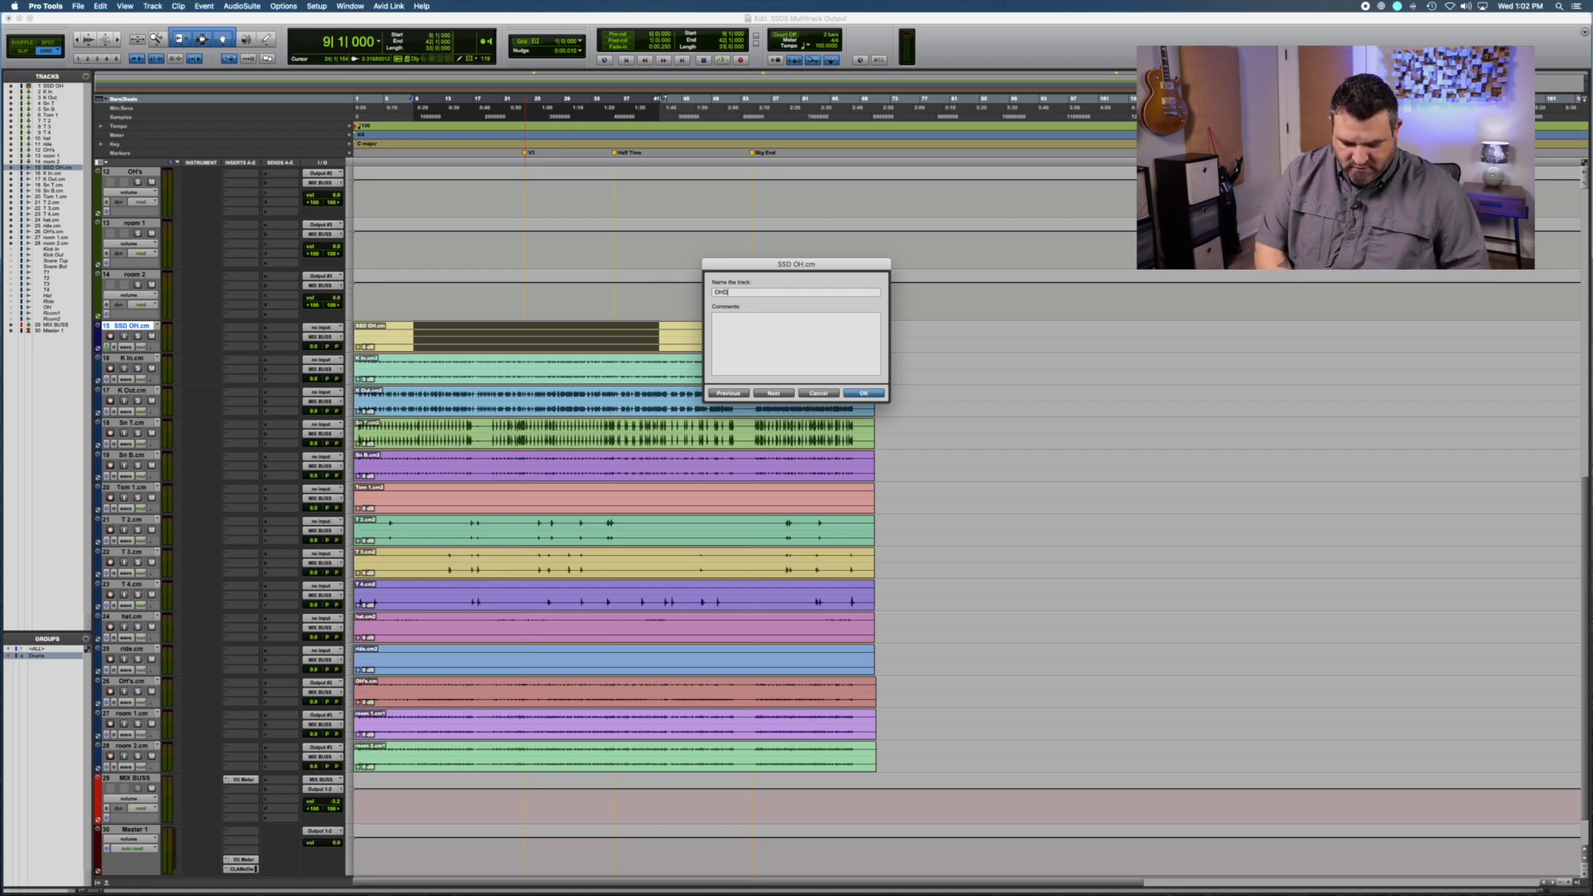
{"action": "type", "text": "S"}
{"action": "key", "text": "Return"}
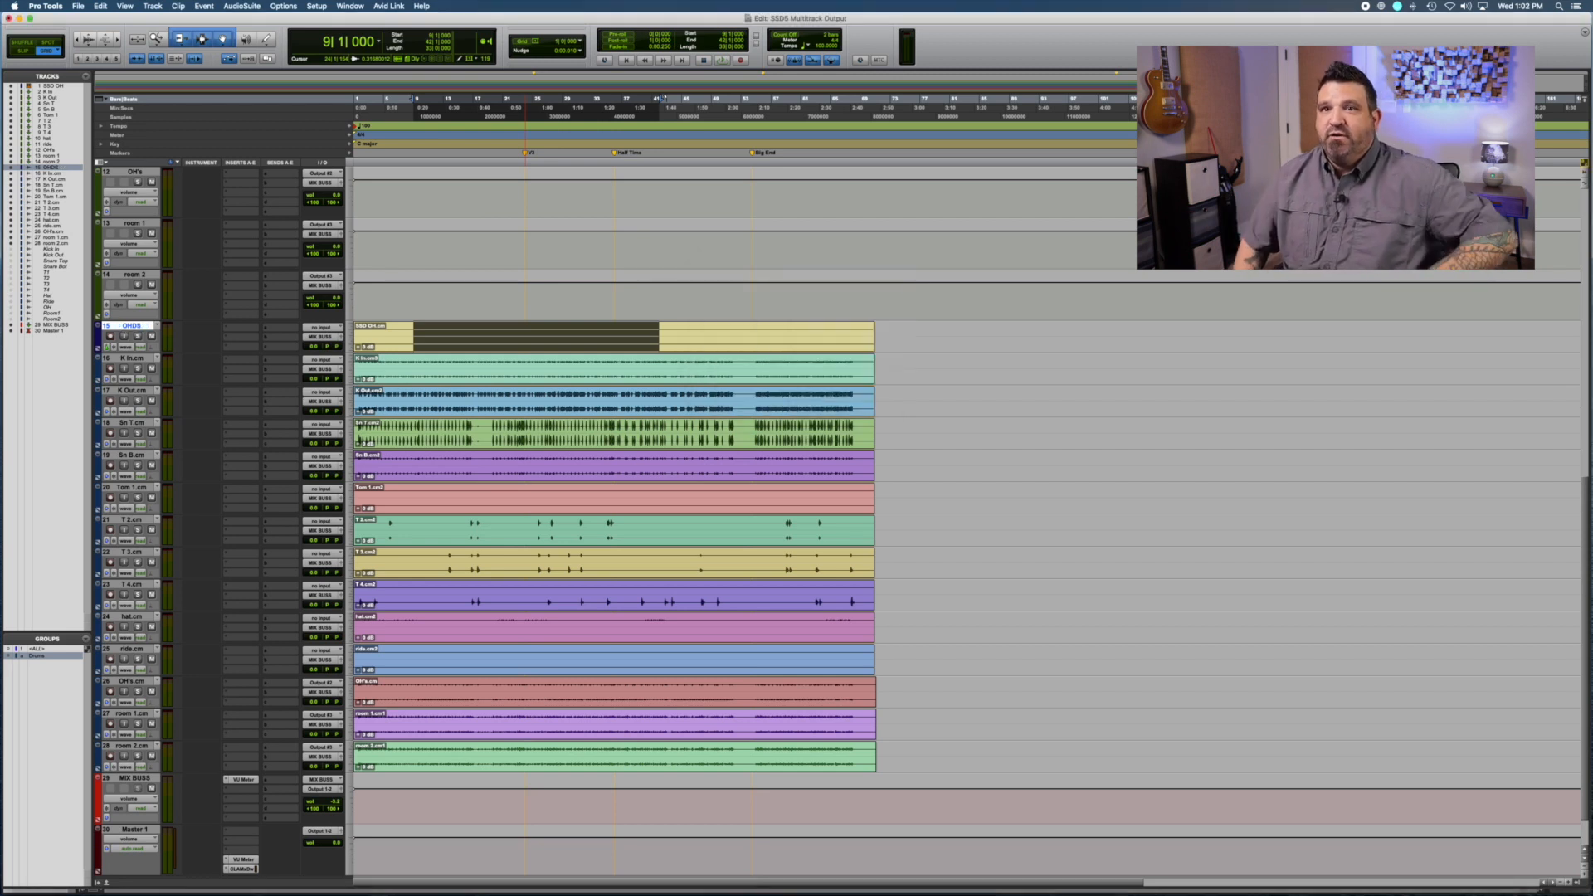
Delete the OHDS track together with its active clip.
{"action": "right_click", "coordinate": [133, 327]}
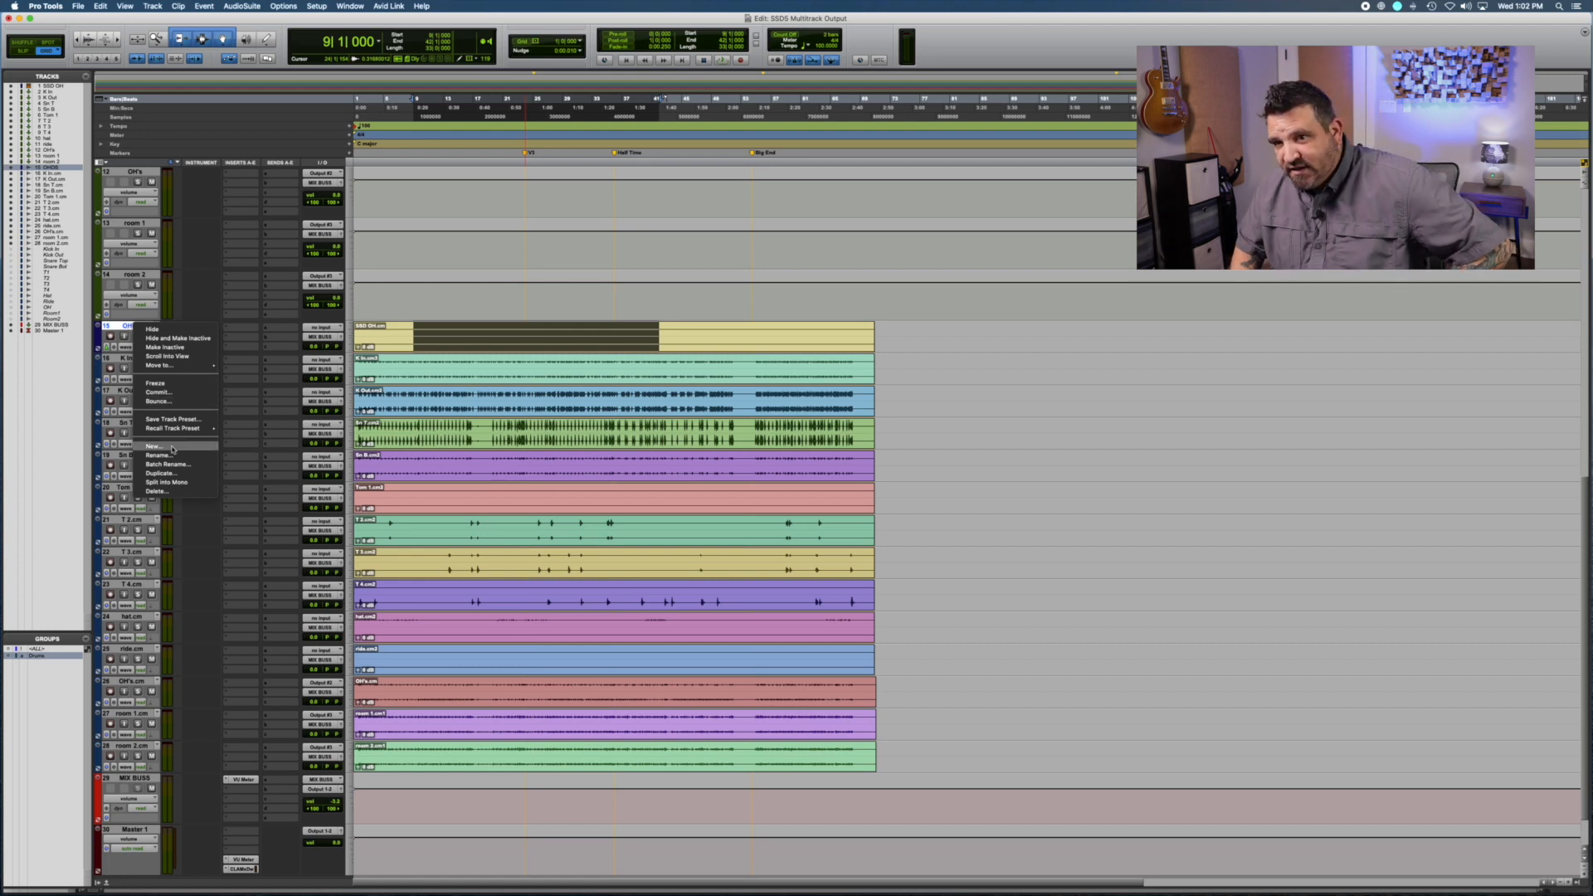
{"action": "left_click", "coordinate": [157, 491]}
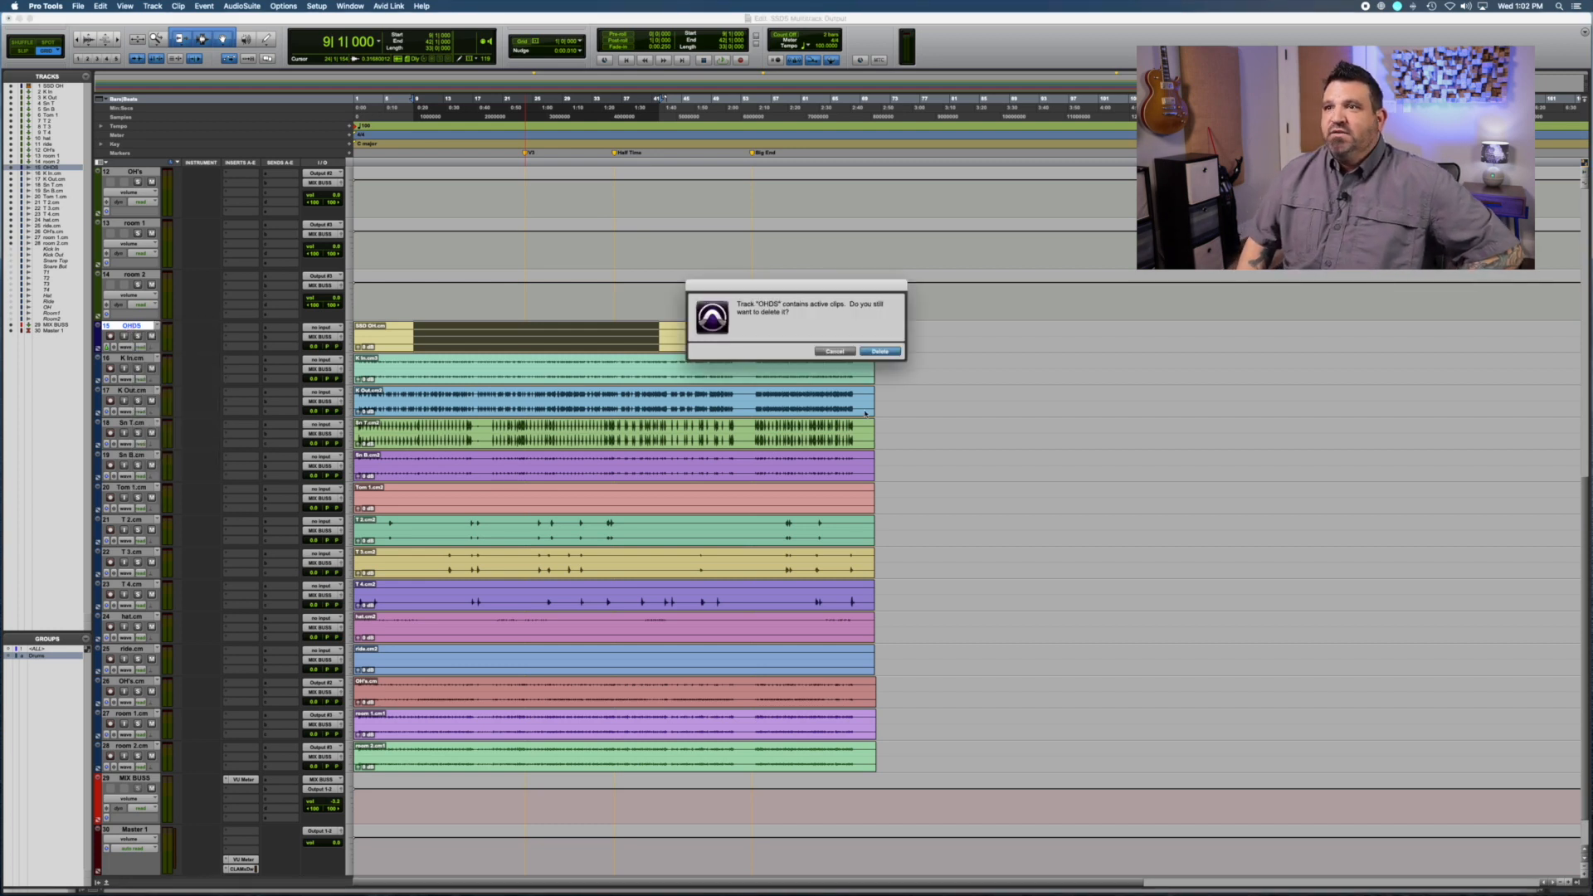
{"action": "left_click", "coordinate": [879, 351]}
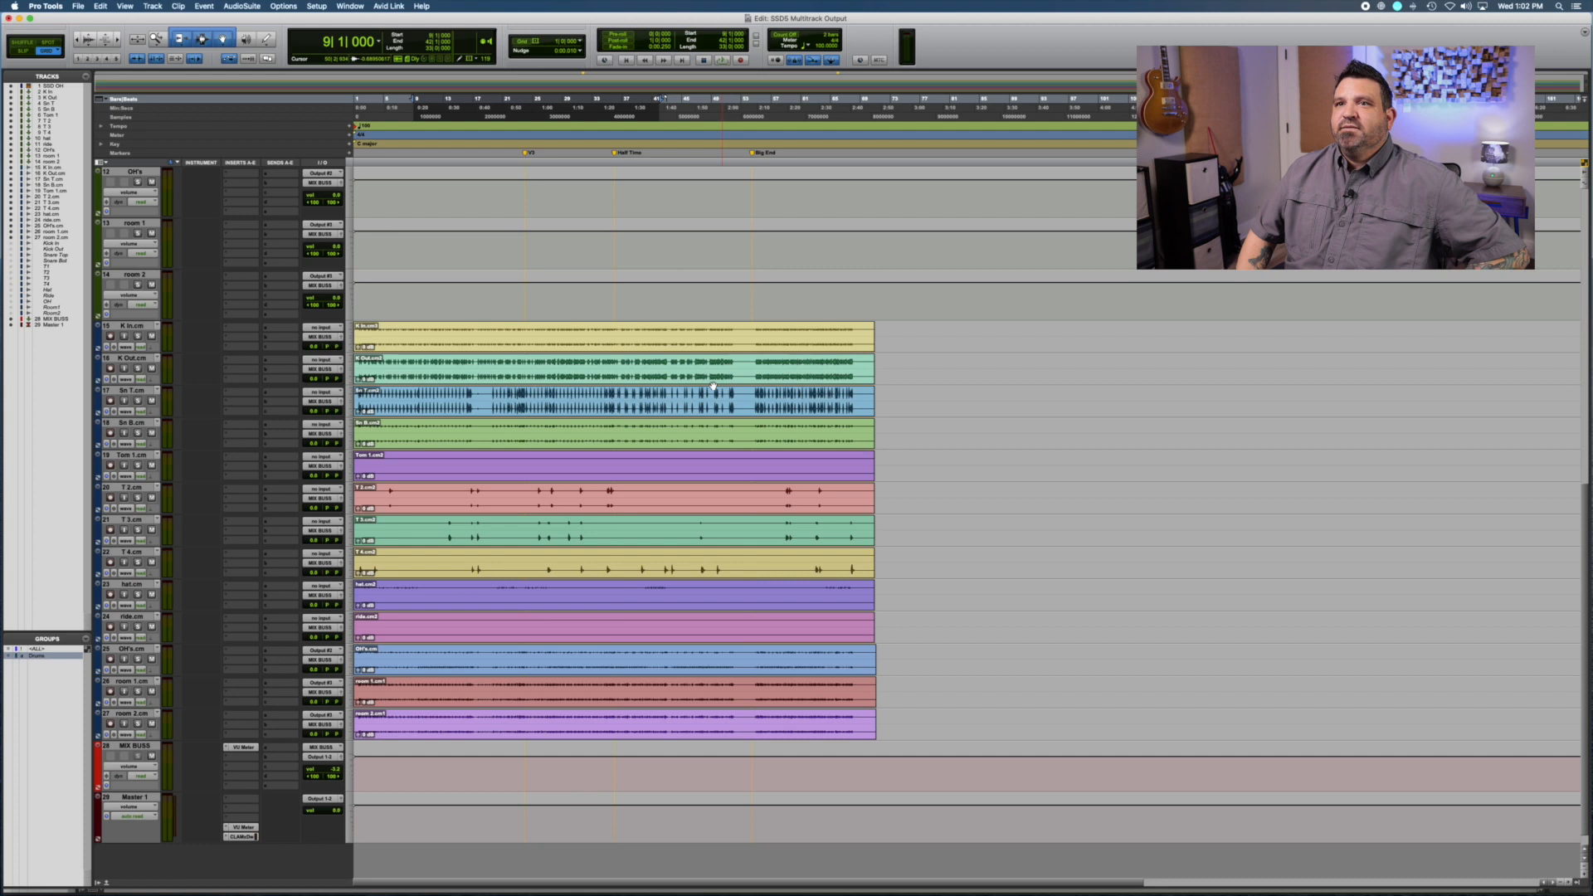
Hide the original aux tracks from K In through room 2, keeping the committed audio tracks in view.
{"action": "left_click", "coordinate": [133, 326]}
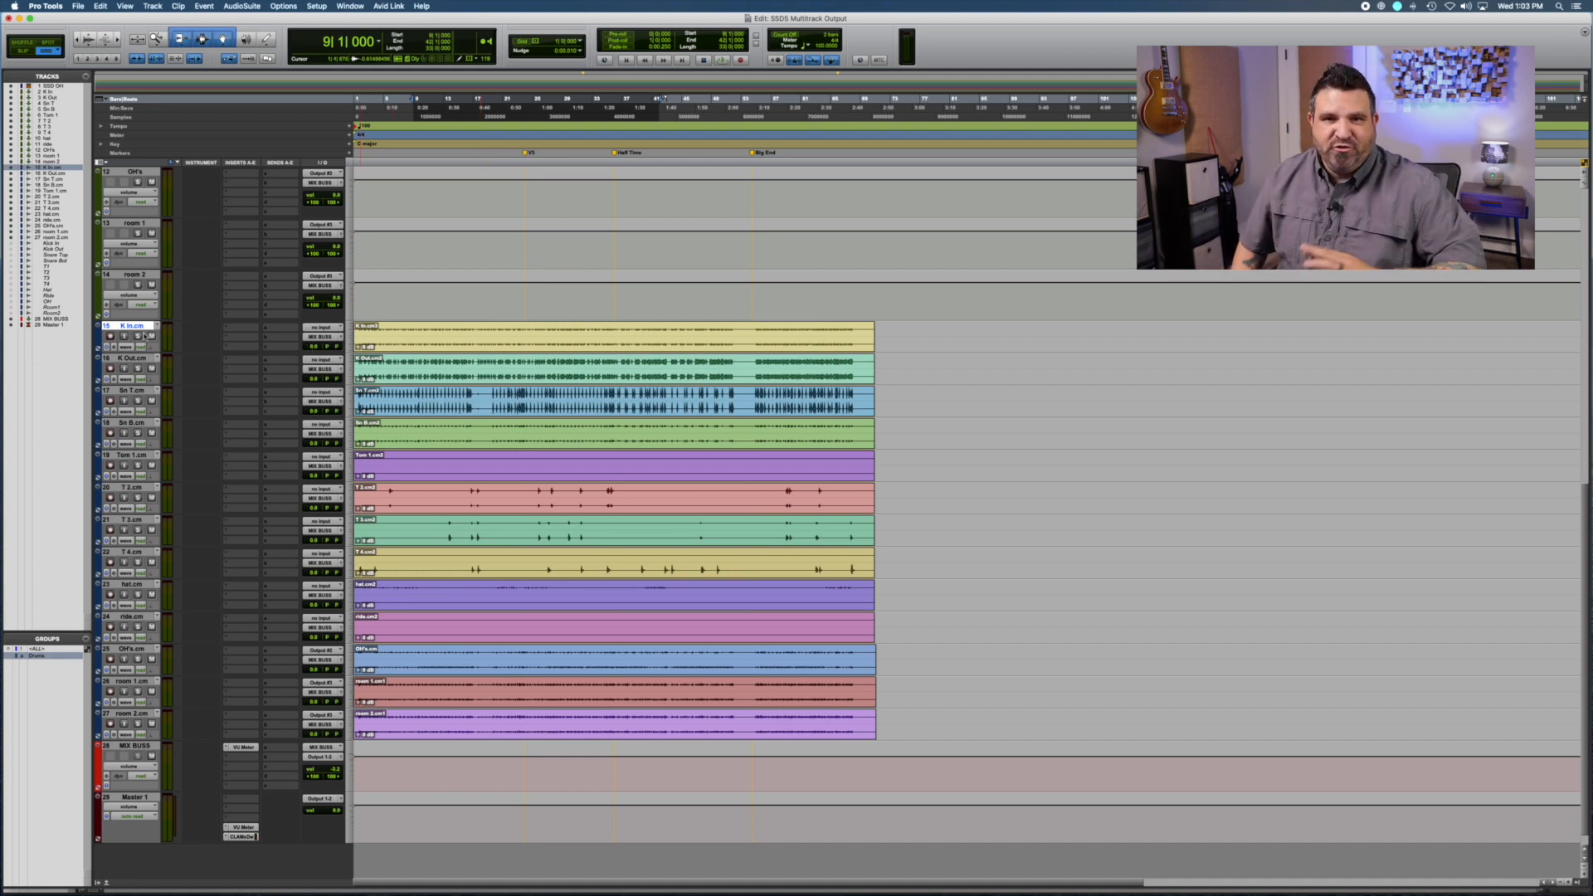
{"action": "left_click", "coordinate": [136, 274]}
{"action": "scroll", "coordinate": [139, 274], "scroll_direction": "up", "scroll_amount": 10}
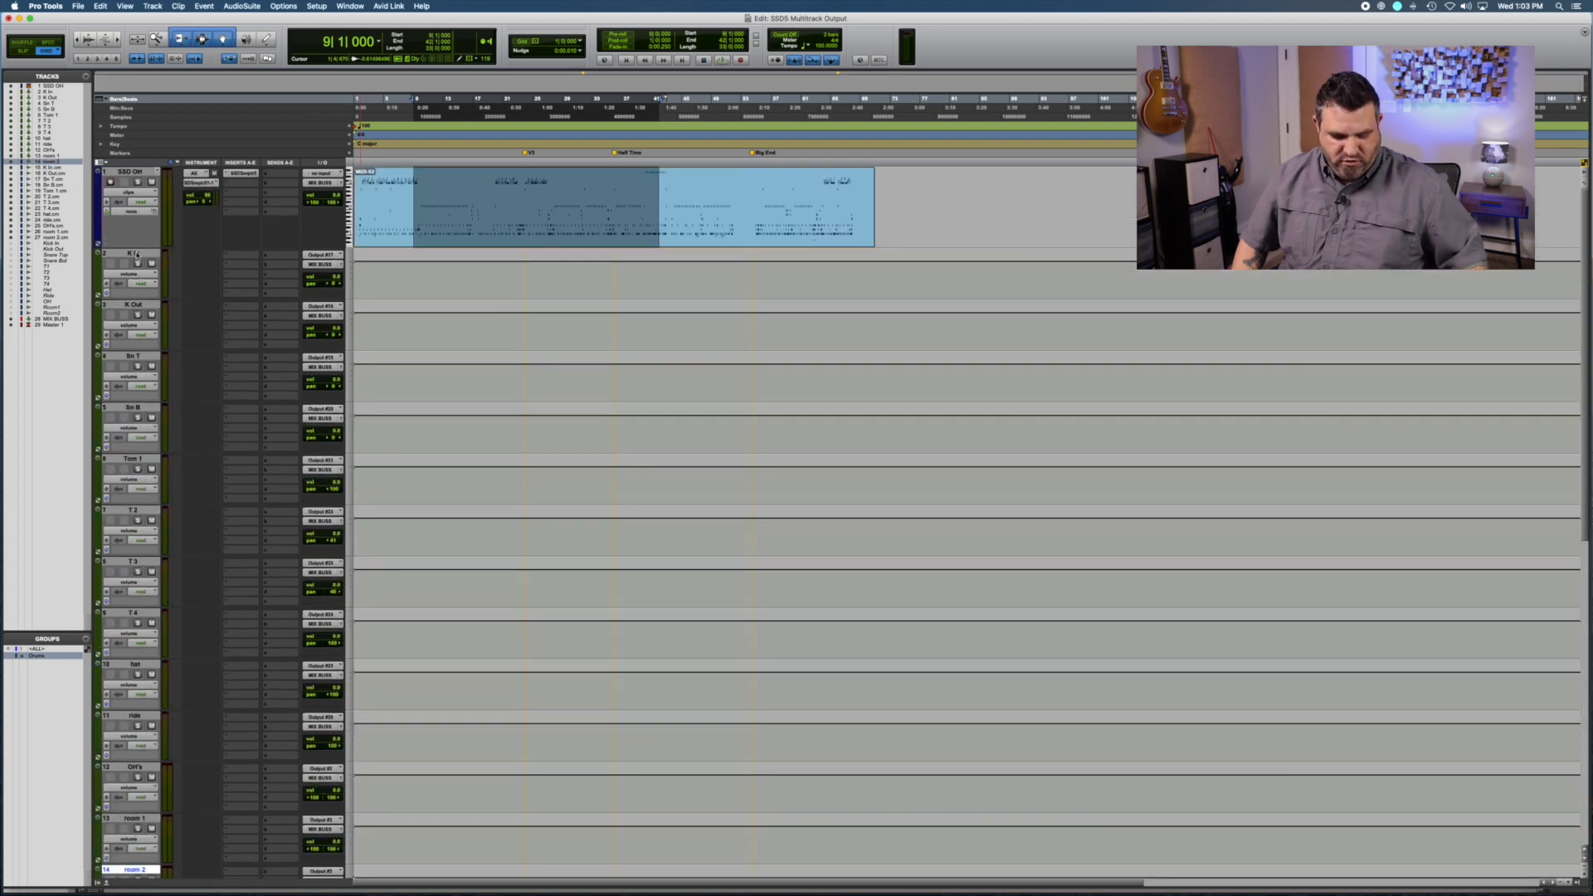
{"action": "left_click", "coordinate": [137, 254], "text": "shift"}
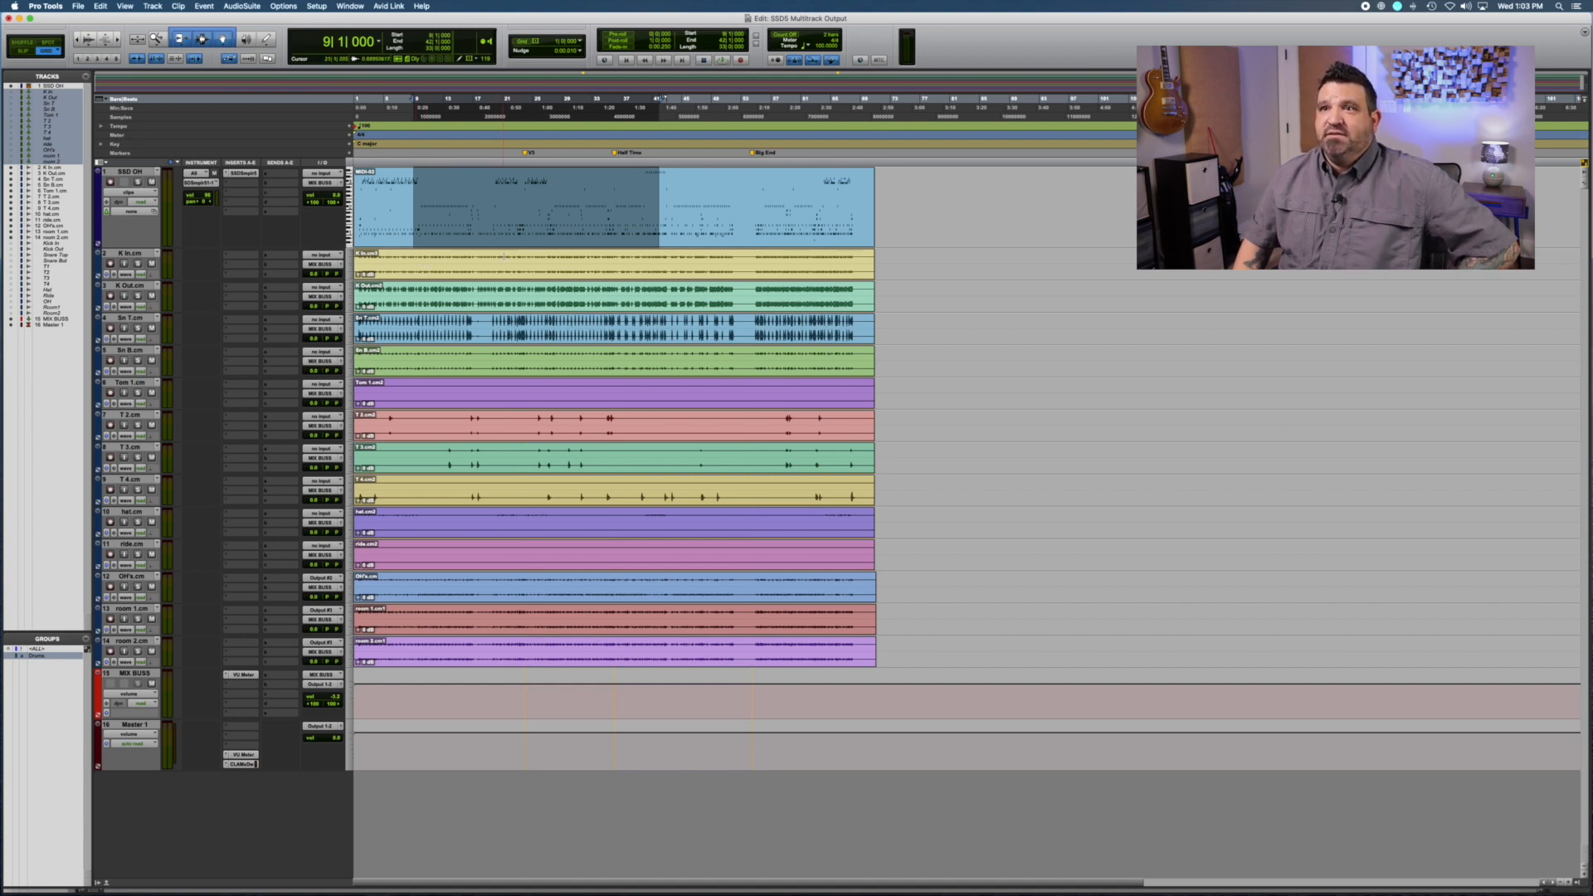
Play the committed drum tracks from the Big End marker, check K In.cm in solo, and clear the solo.
{"action": "left_click", "coordinate": [754, 154]}
{"action": "key", "text": "space"}
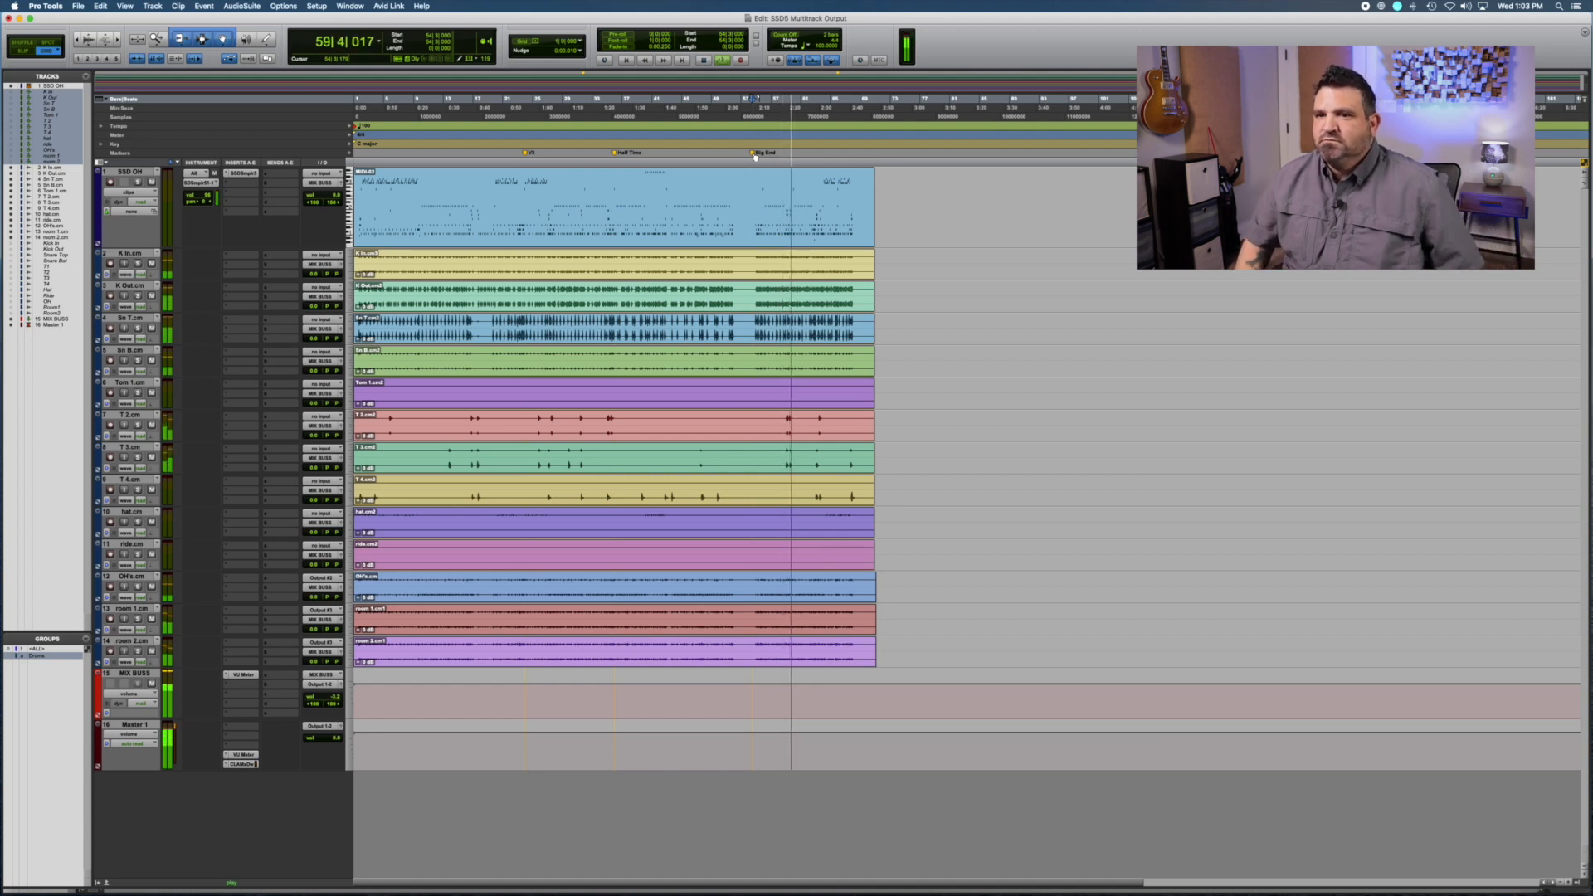
{"action": "key", "text": "space"}
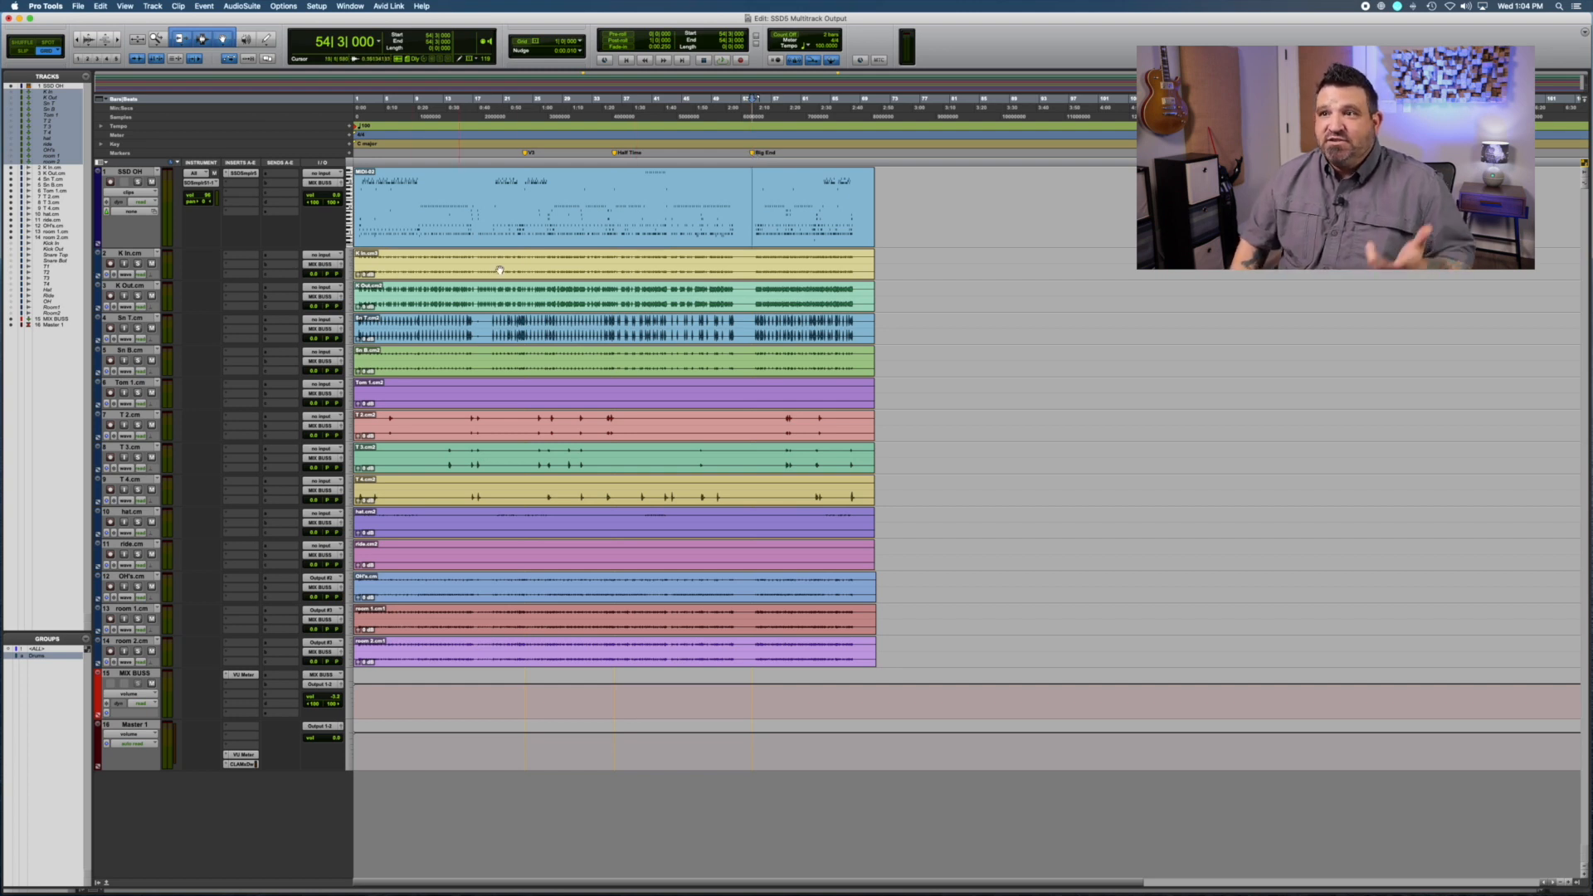
{"action": "key", "text": "space"}
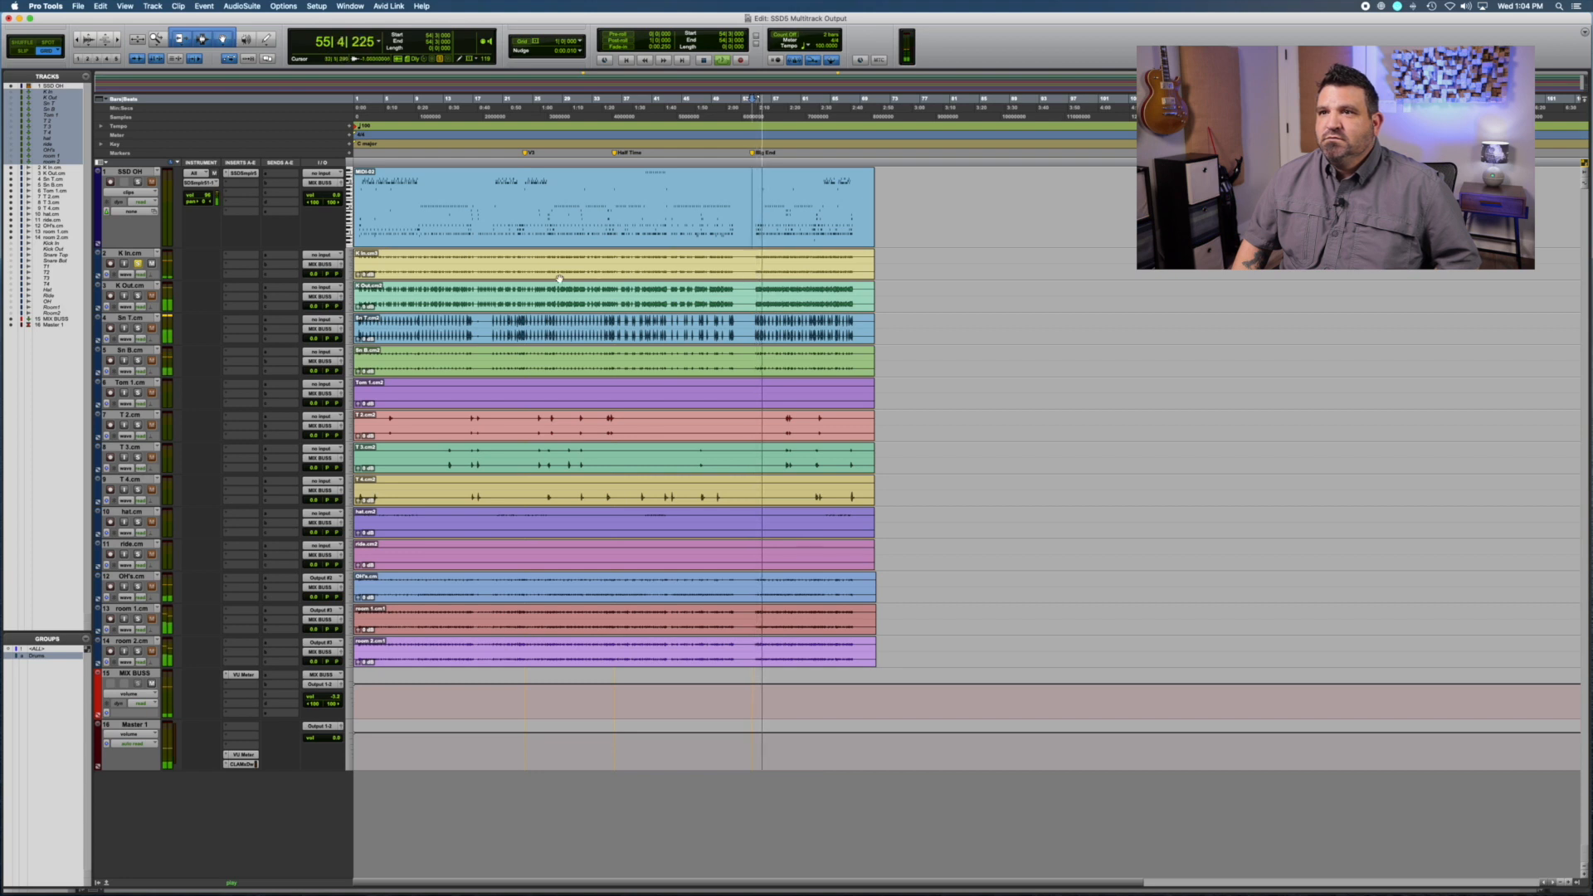
{"action": "key", "text": "space"}
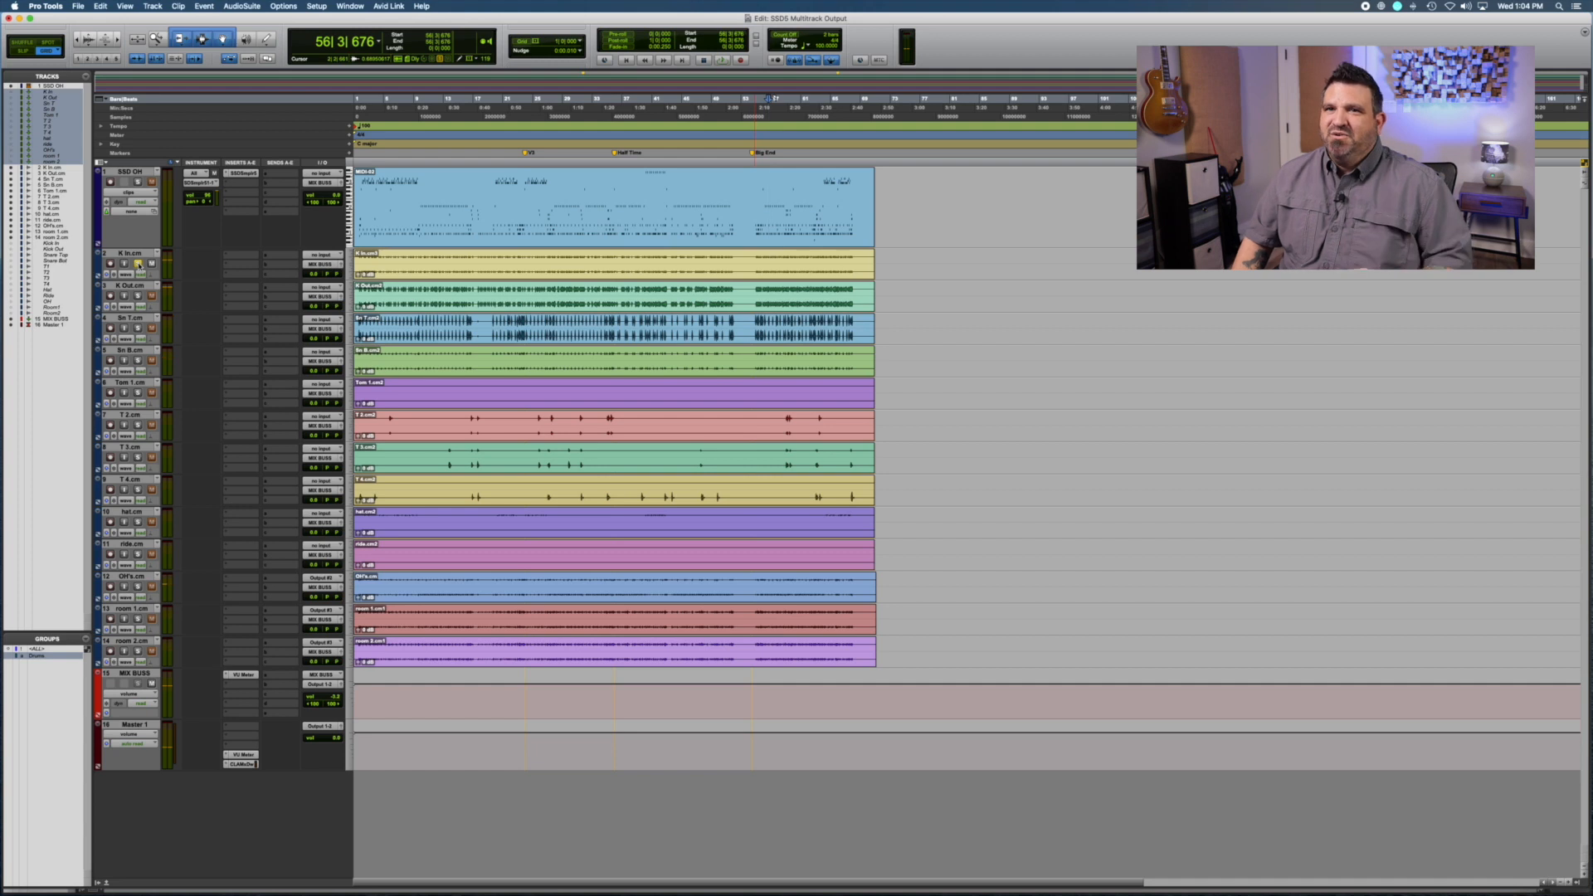
{"action": "left_click", "coordinate": [138, 263]}
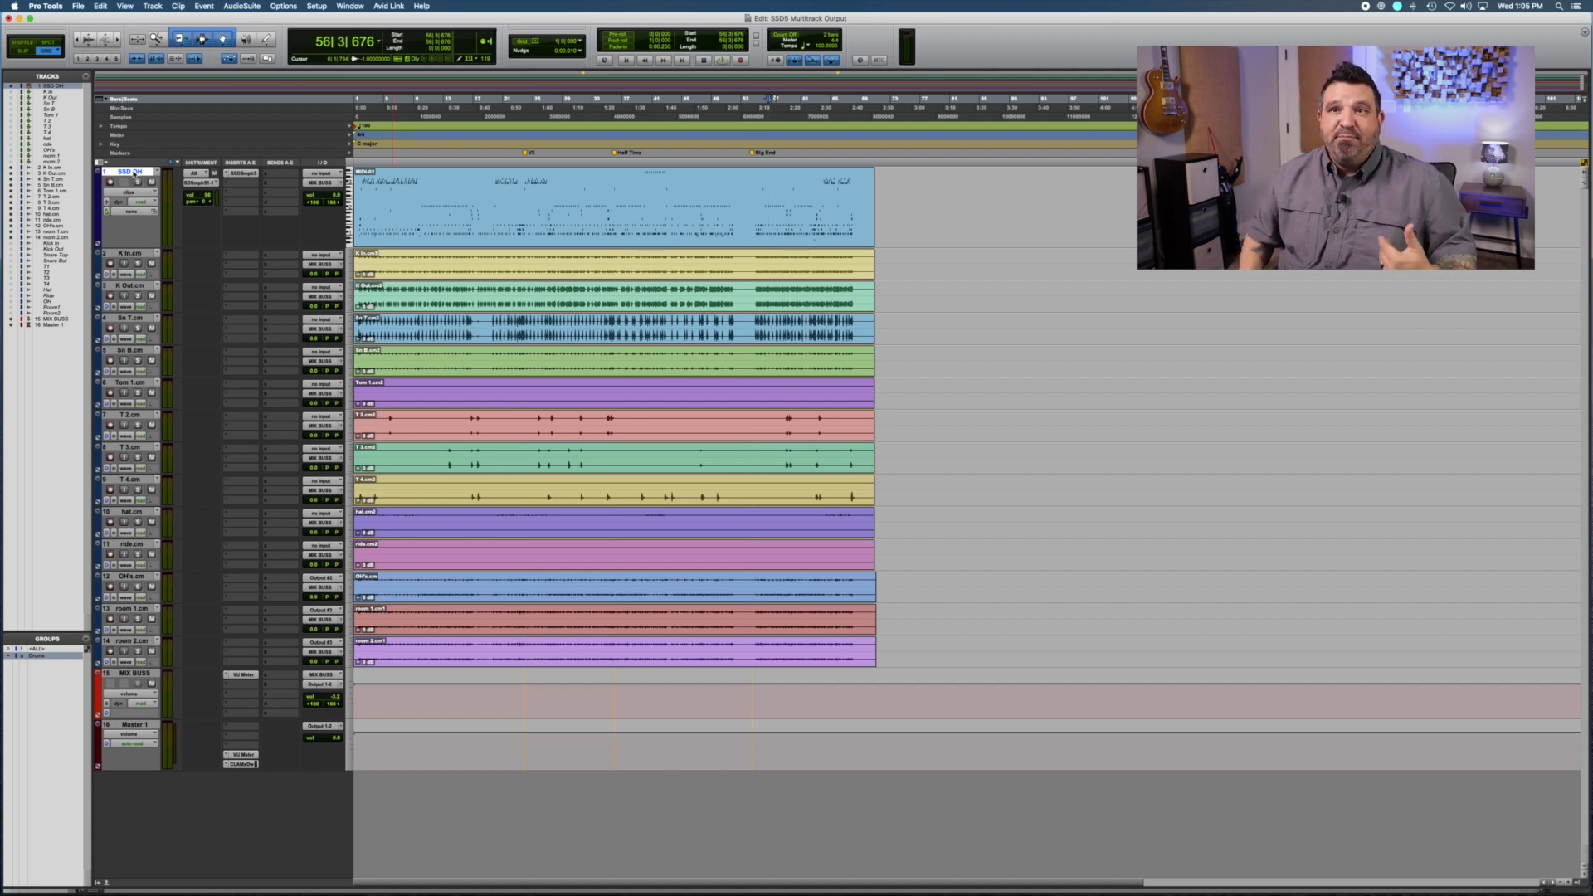
Hide and make inactive the committed tracks from K In.cm through room 2.cm.
{"action": "left_click", "coordinate": [130, 253]}
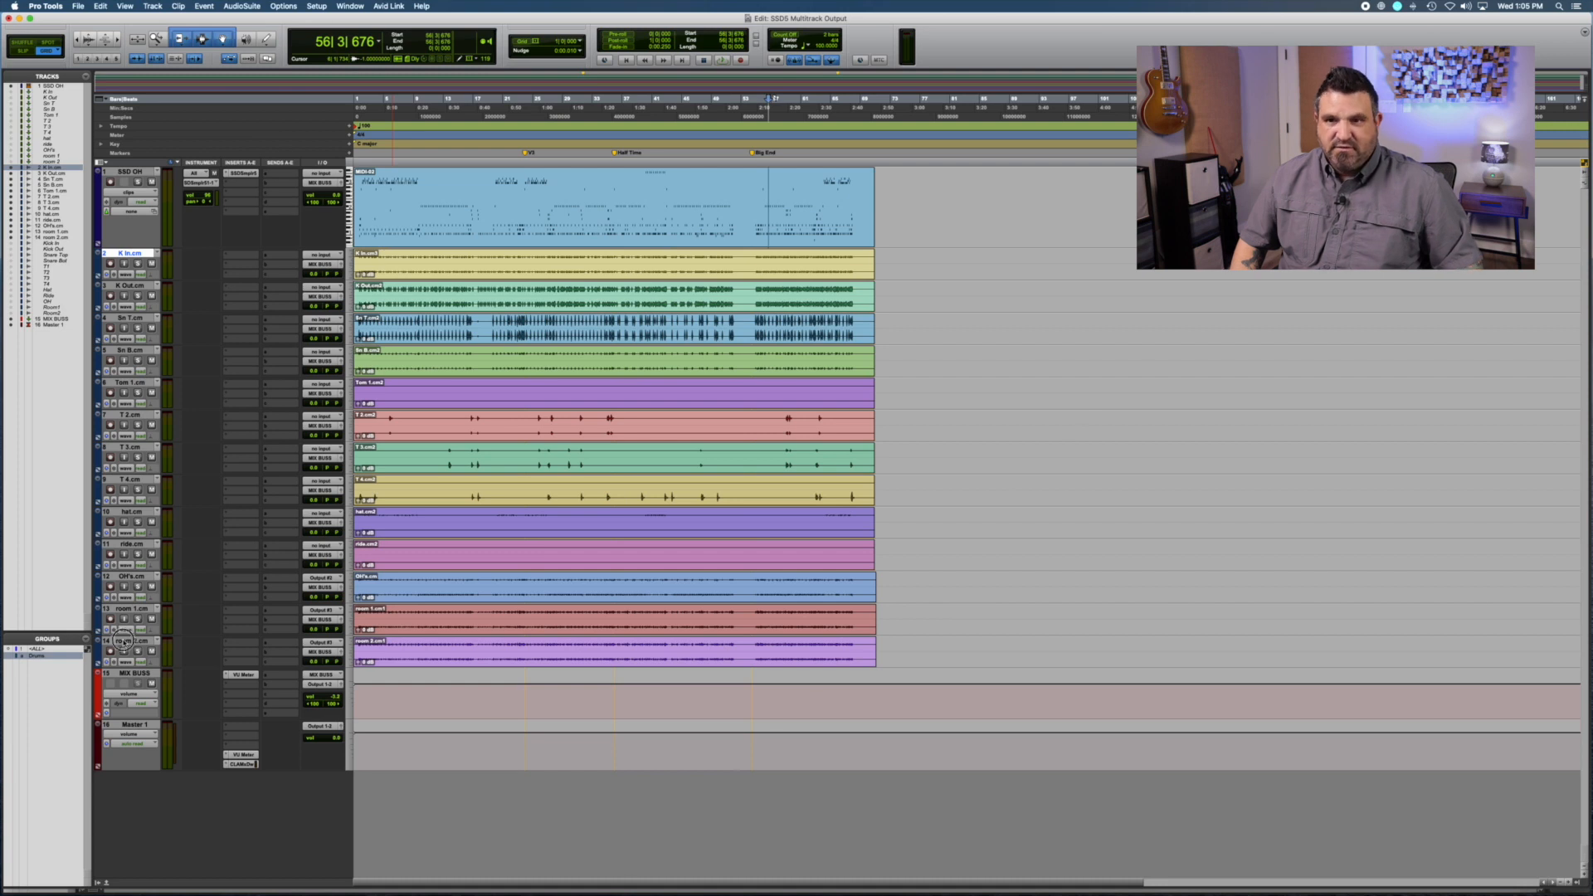
{"action": "left_click", "coordinate": [124, 642], "text": "shift"}
{"action": "right_click", "coordinate": [125, 643]}
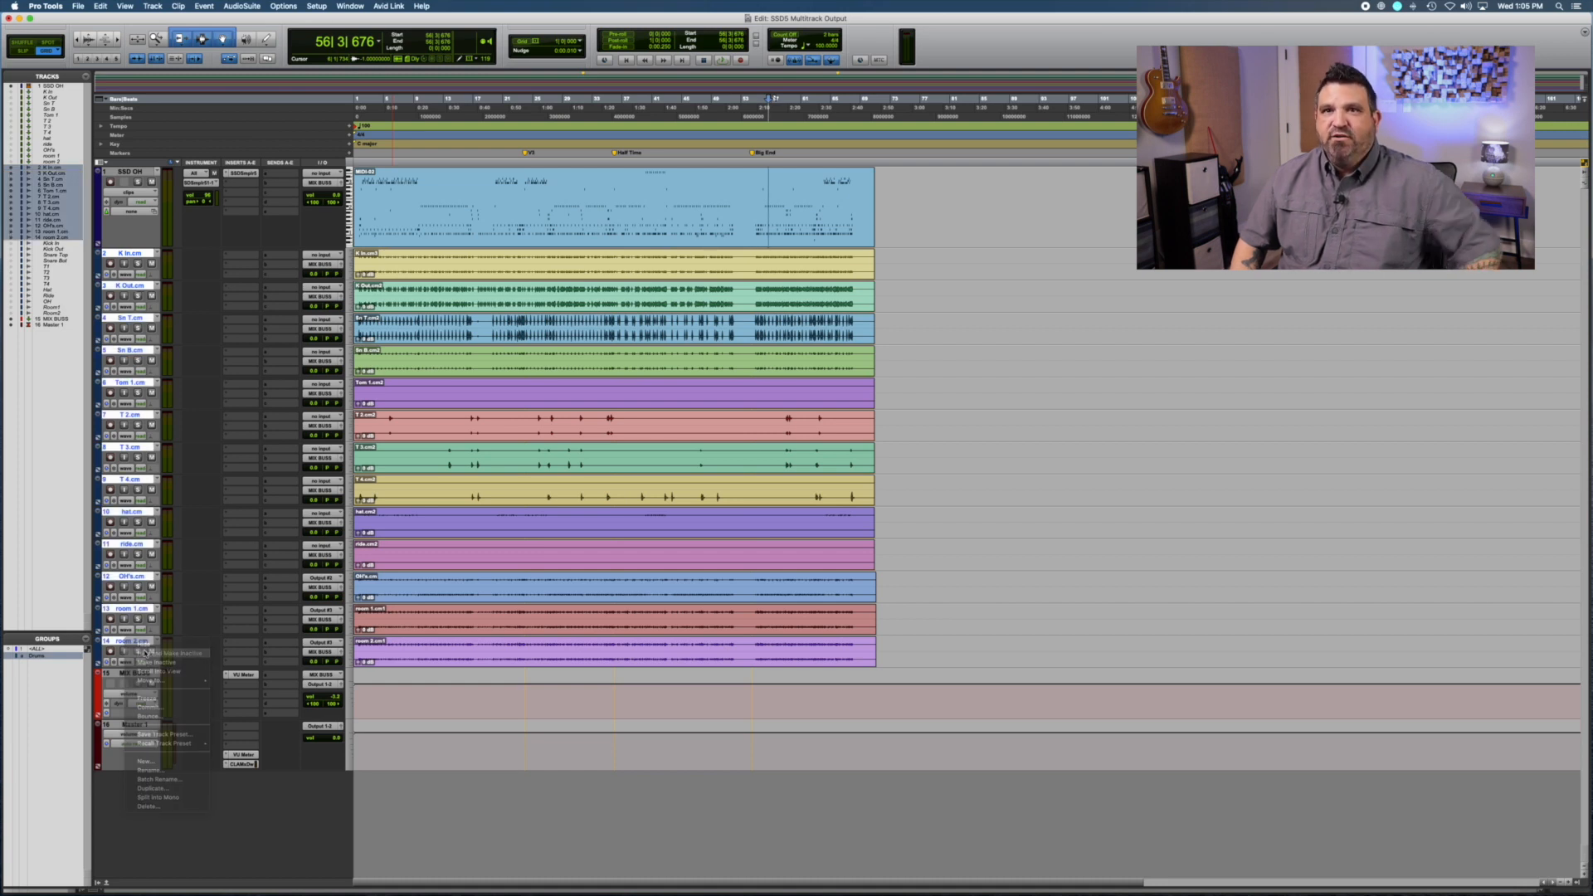
{"action": "left_click", "coordinate": [143, 644]}
Show and make active the hidden audio tracks from Kick In through Room2.
{"action": "left_click", "coordinate": [58, 245]}
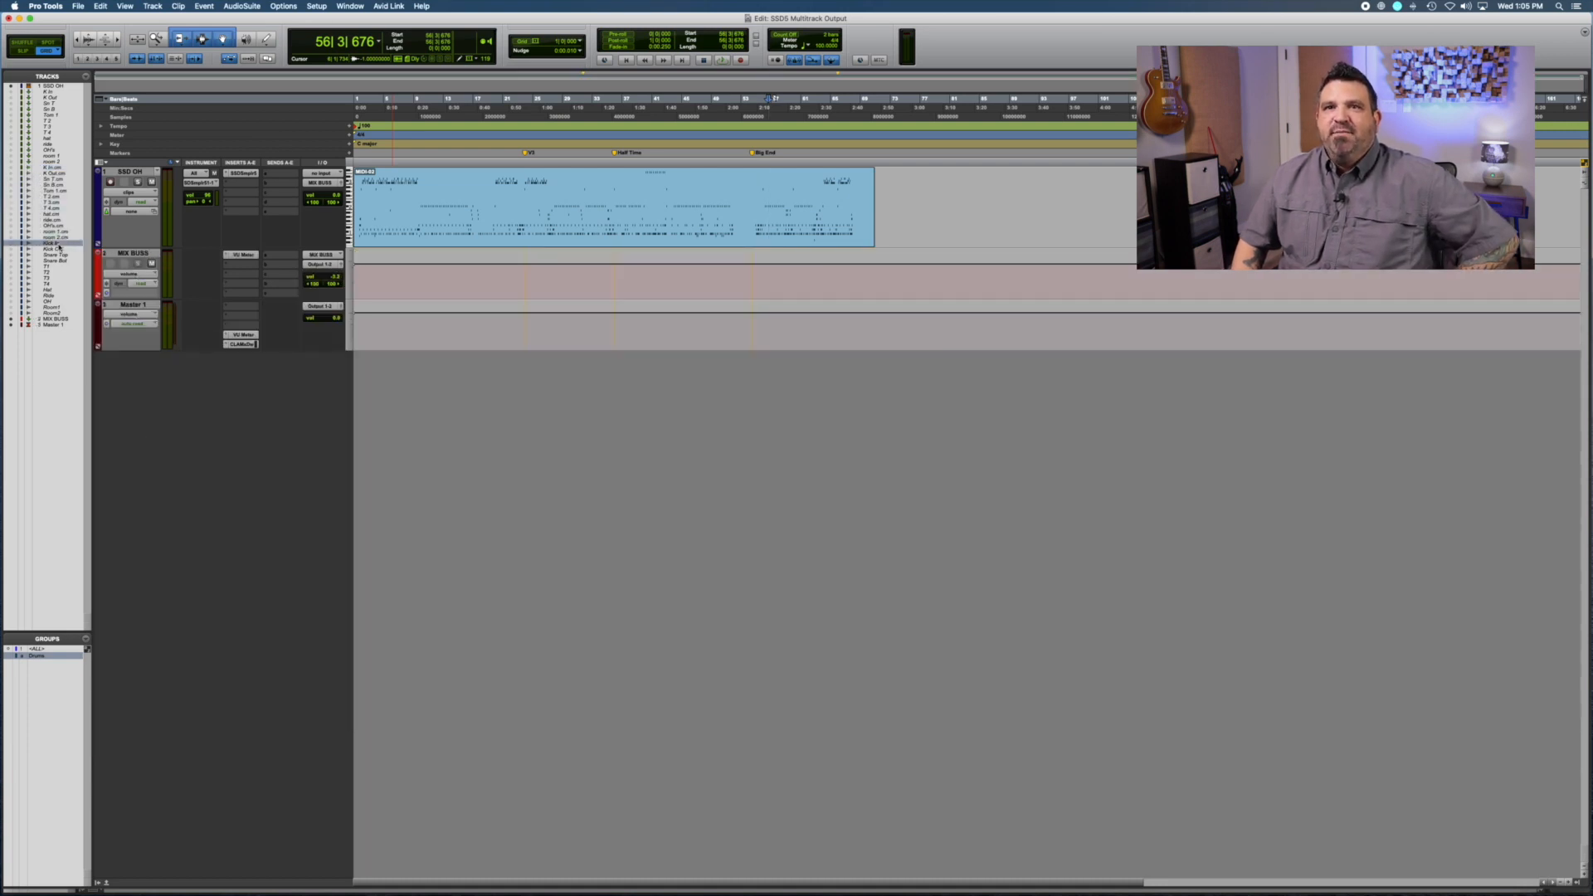
{"action": "left_click", "coordinate": [55, 316], "text": "shift"}
{"action": "right_click", "coordinate": [55, 316]}
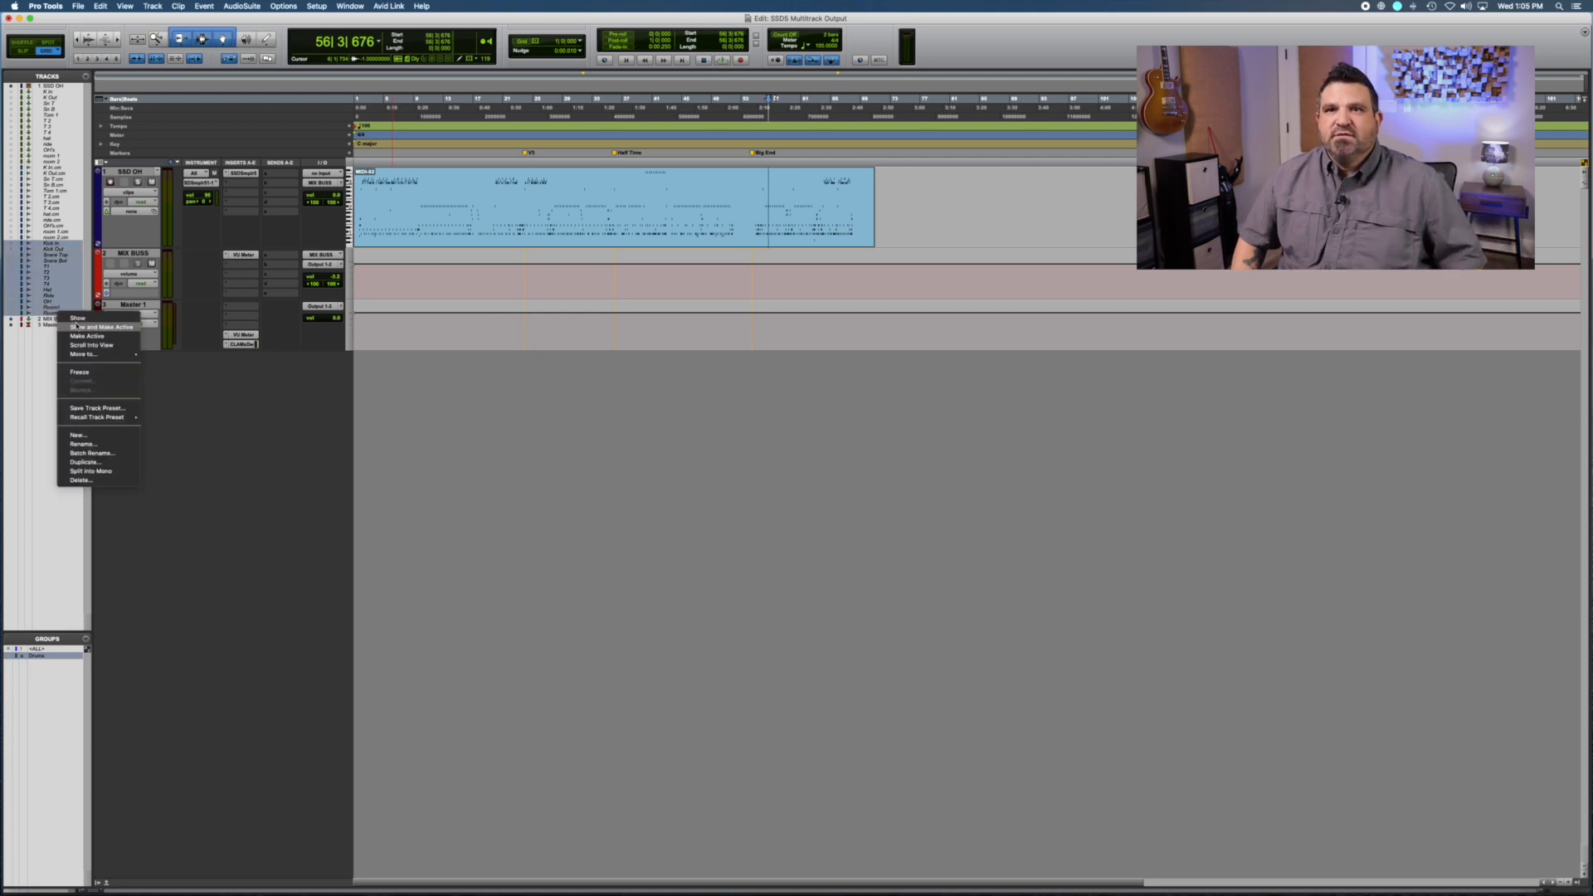
{"action": "left_click", "coordinate": [78, 327]}
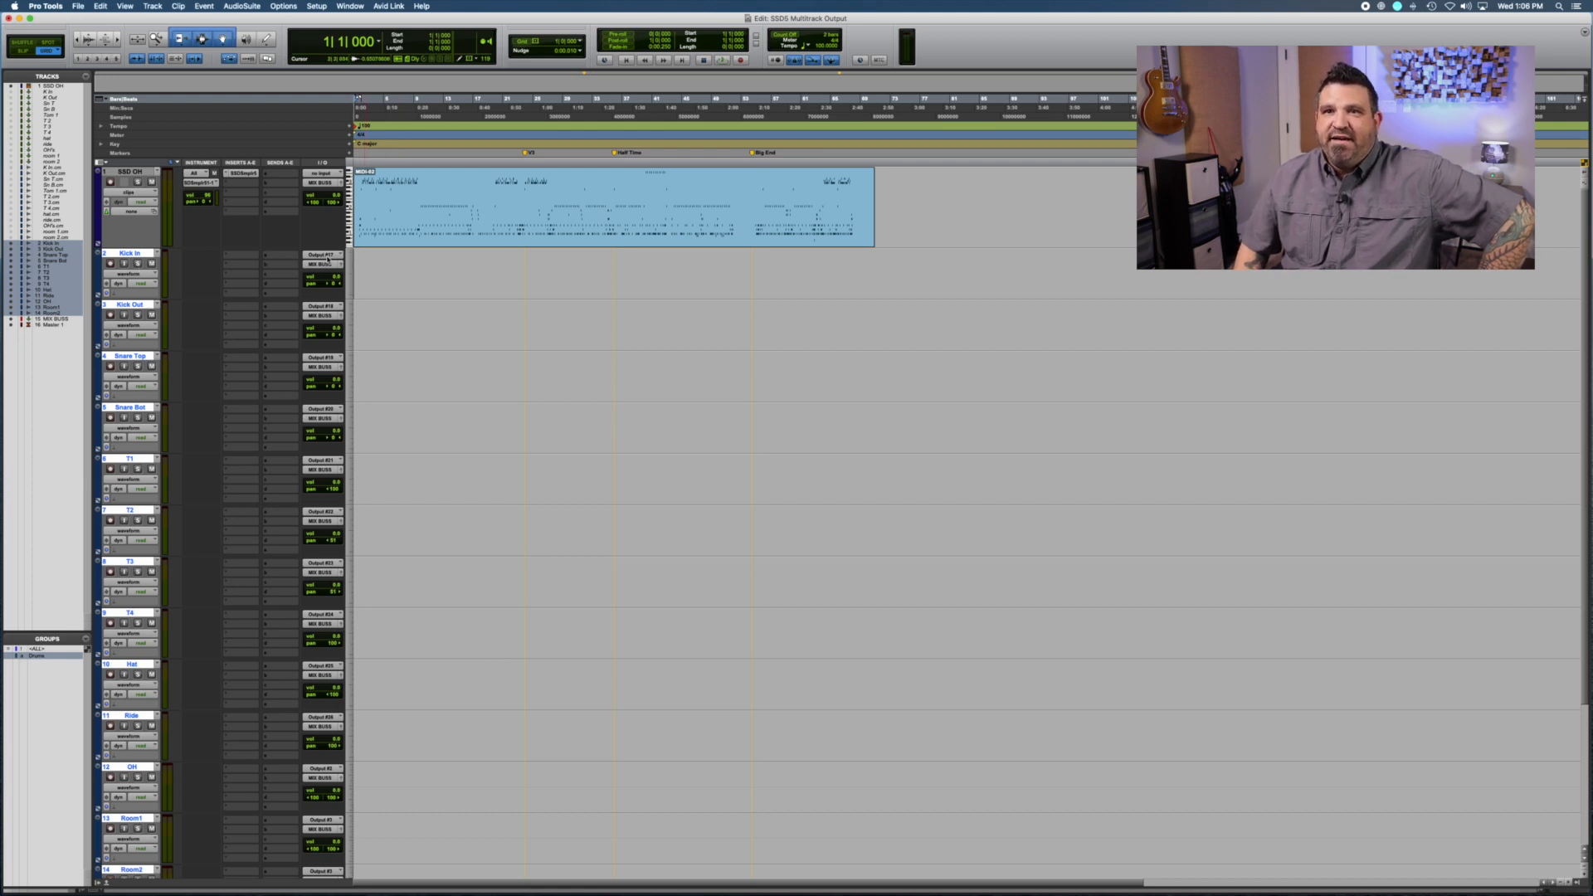
Check that Kick In takes its input from the SSD sampler's plug-in Output #17, and review the other drum tracks' inputs.
{"action": "left_click", "coordinate": [327, 259]}
{"action": "mouse_move", "coordinate": [330, 273]}
{"action": "mouse_move", "coordinate": [423, 275]}
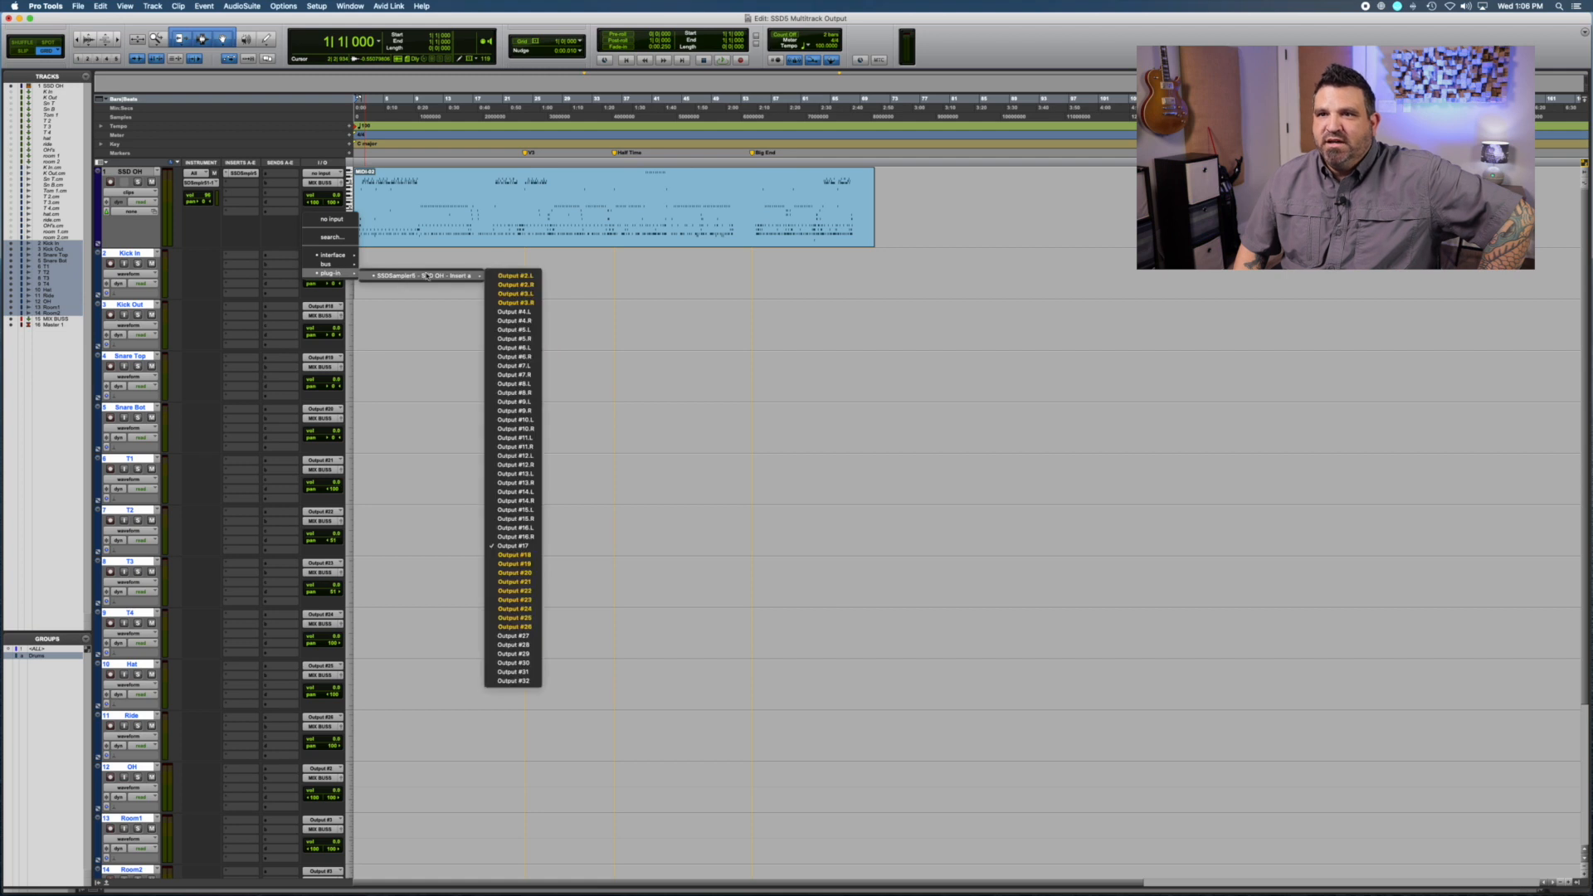
{"action": "left_click", "coordinate": [532, 545]}
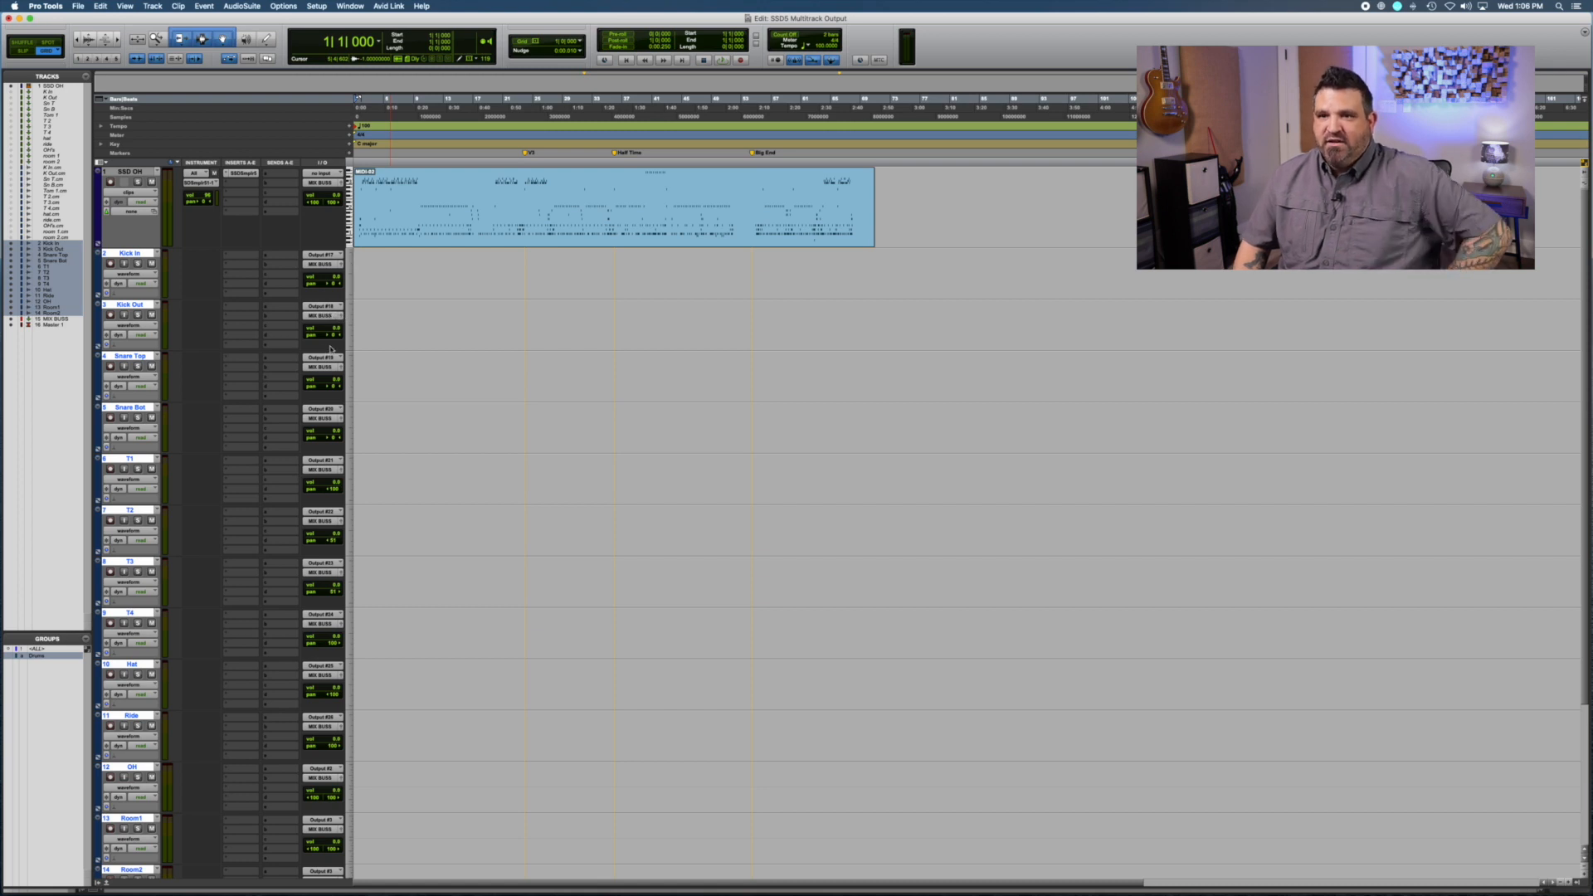
{"action": "scroll", "coordinate": [358, 580], "scroll_direction": "down", "scroll_amount": 5}
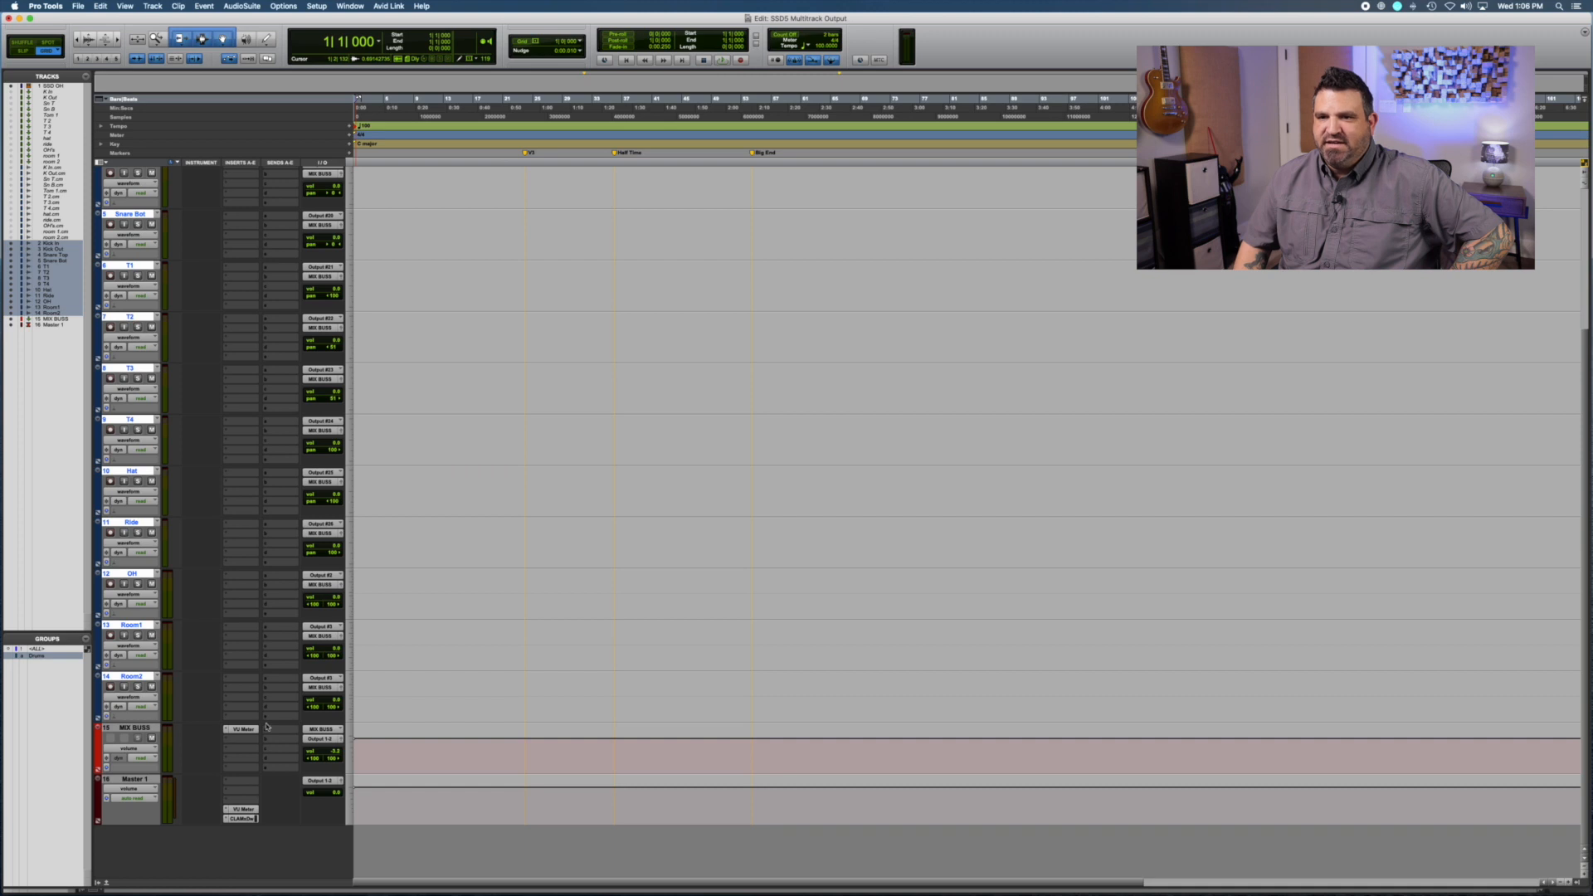
{"action": "scroll", "coordinate": [266, 648], "scroll_direction": "up", "scroll_amount": 5}
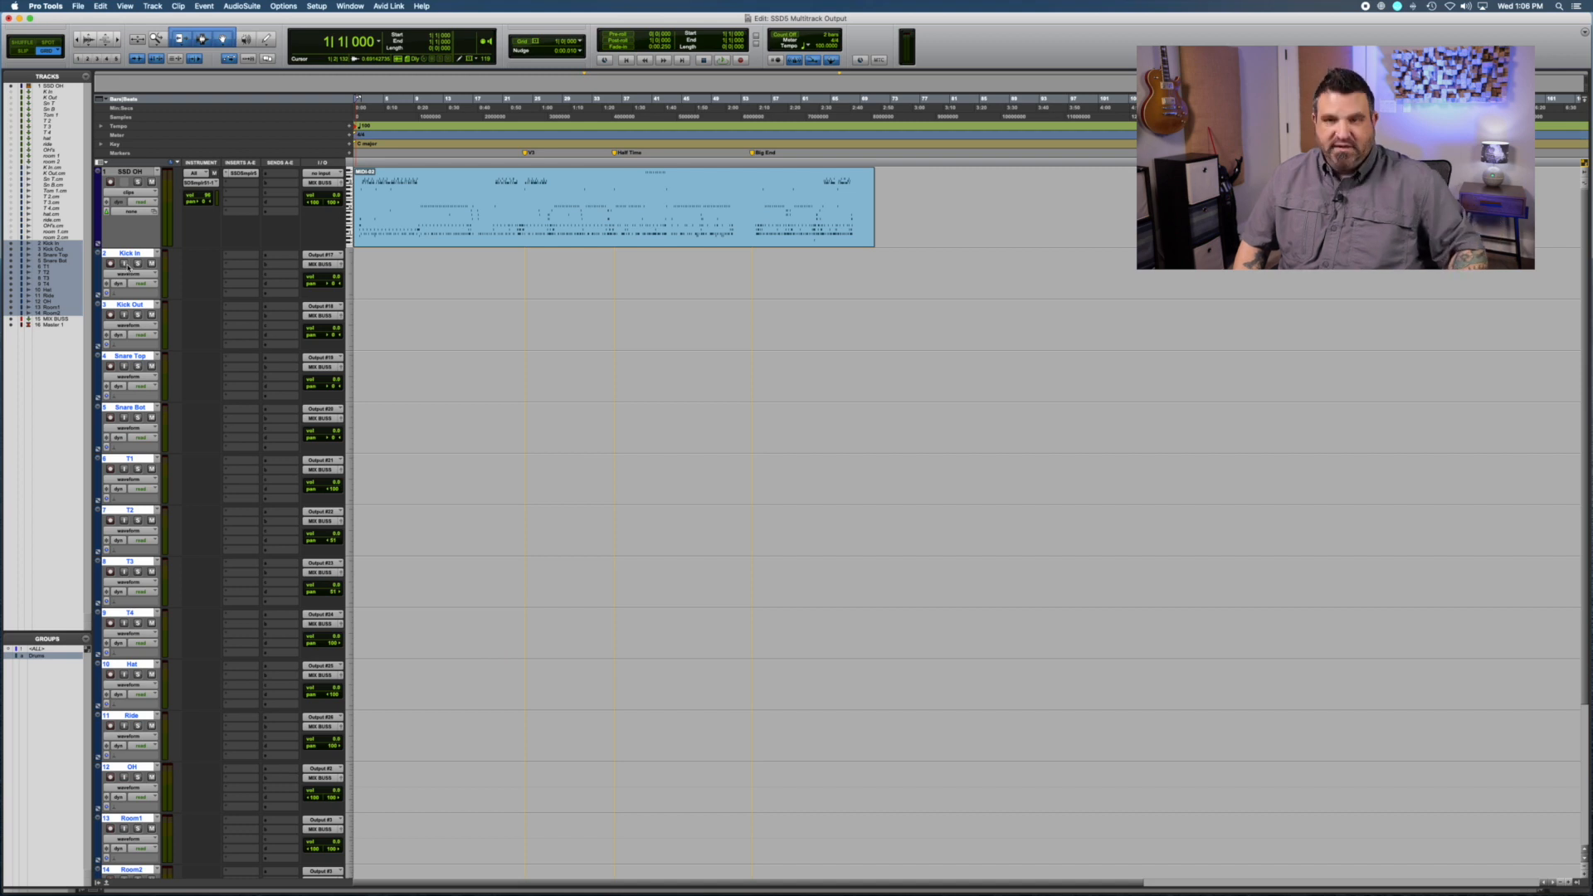
Enable input monitoring on all selected drum audio tracks and play from the V3 marker at bar 24.
{"action": "left_click", "coordinate": [126, 265]}
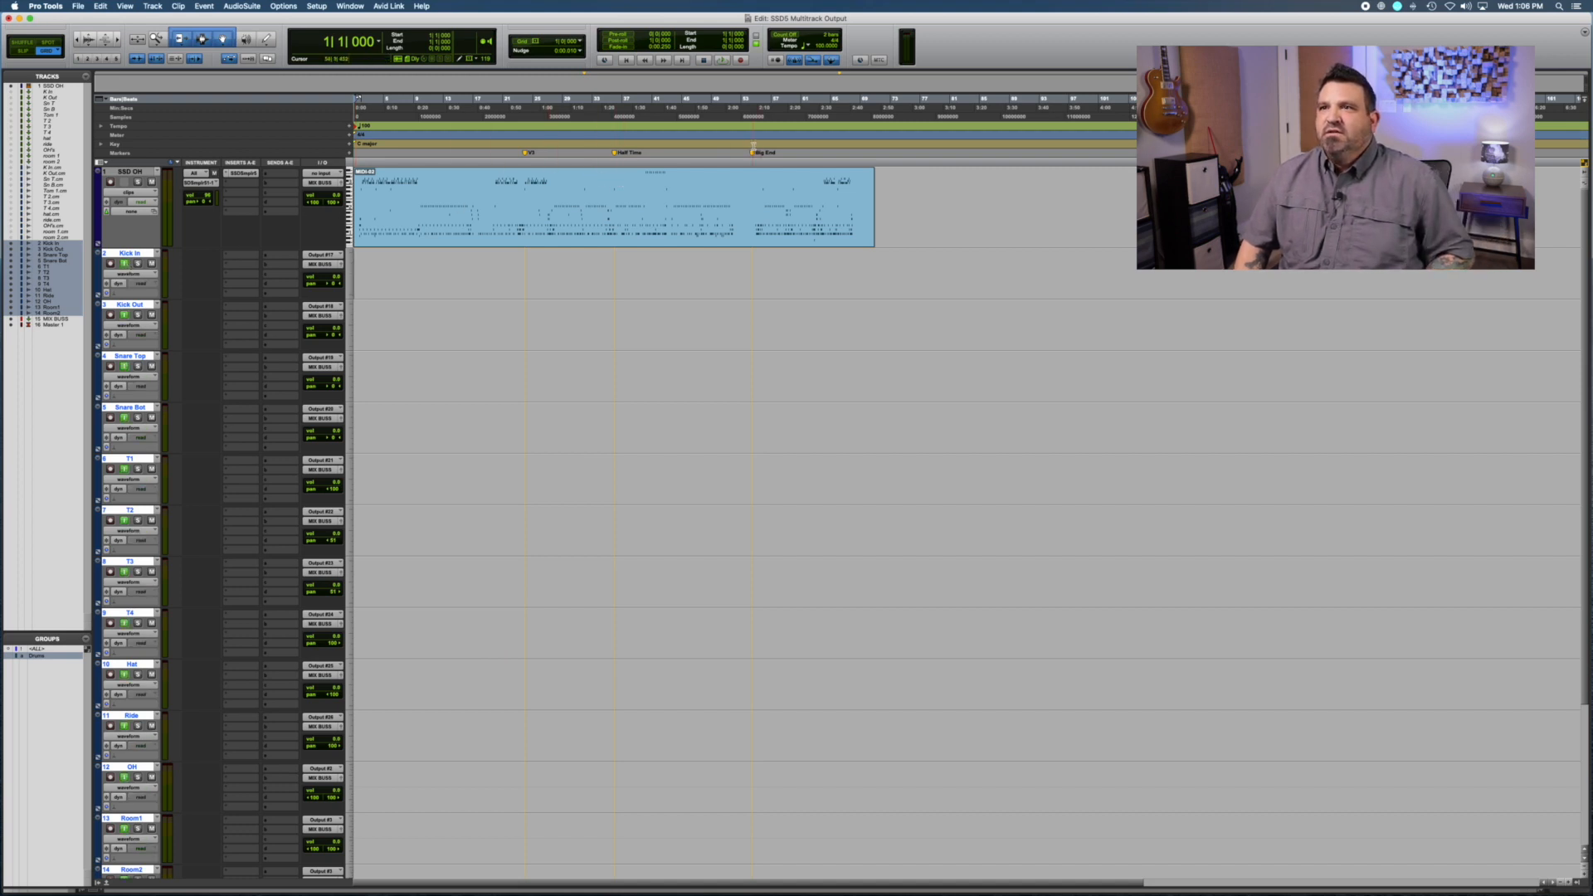
{"action": "left_click", "coordinate": [527, 154]}
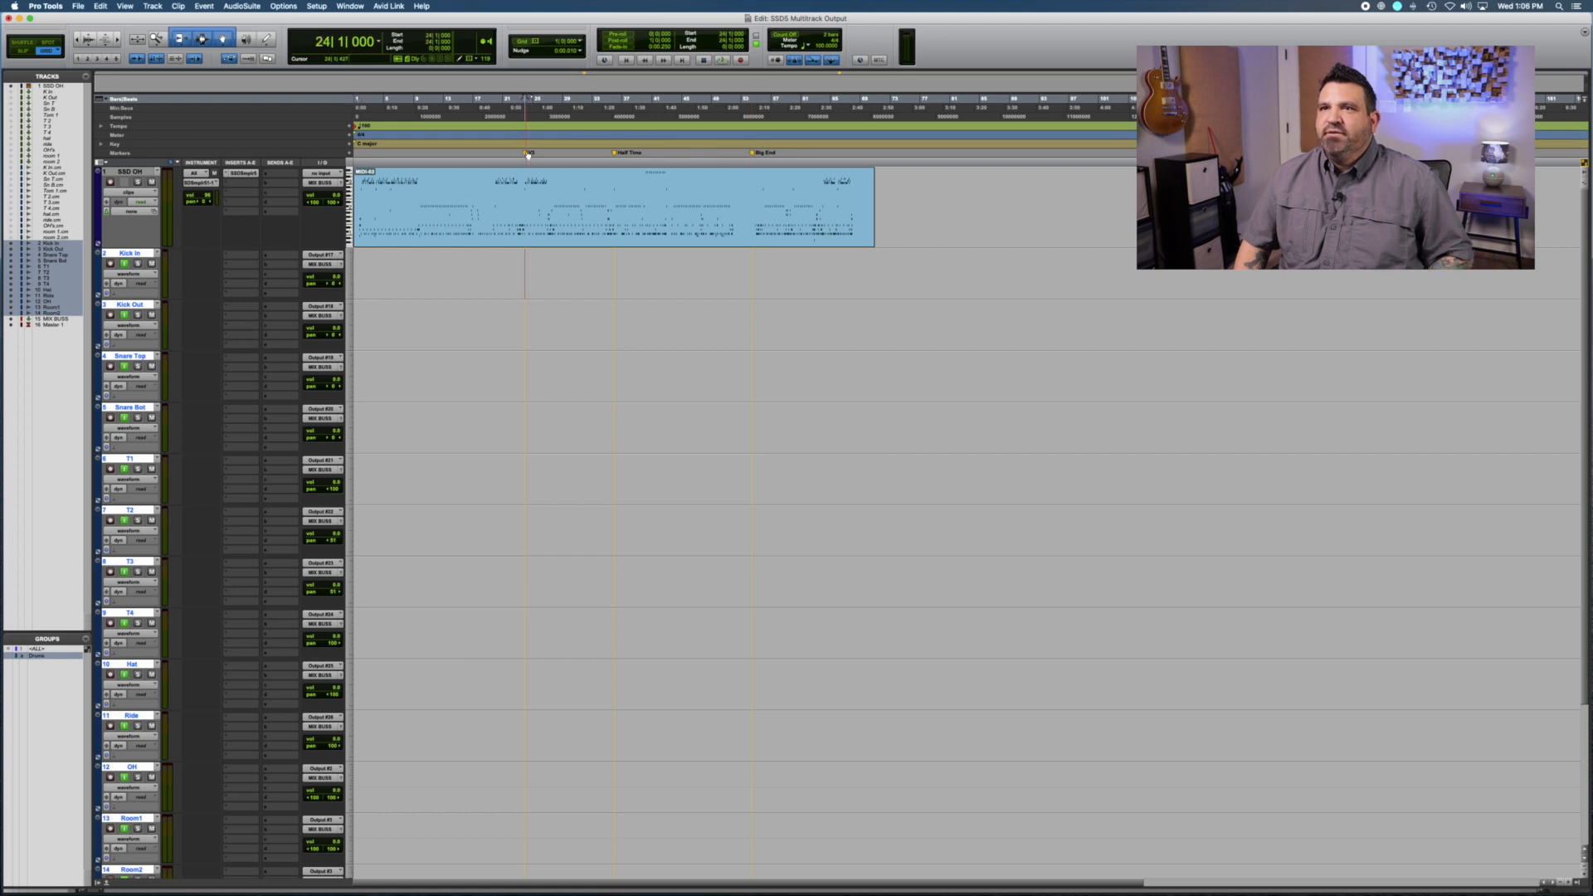
{"action": "key", "text": "space"}
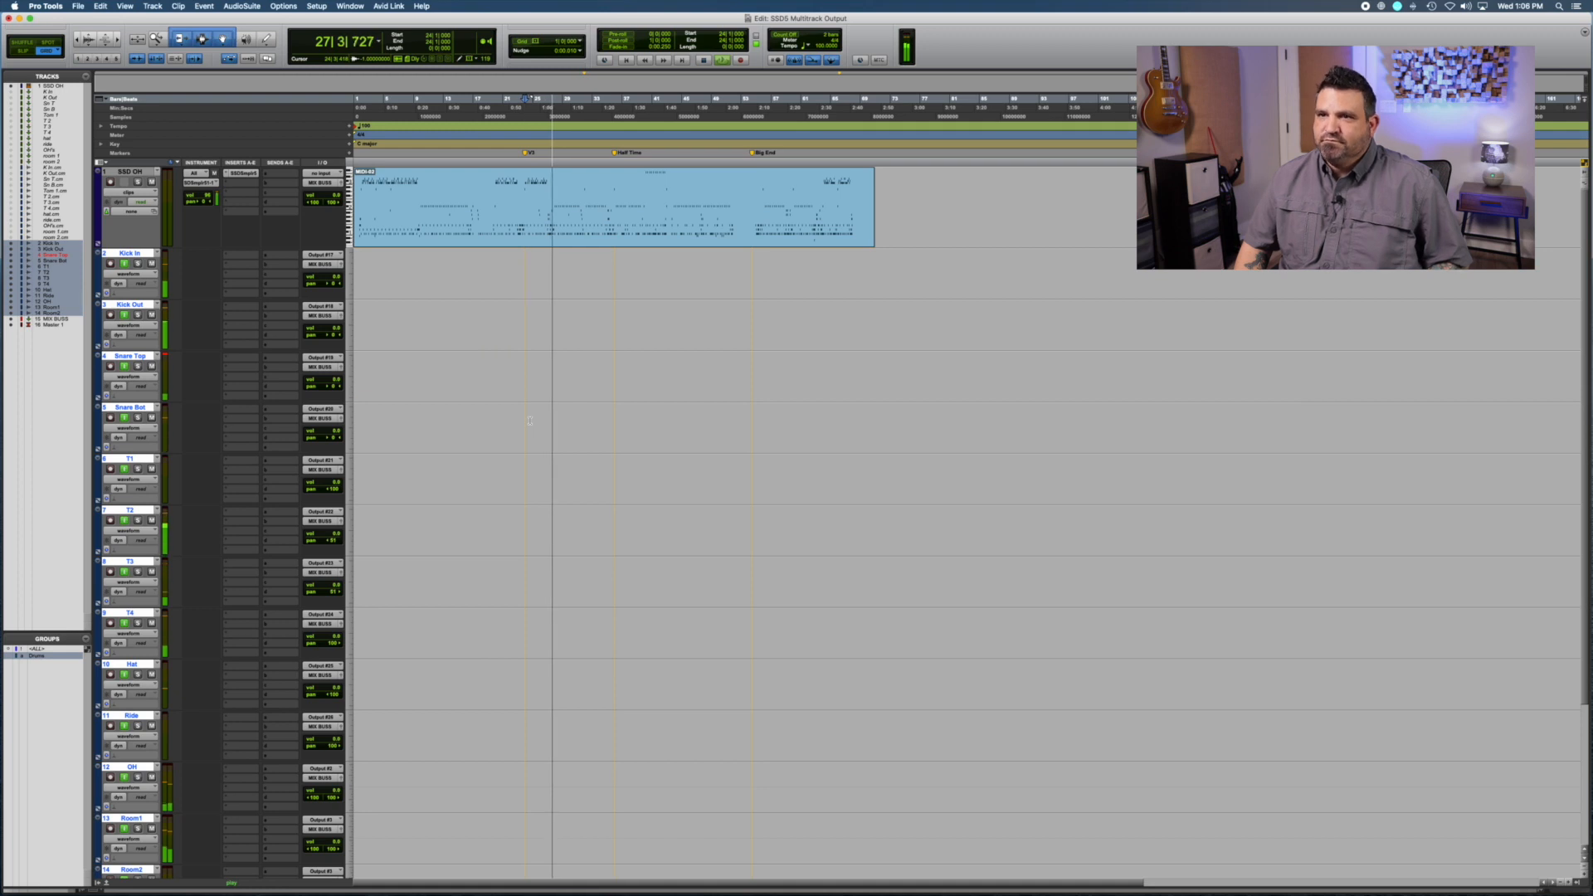
Stop playback, return to the session start, and record all record-armed drum audio tracks through the end of the SSD MIDI clip.
{"action": "key", "text": "space"}
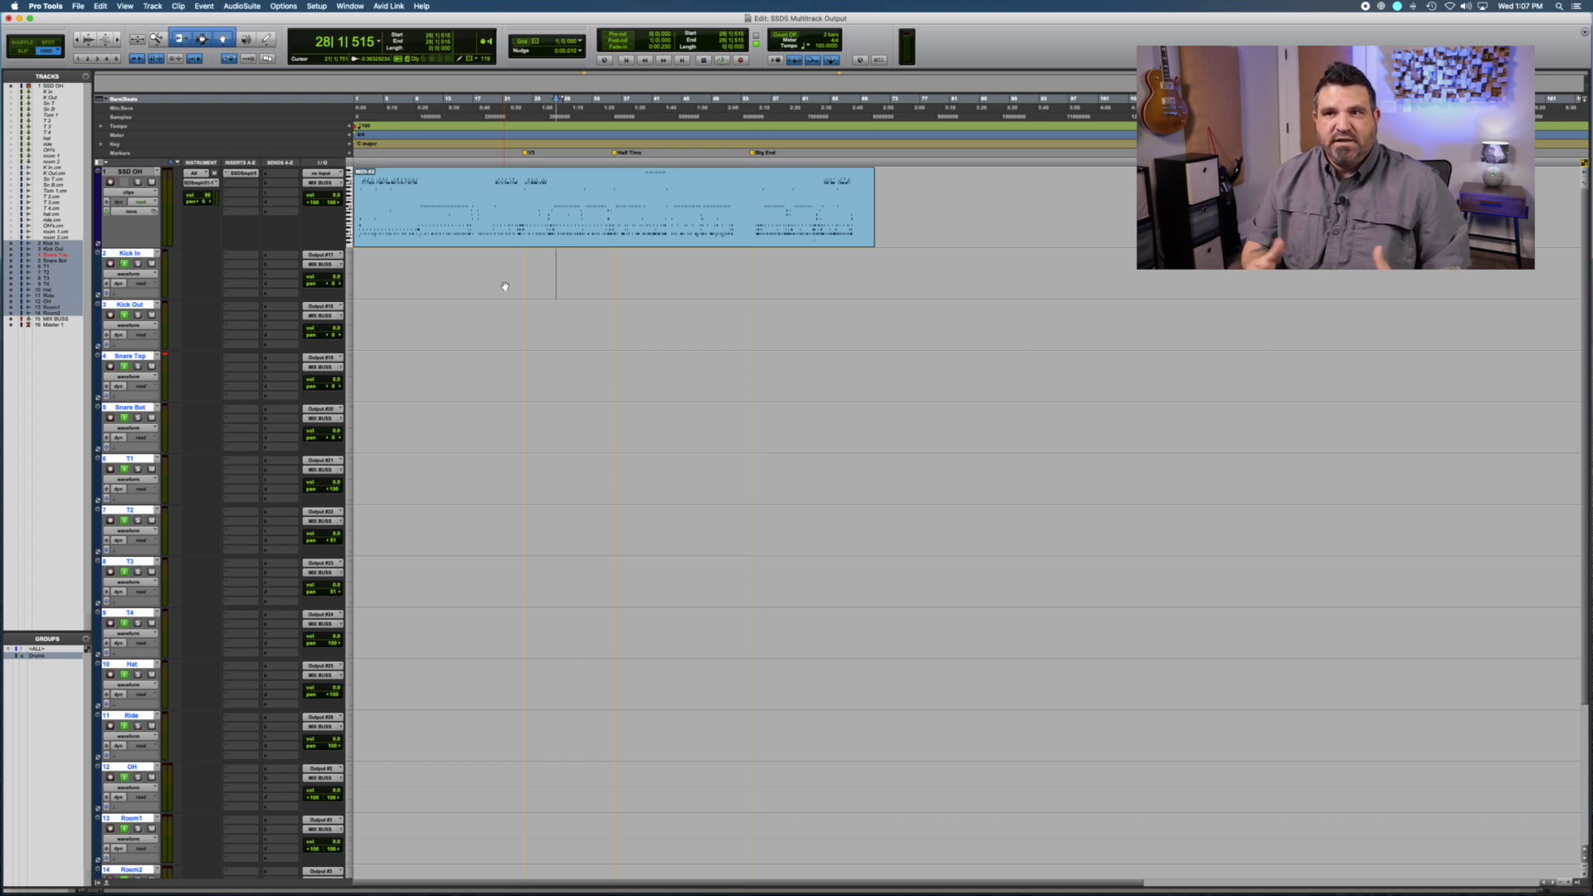
{"action": "key", "text": "Return"}
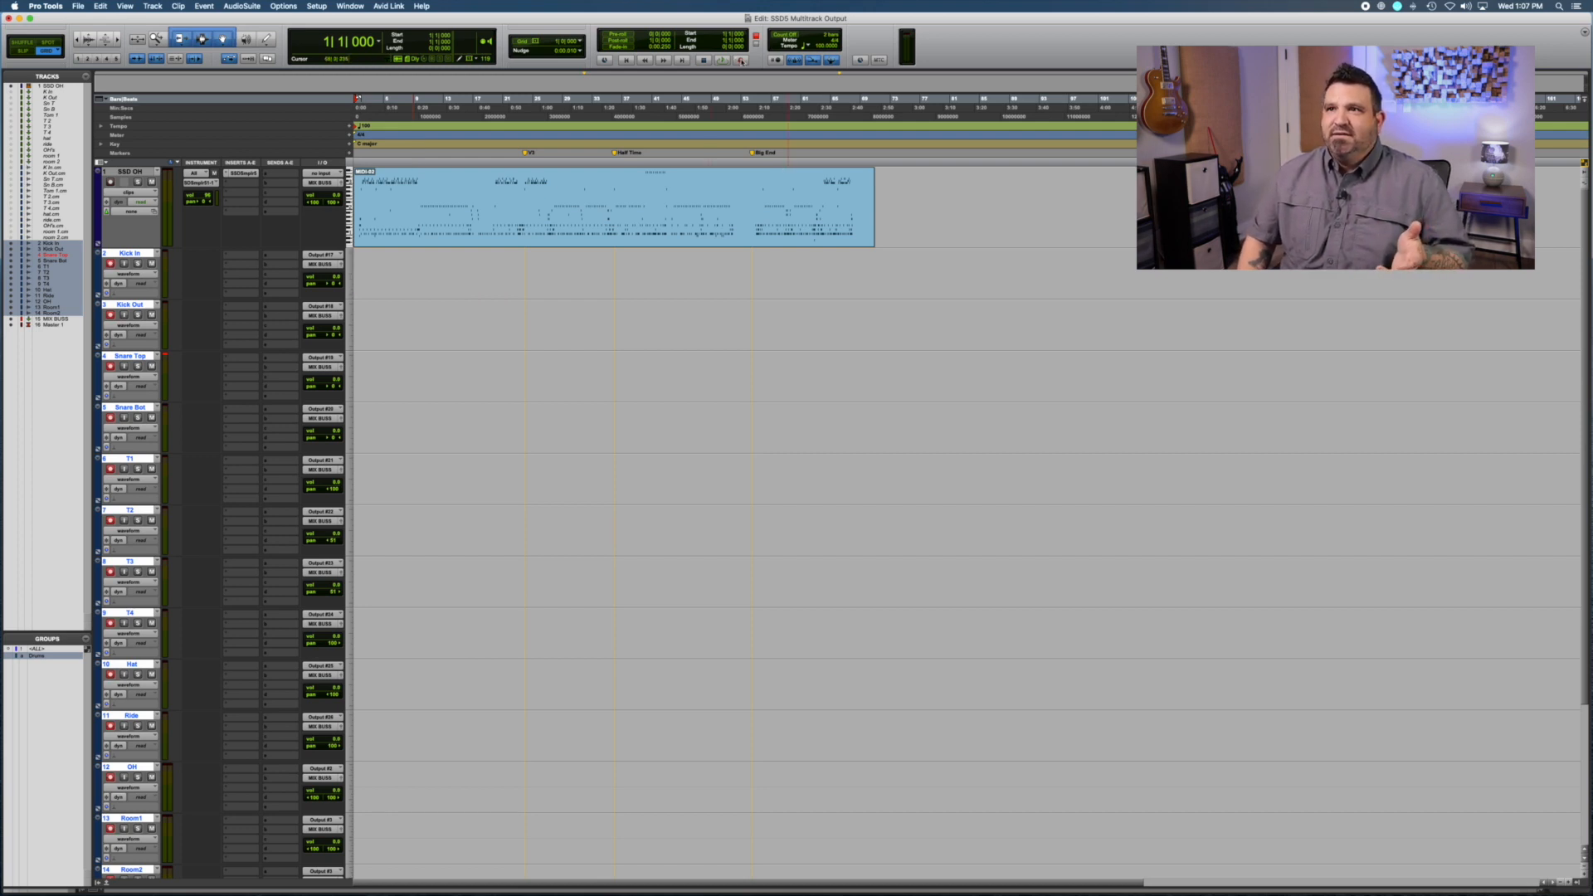
{"action": "left_click", "coordinate": [722, 61]}
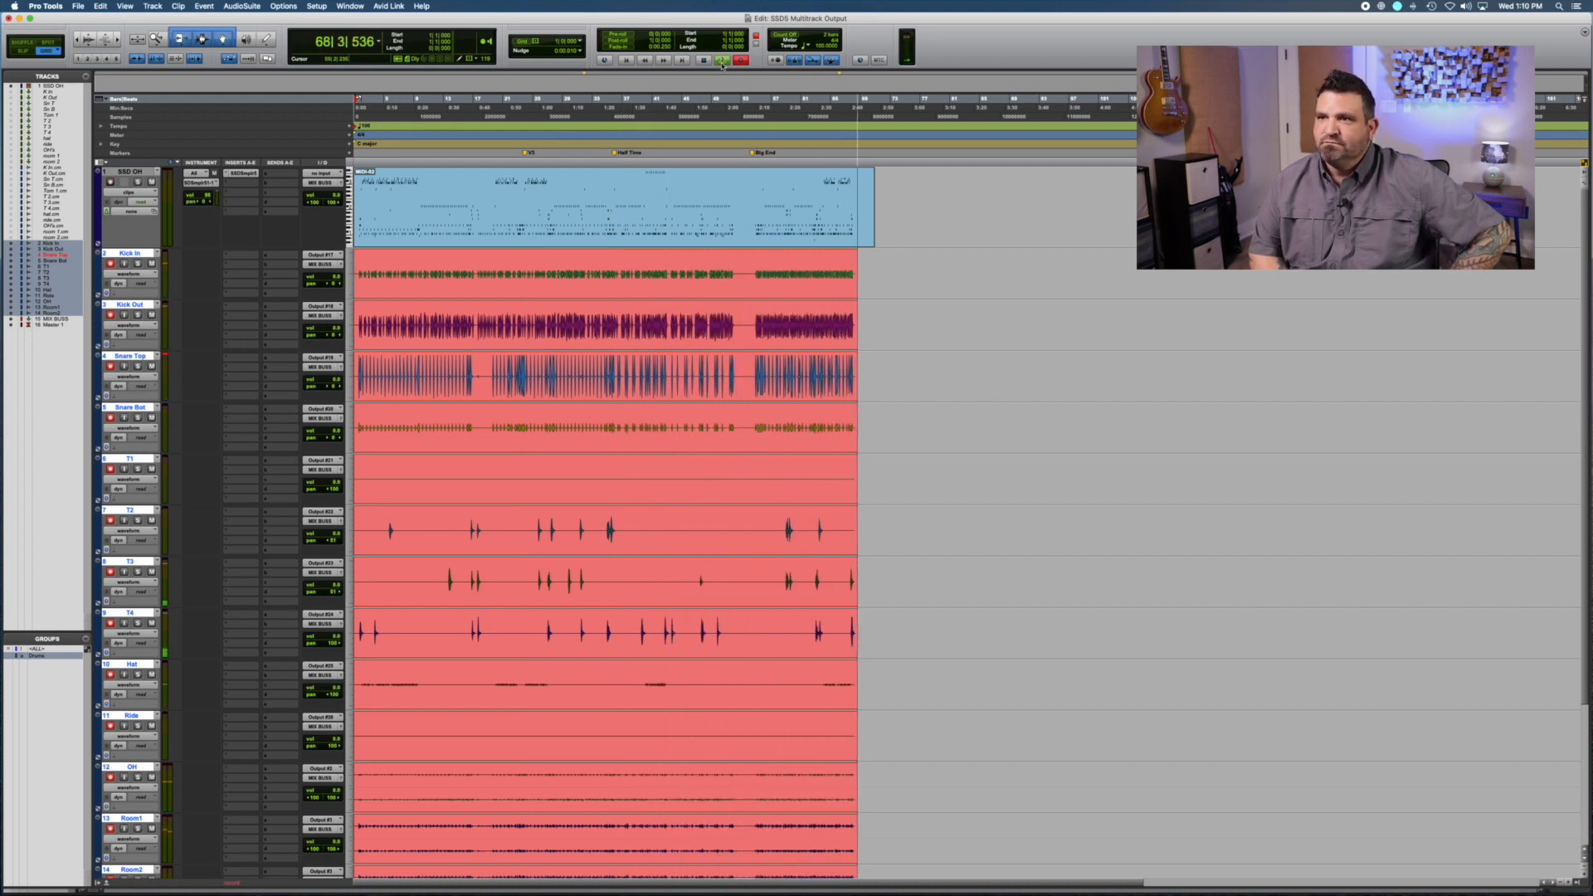
{"action": "key", "text": "space"}
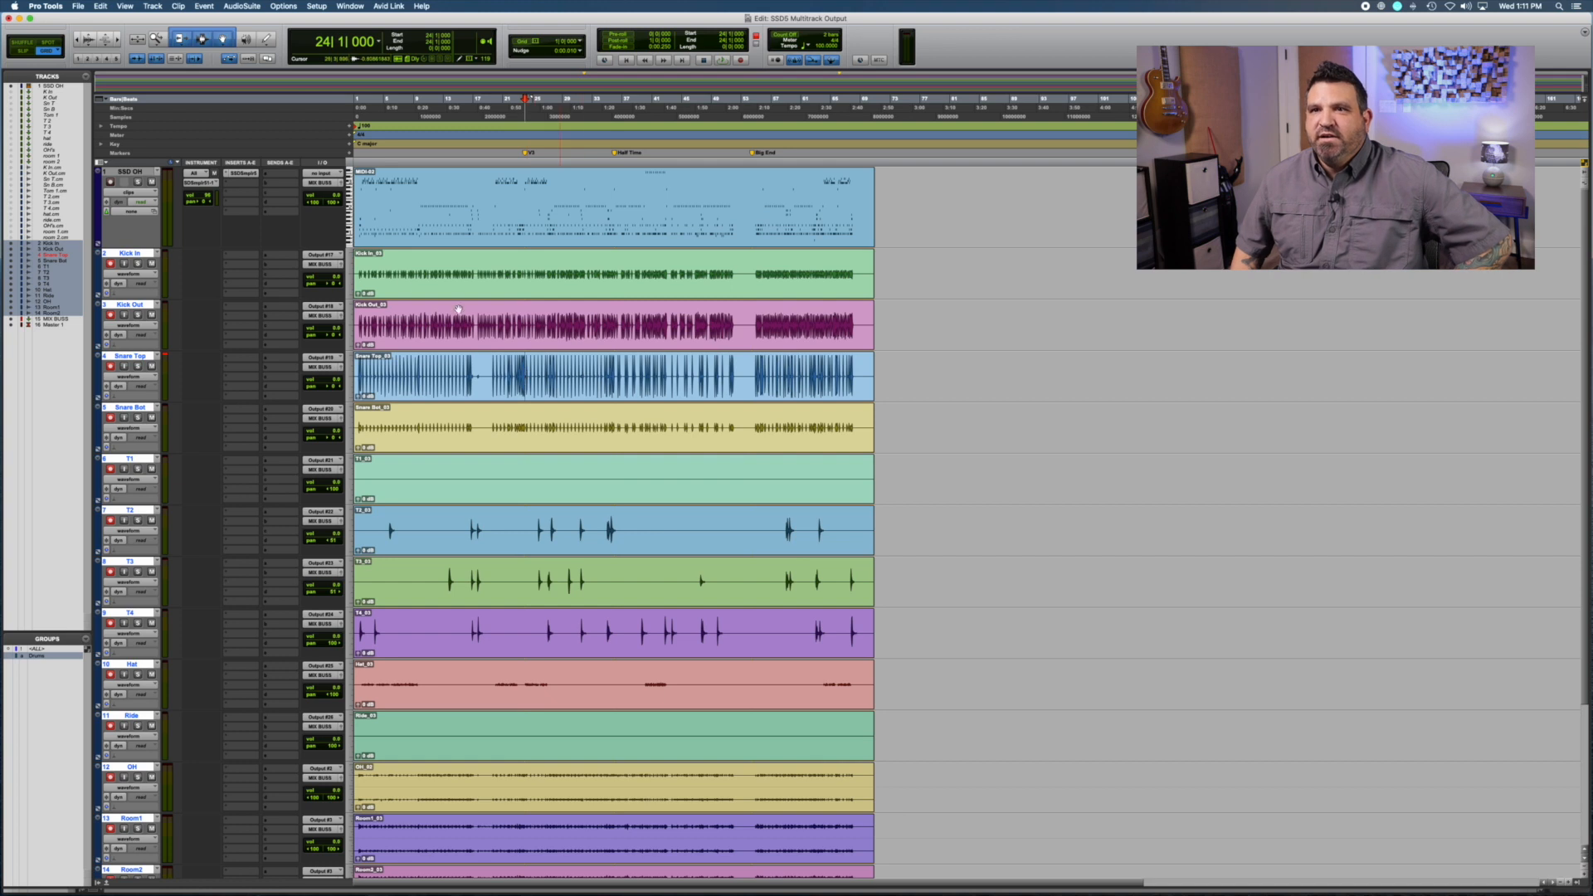
Reduce the height of the SSD instrument track and select the recorded T1 and Ride clips to inspect them.
{"action": "left_click_drag", "start_coordinate": [118, 248], "coordinate": [119, 197]}
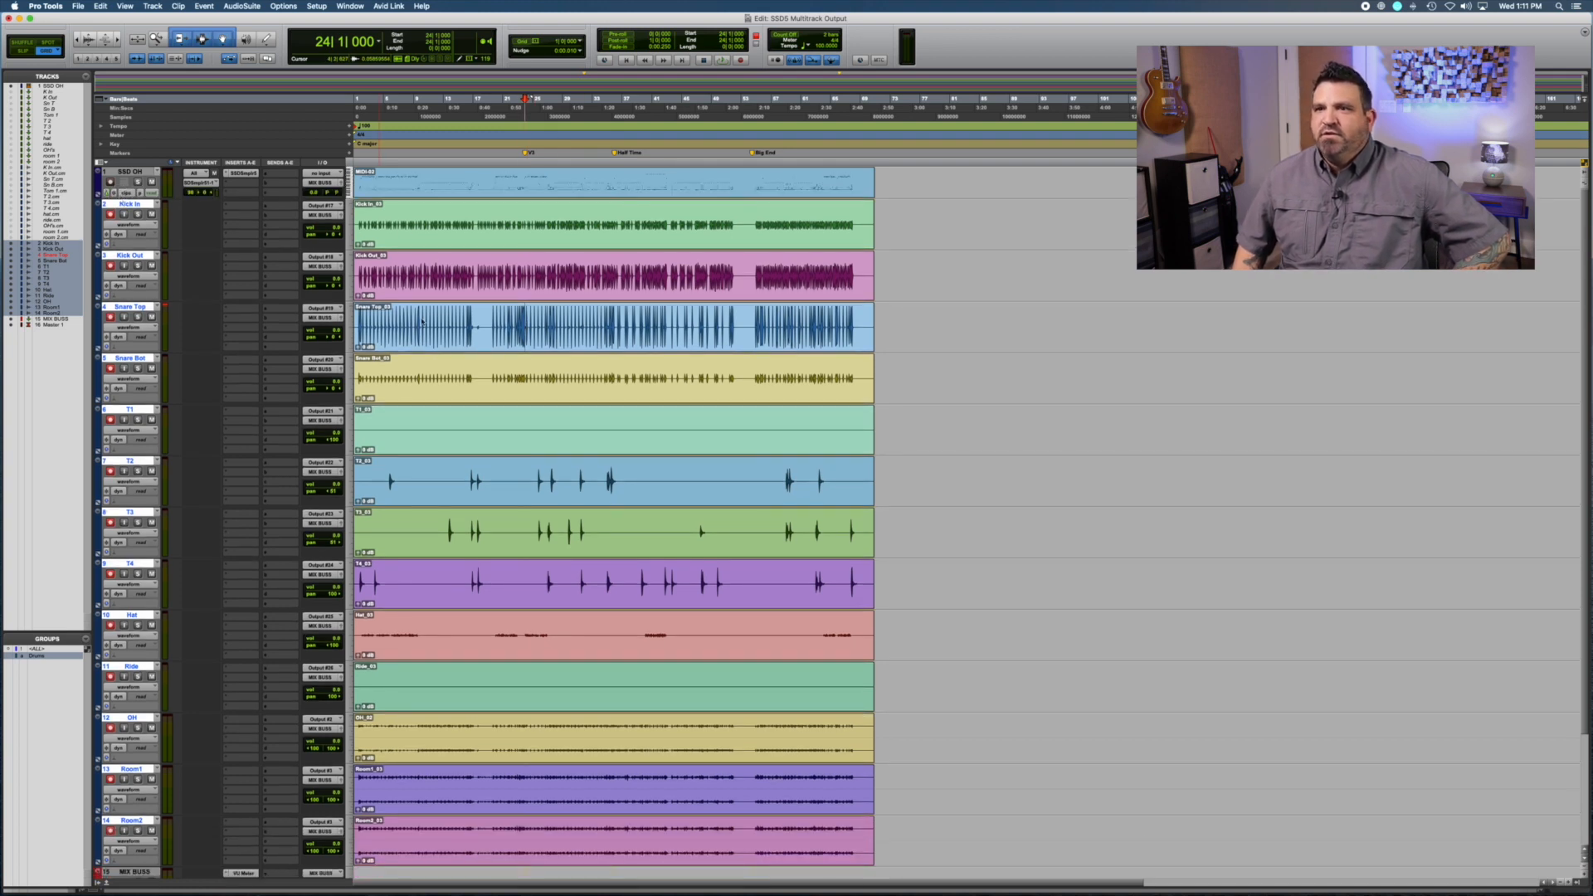
{"action": "left_click", "coordinate": [461, 439]}
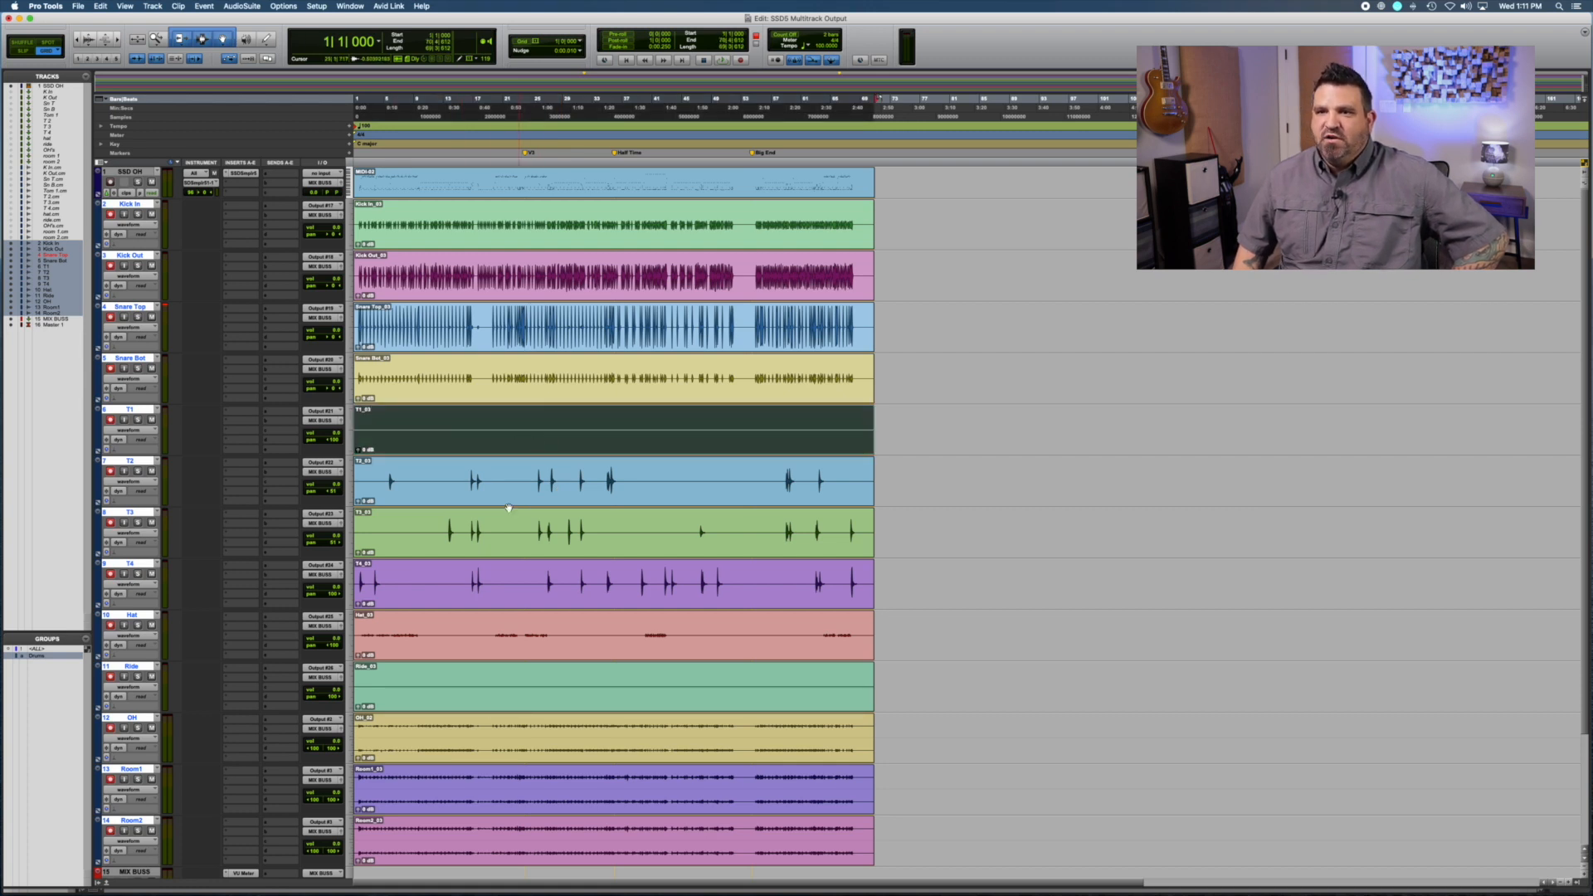
{"action": "left_click", "coordinate": [497, 699]}
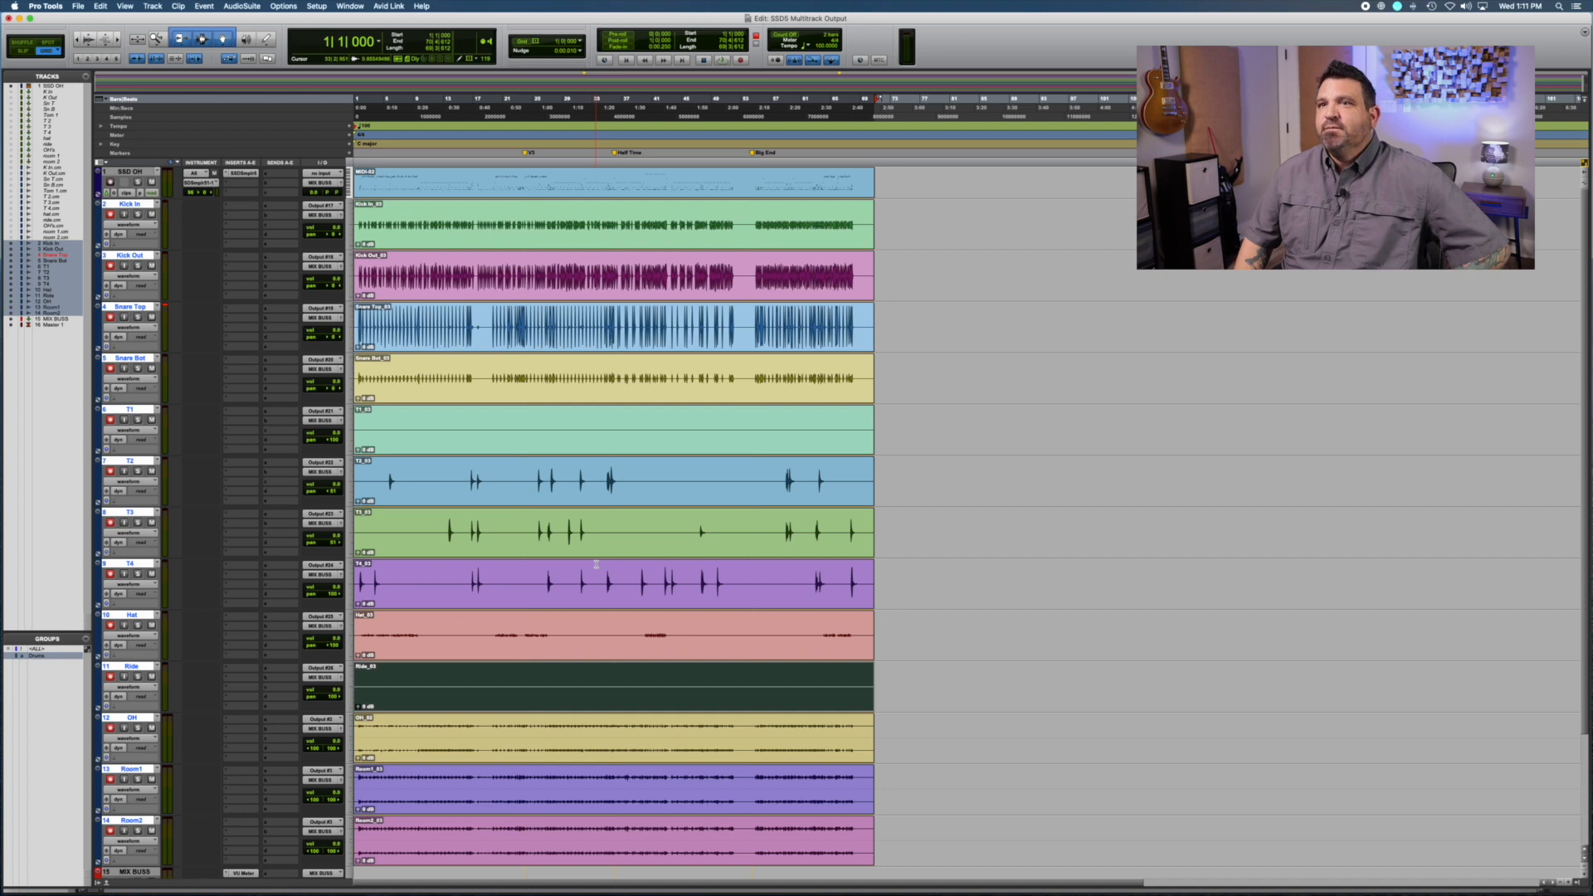
{"action": "left_click_drag", "start_coordinate": [360, 348], "coordinate": [359, 349]}
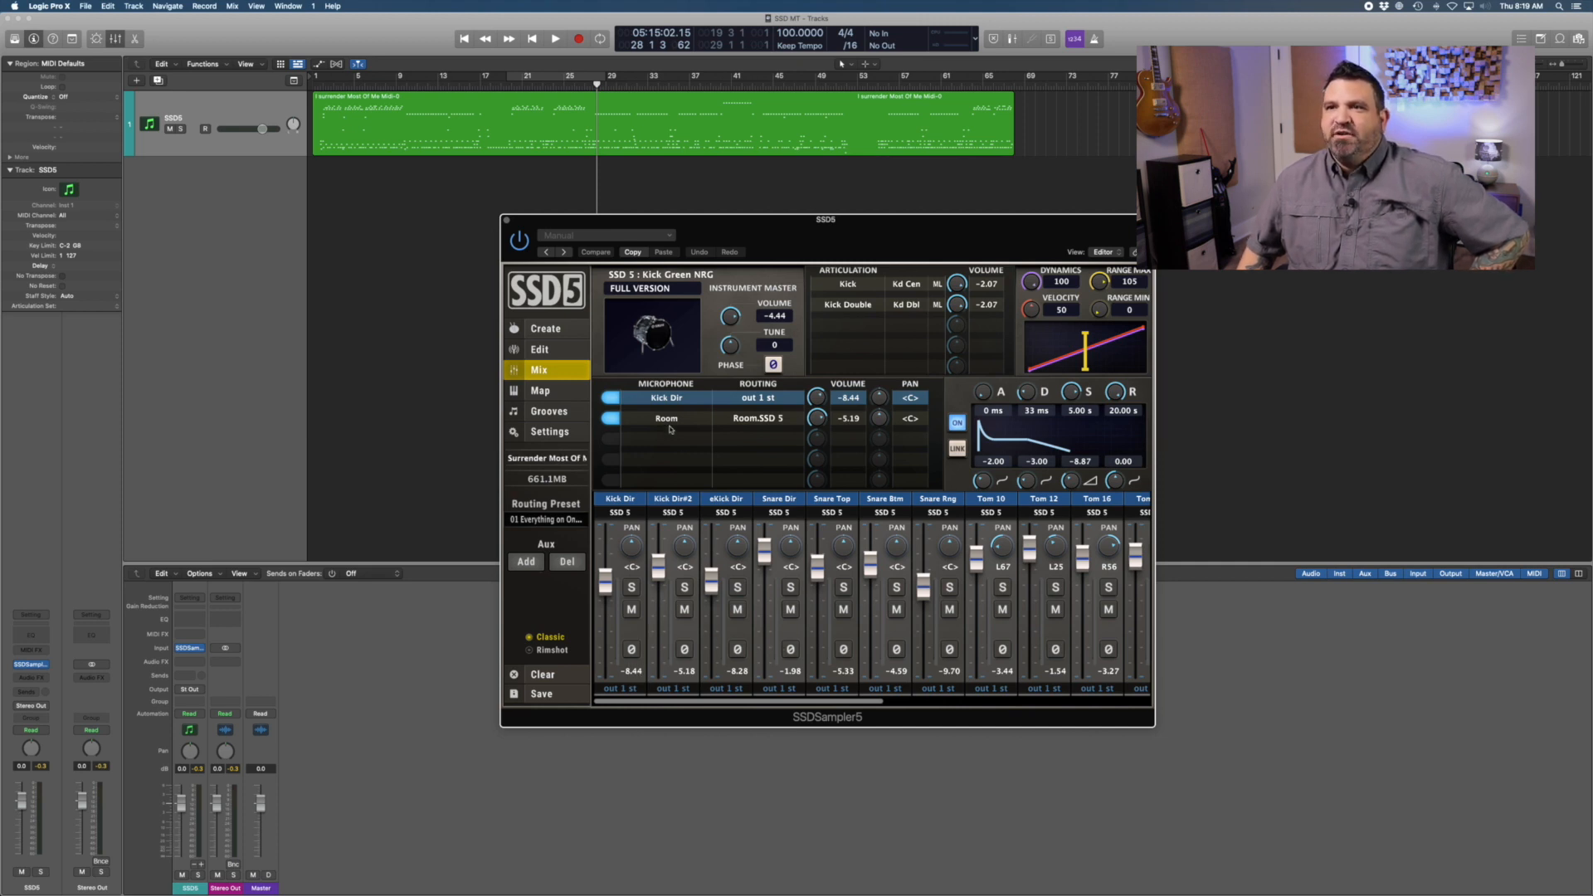
Play the SSD5 drum track from bar 24 to hear it, stop playback, and close the sampler window.
{"action": "left_click", "coordinate": [555, 85]}
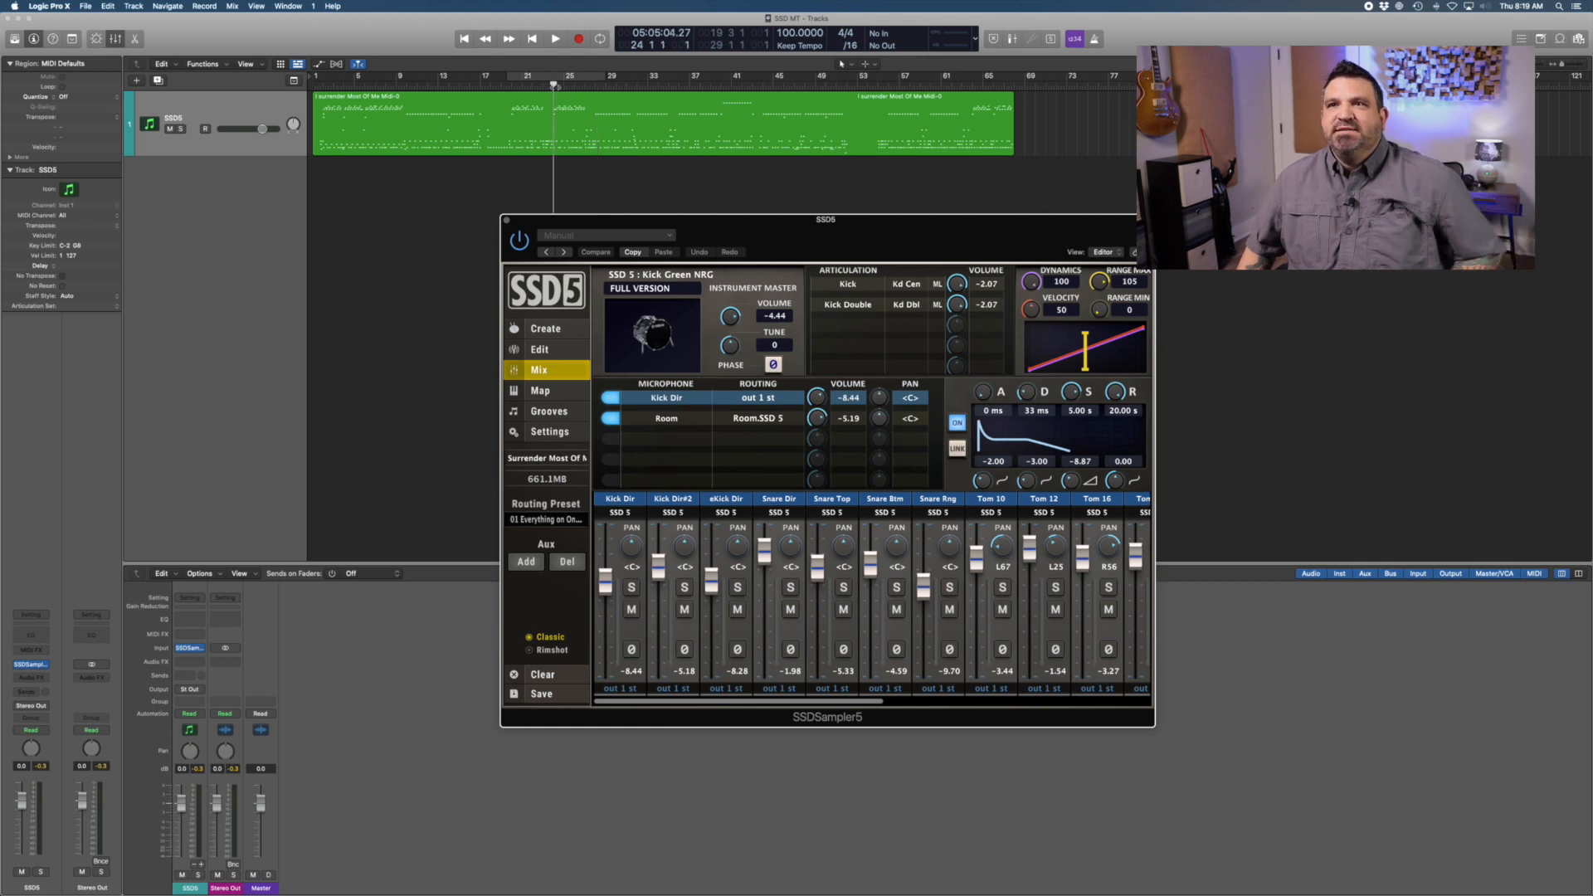
{"action": "key", "text": "space"}
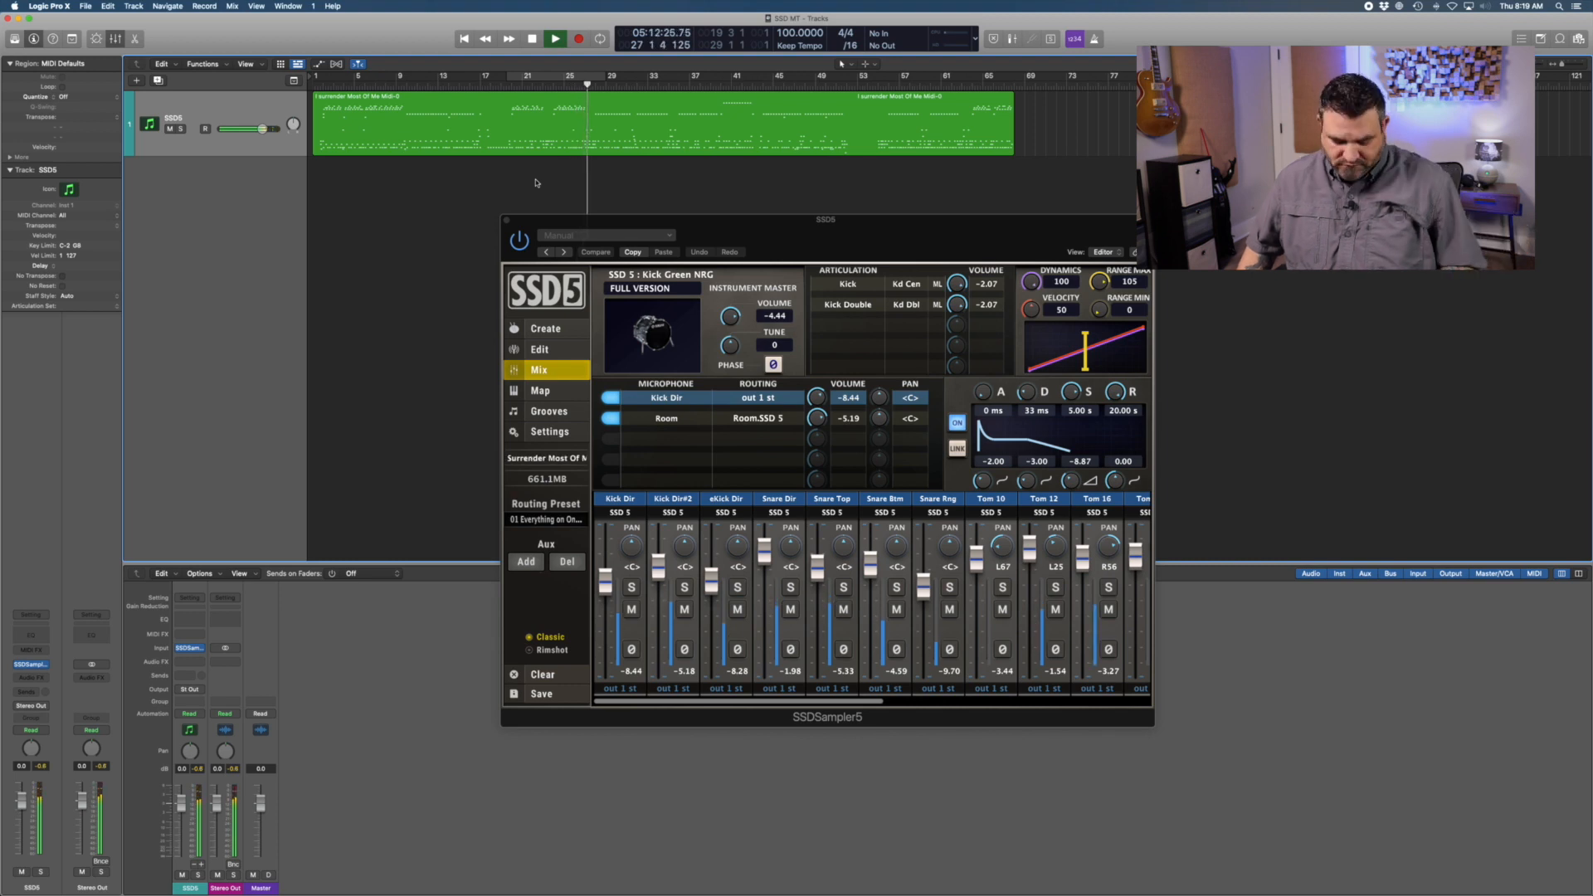
{"action": "key", "text": "space"}
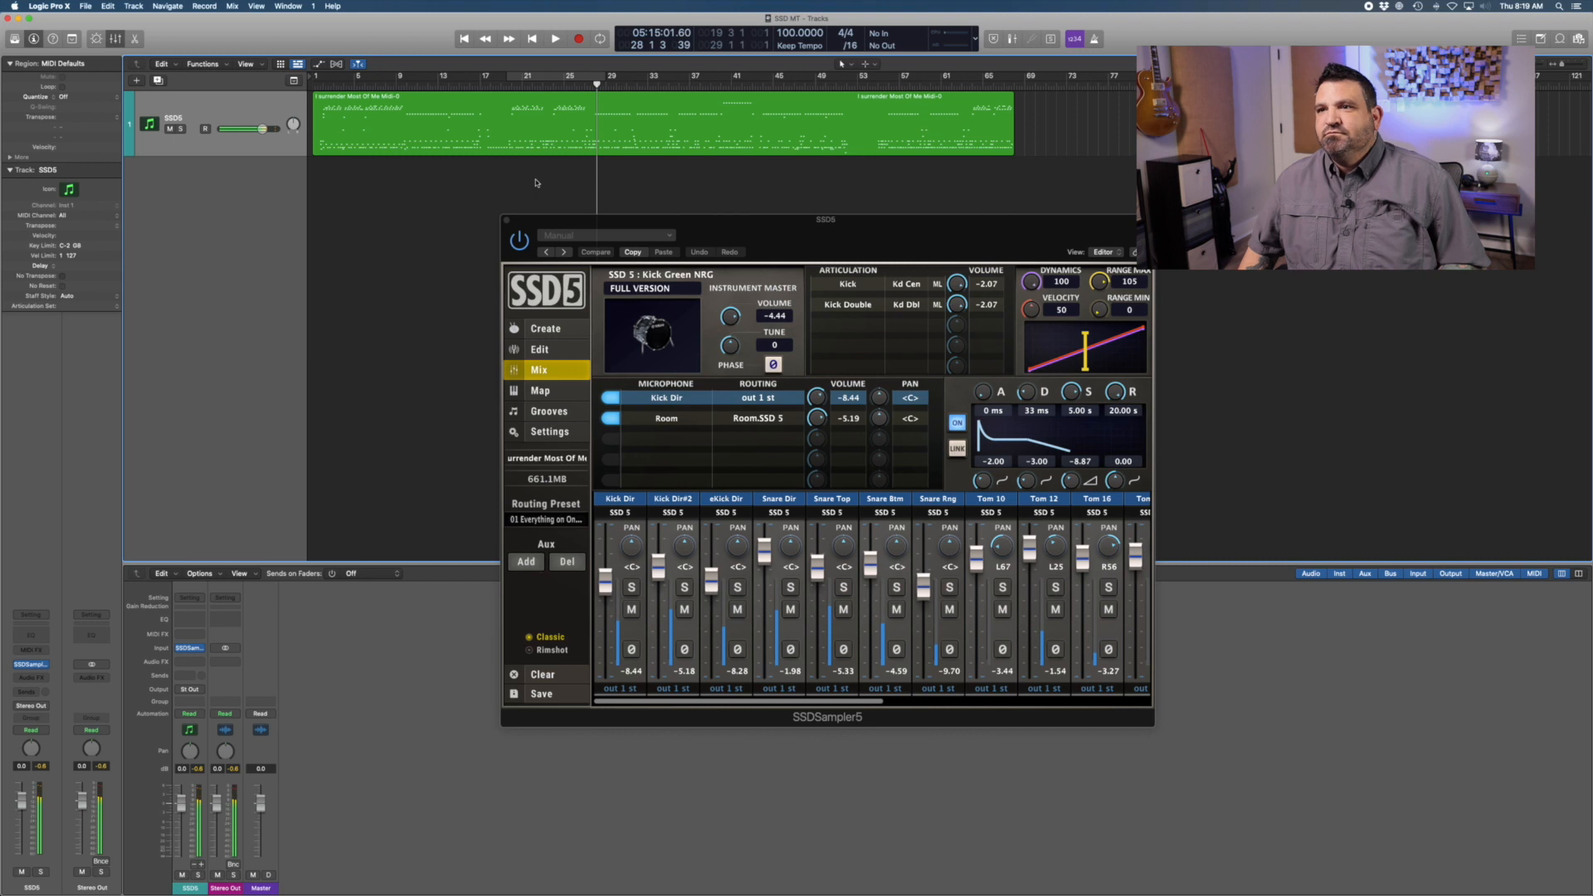
{"action": "left_click", "coordinate": [507, 222]}
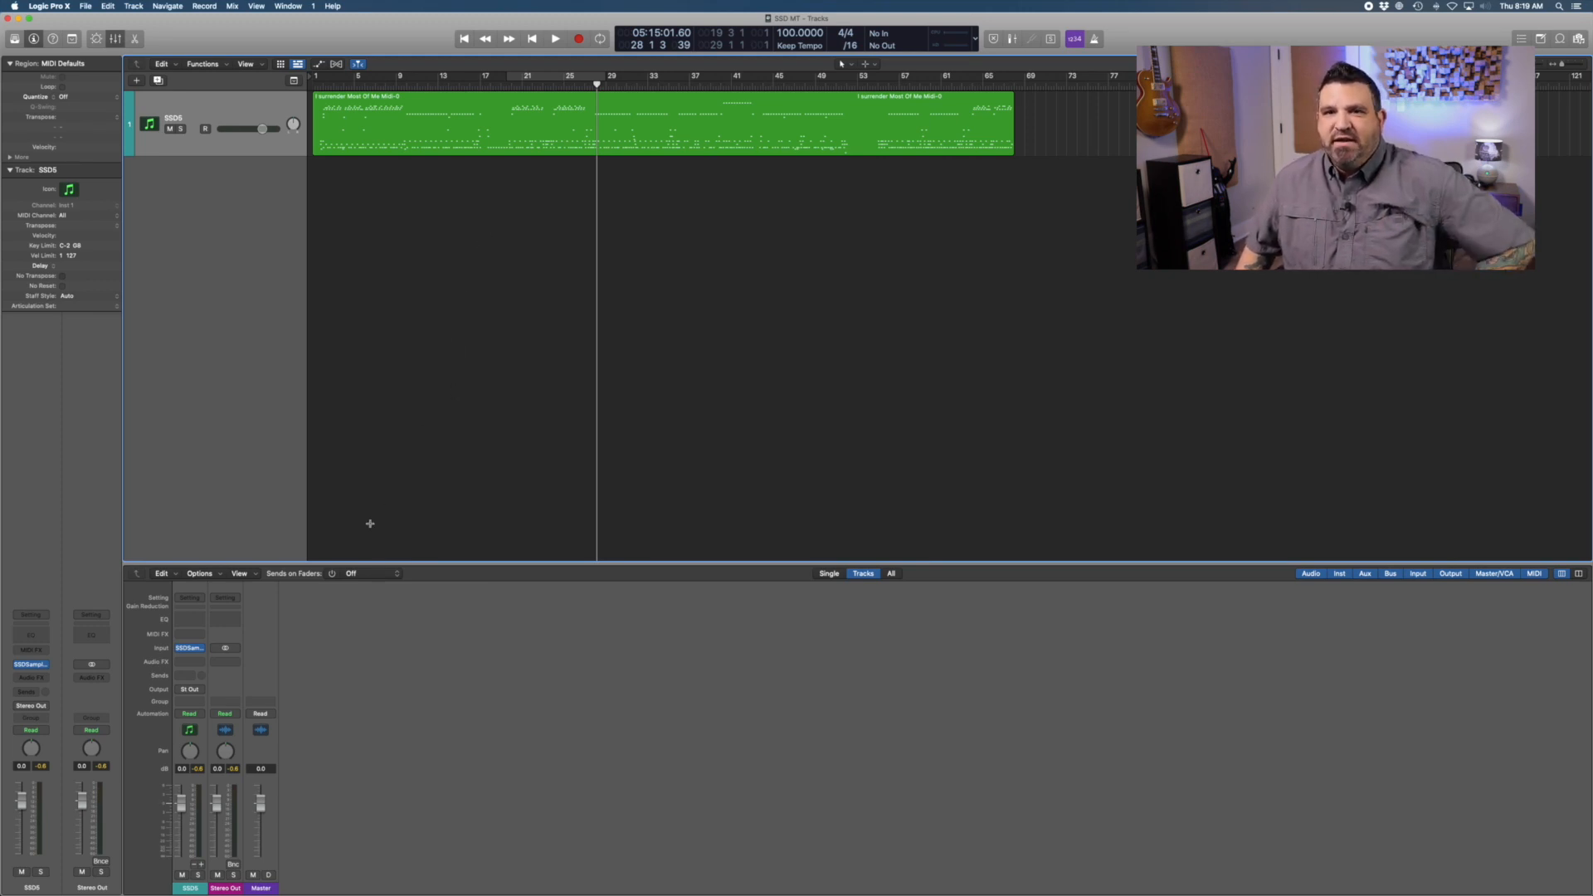
Check the output configurations available for the Steven Slate SSDSampler5 instrument on the SSD5 channel, including Multi-Output (16xStereo).
{"action": "mouse_move", "coordinate": [203, 653]}
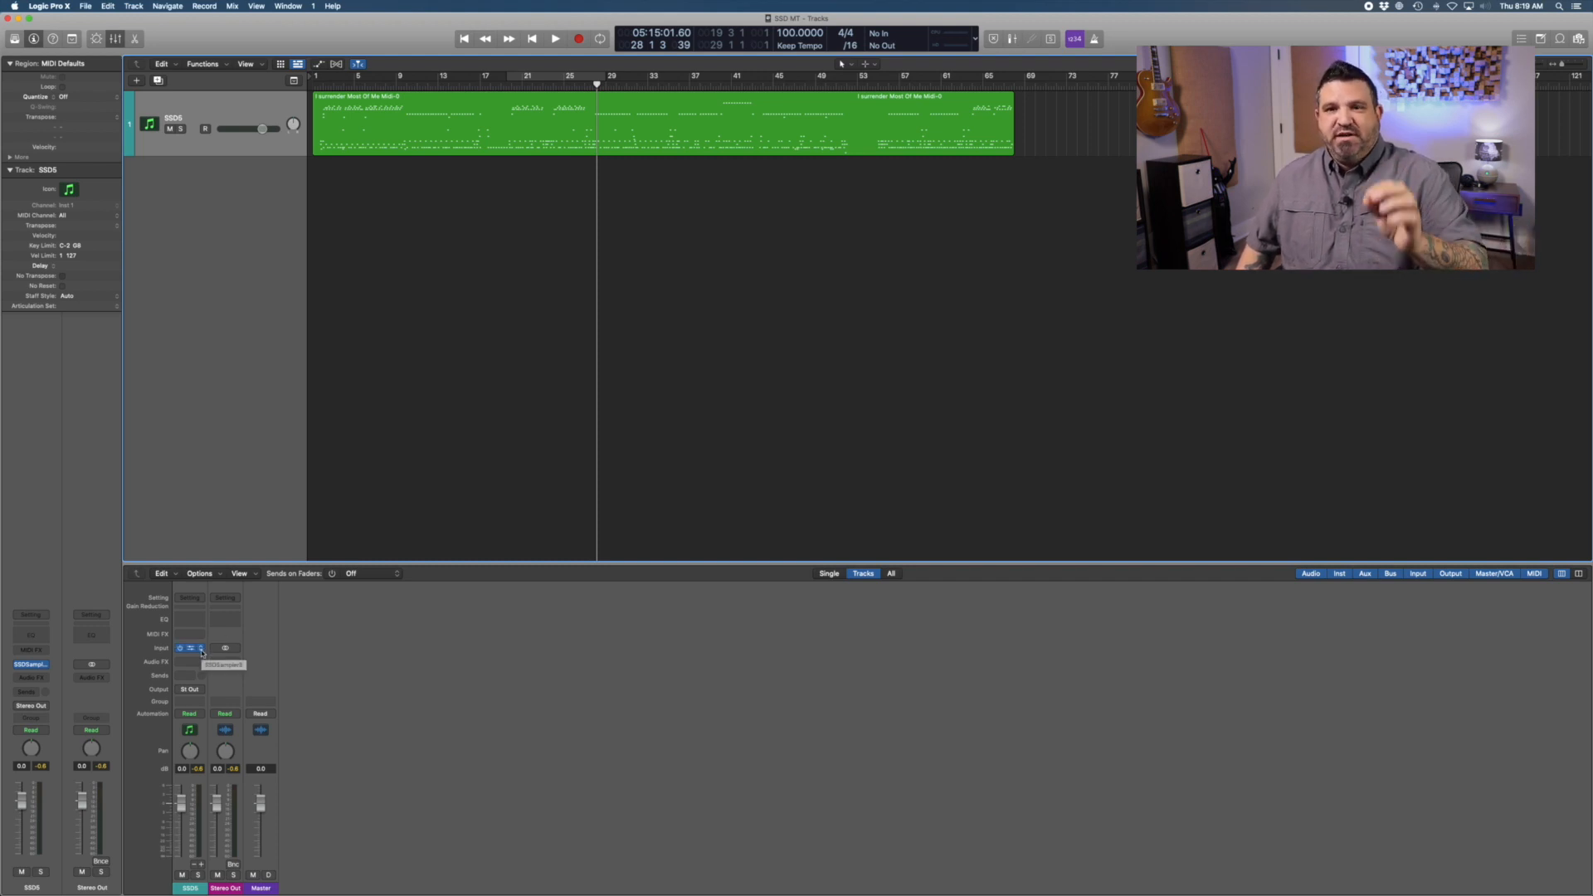
{"action": "left_click", "coordinate": [202, 653]}
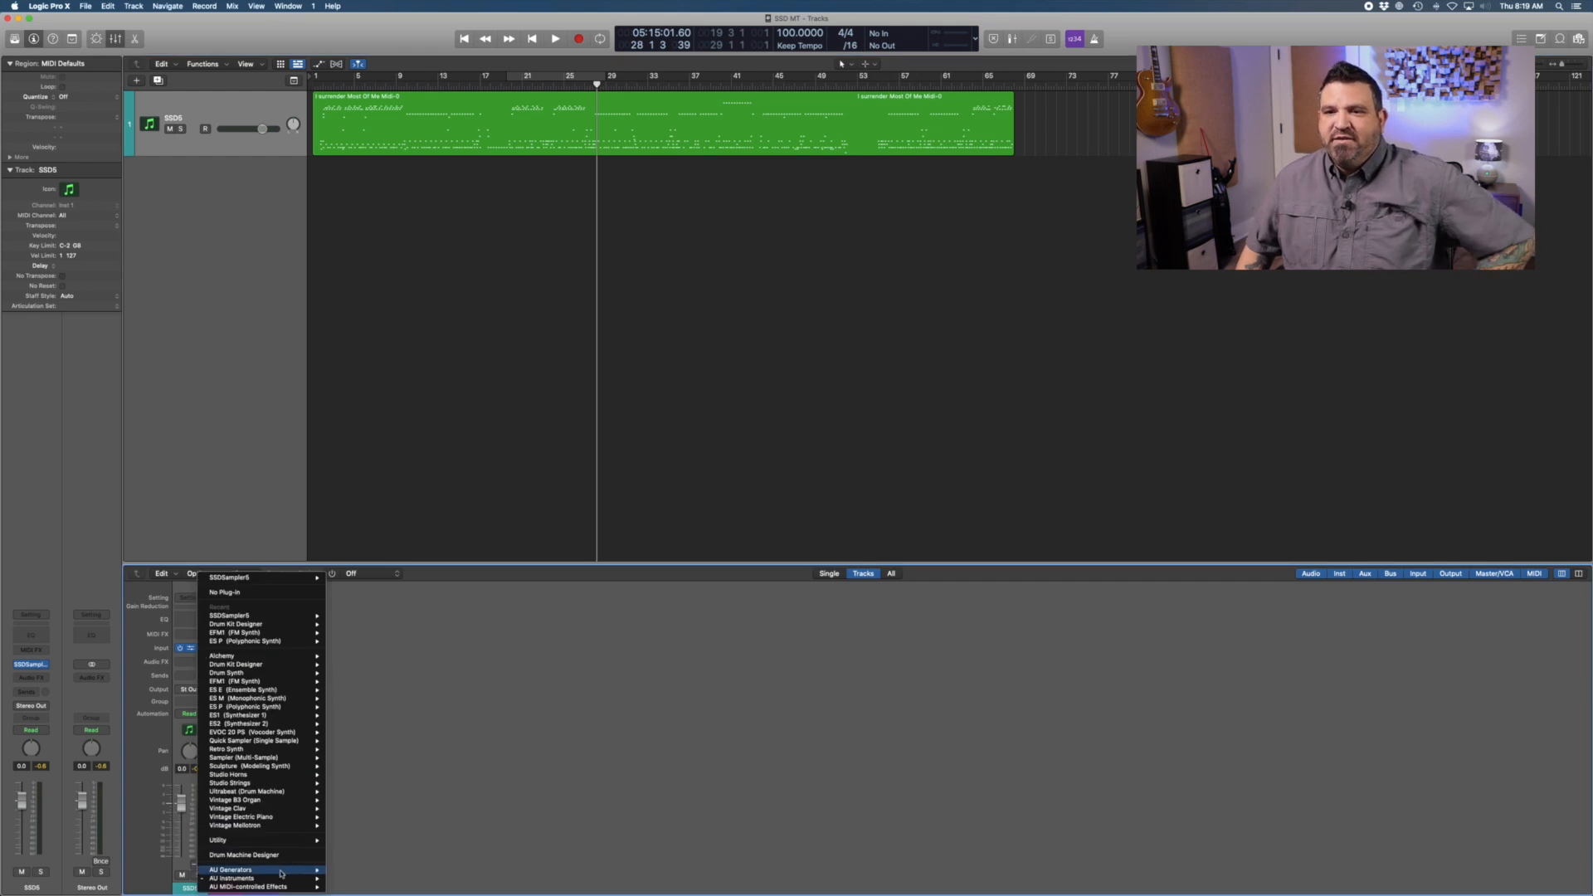
{"action": "mouse_move", "coordinate": [279, 879]}
{"action": "mouse_move", "coordinate": [373, 861]}
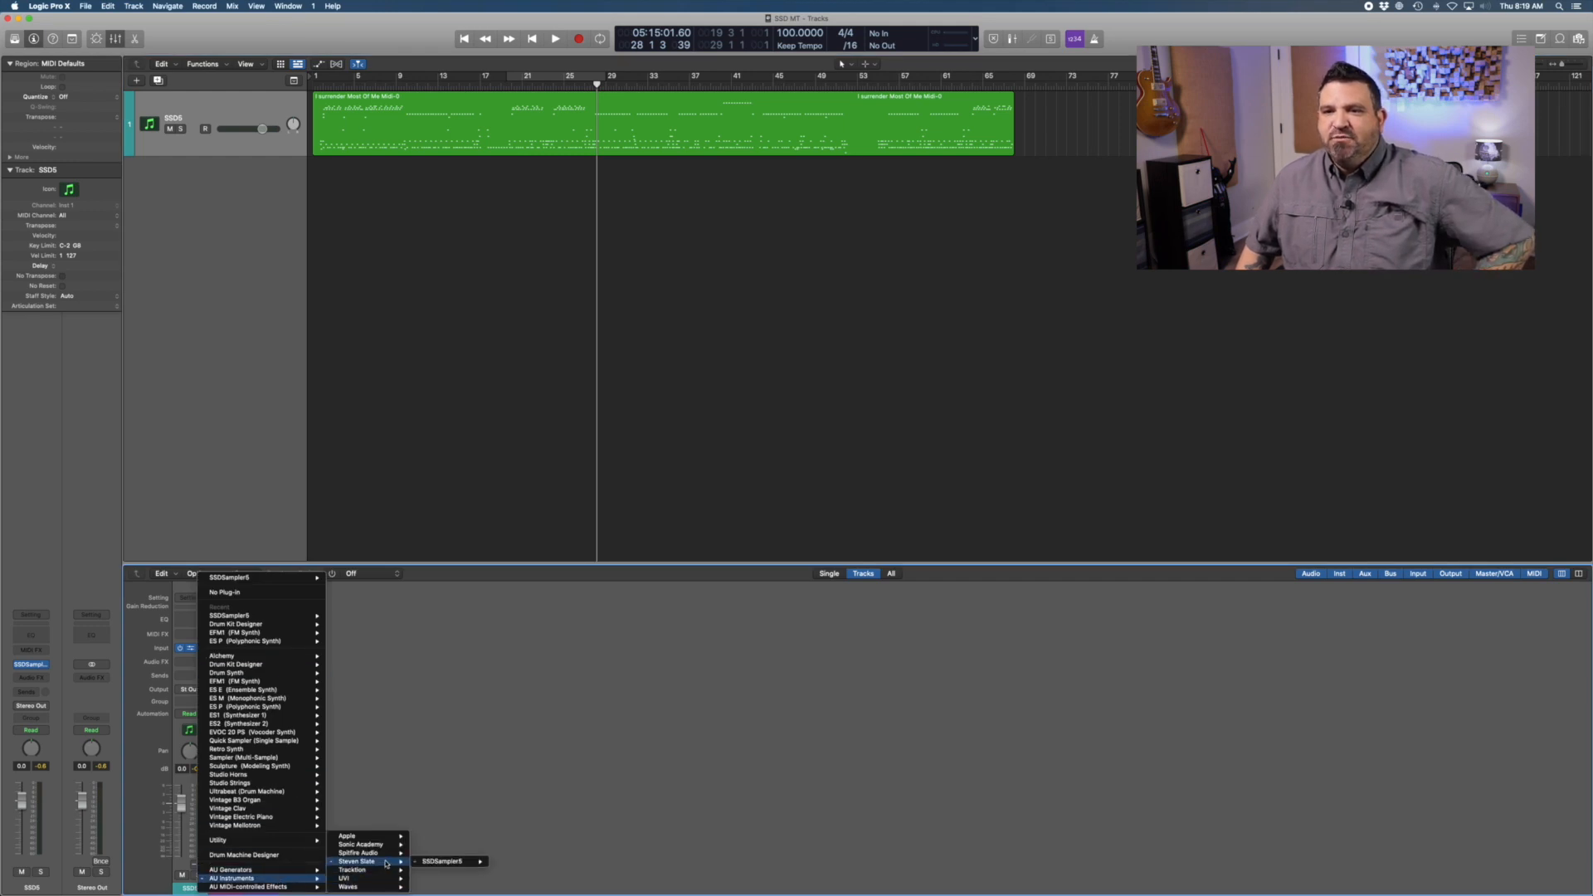
{"action": "mouse_move", "coordinate": [449, 863]}
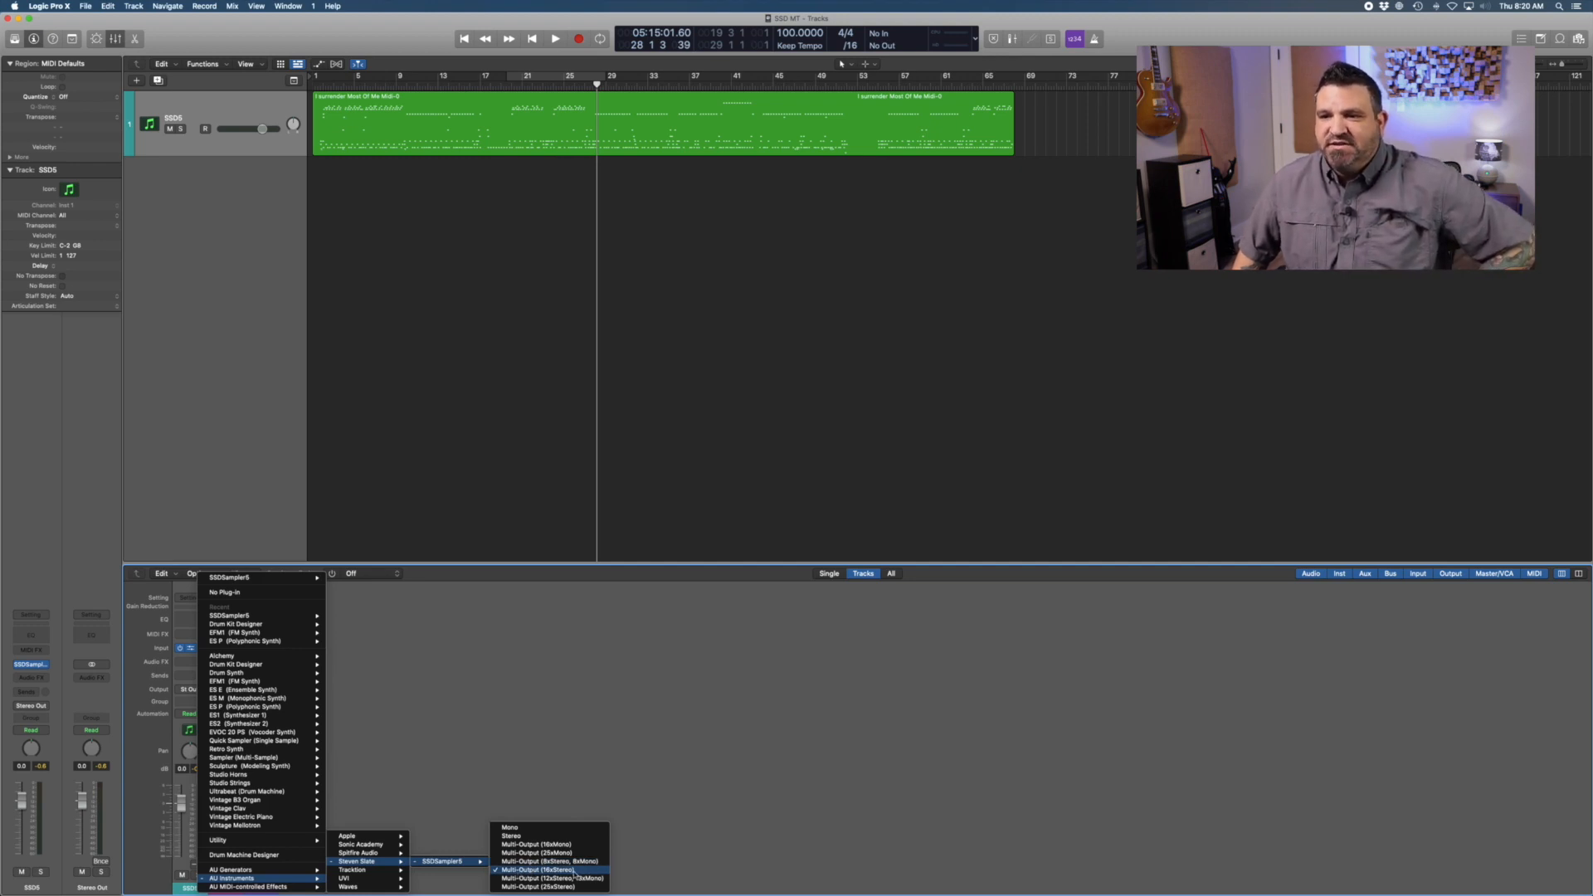
{"action": "left_click", "coordinate": [560, 775]}
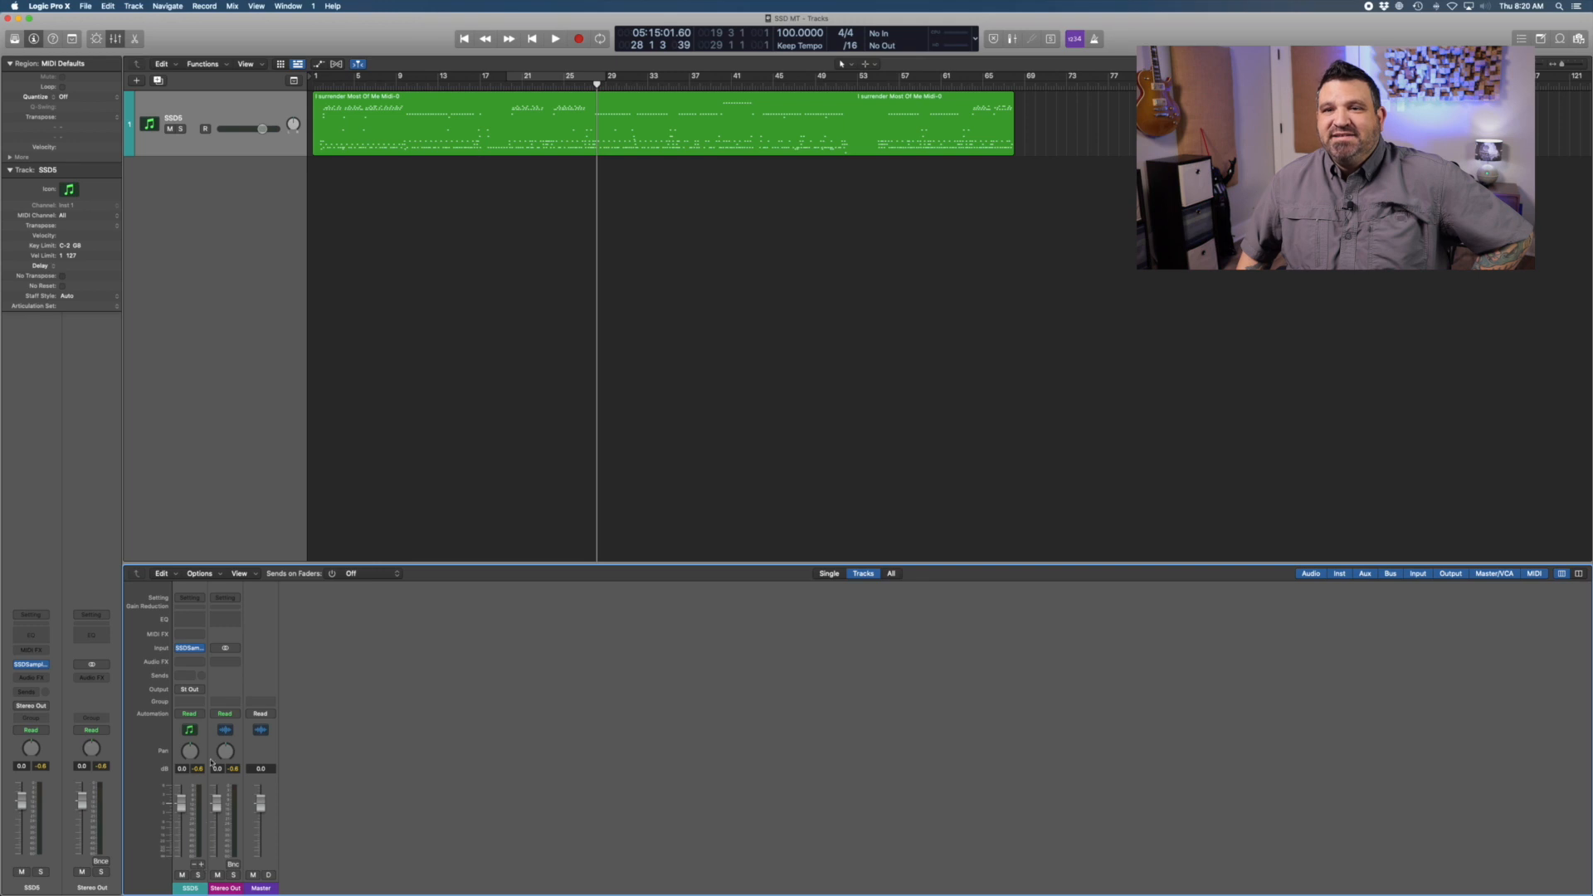
Reopen the SSD5 sampler, route Kick Dir and Kick Dir#2 to out 2 st, and load the Logic Basic MT routing preset.
{"action": "mouse_move", "coordinate": [192, 653]}
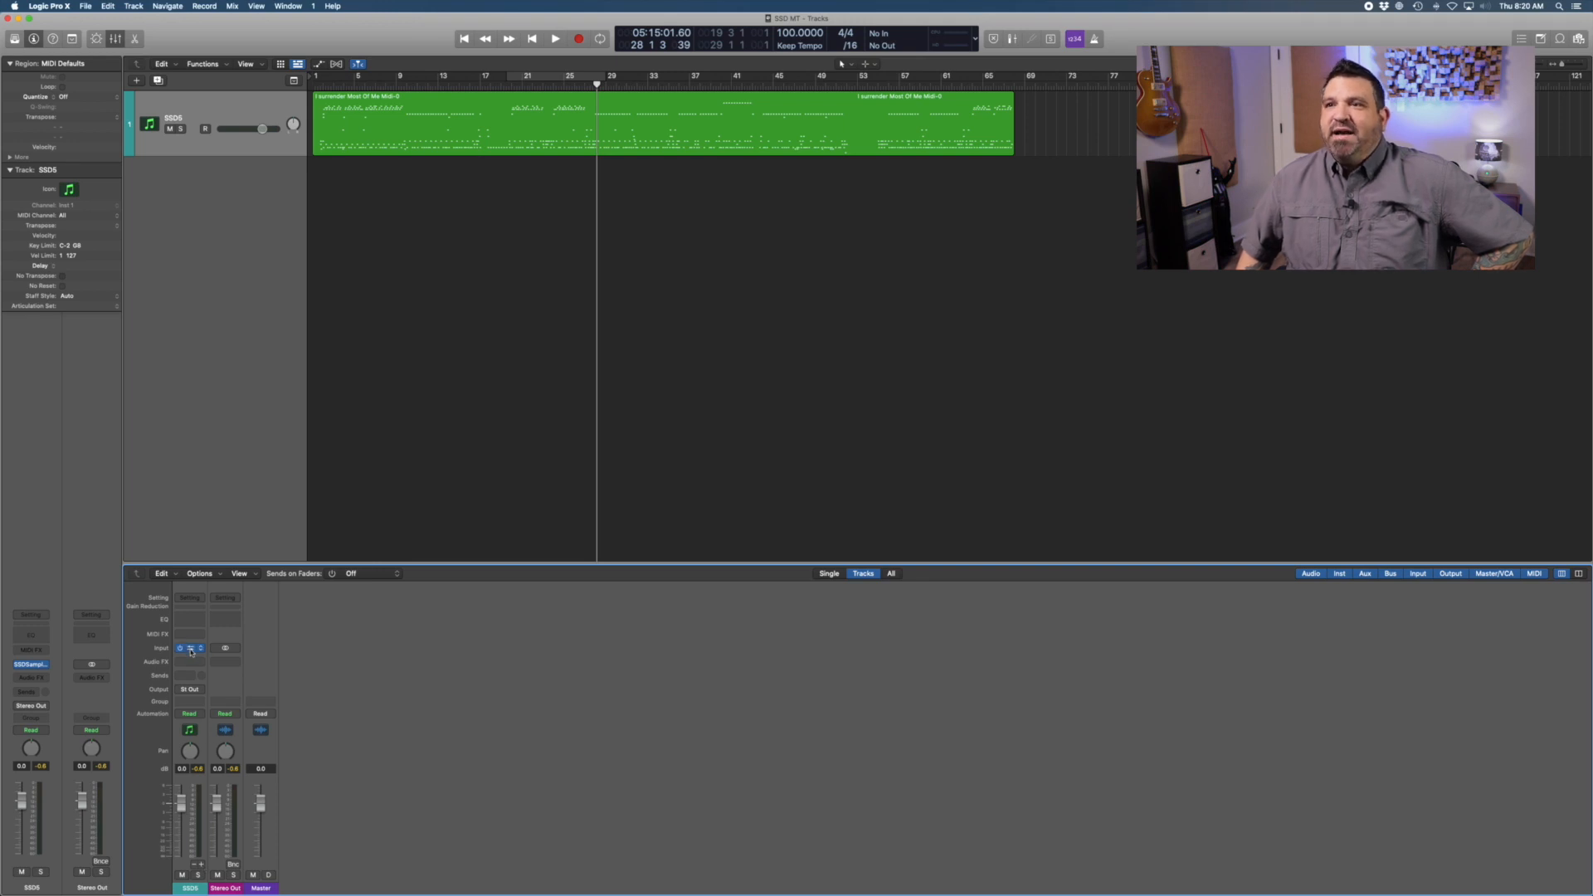
{"action": "left_click", "coordinate": [192, 652]}
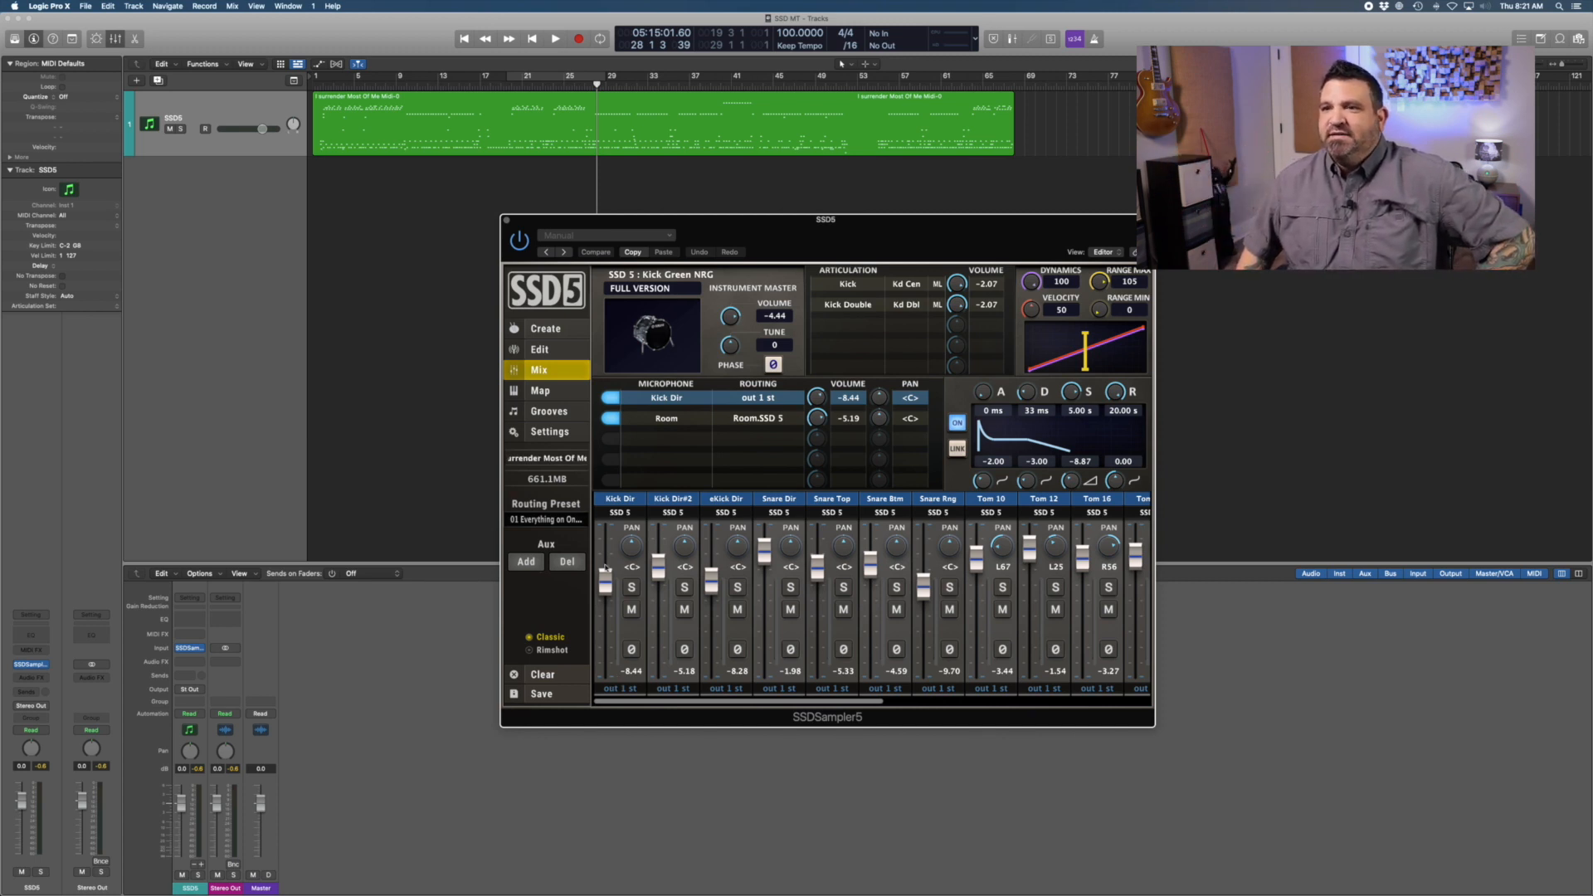
{"action": "left_click", "coordinate": [624, 689]}
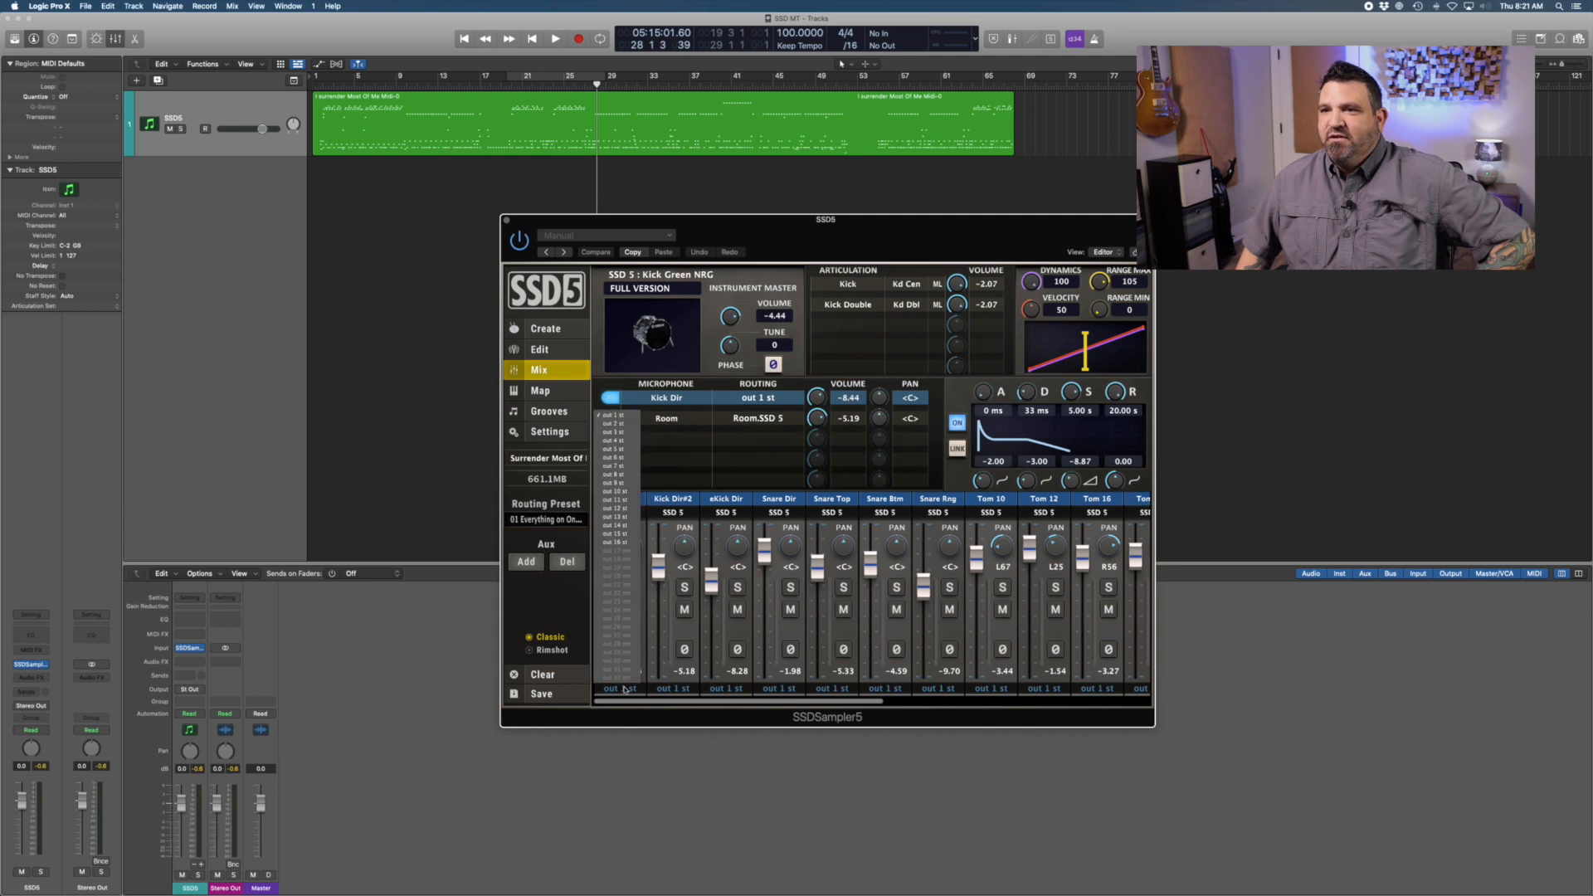
{"action": "left_click", "coordinate": [629, 424]}
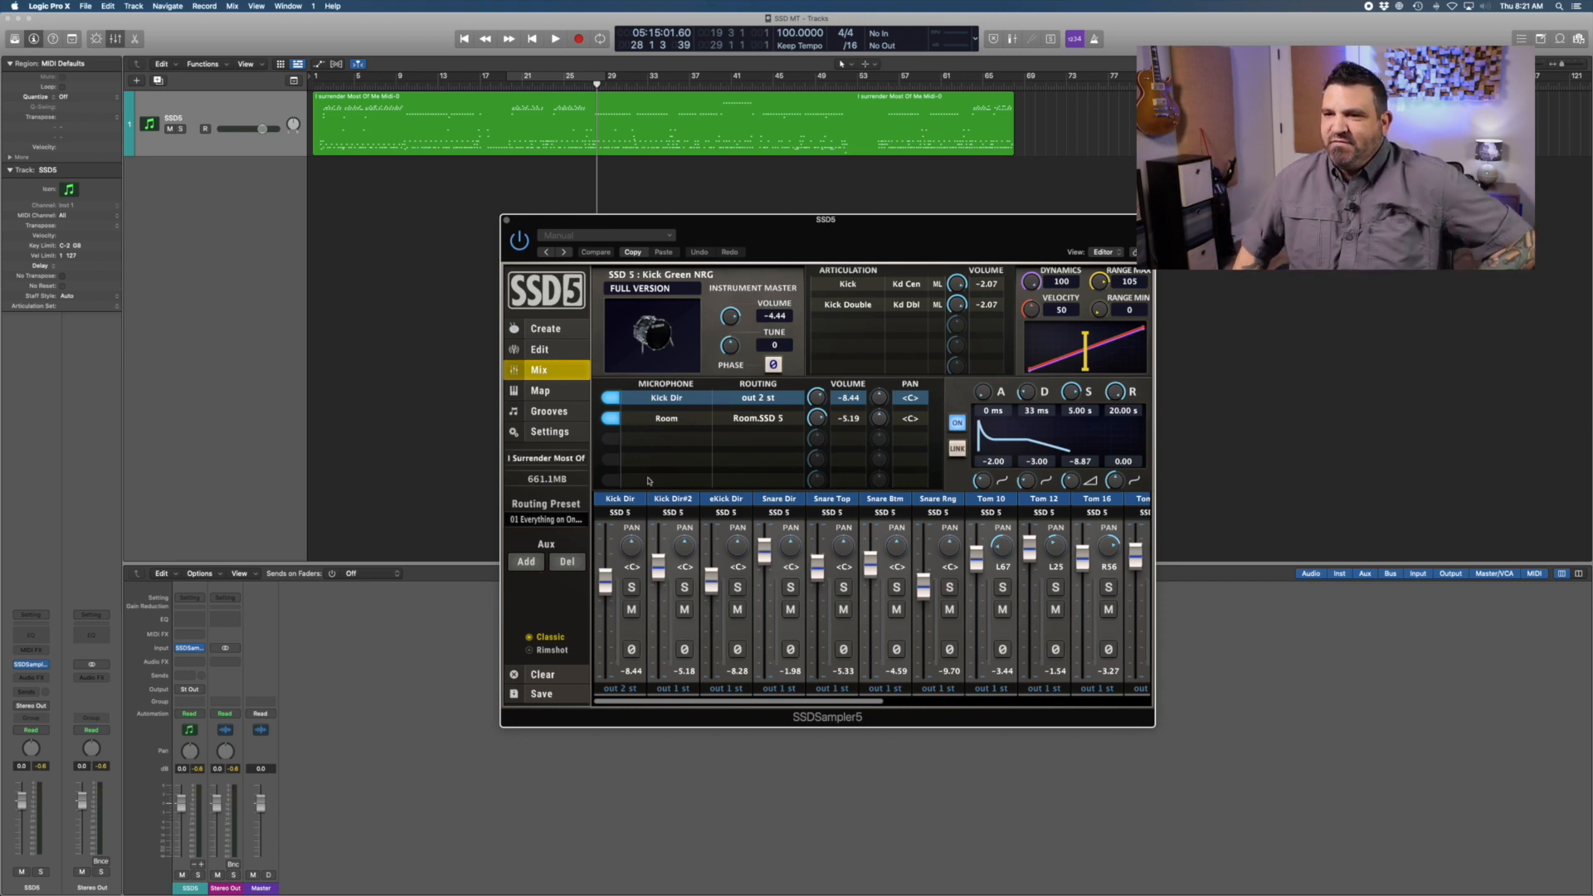
{"action": "left_click", "coordinate": [675, 688]}
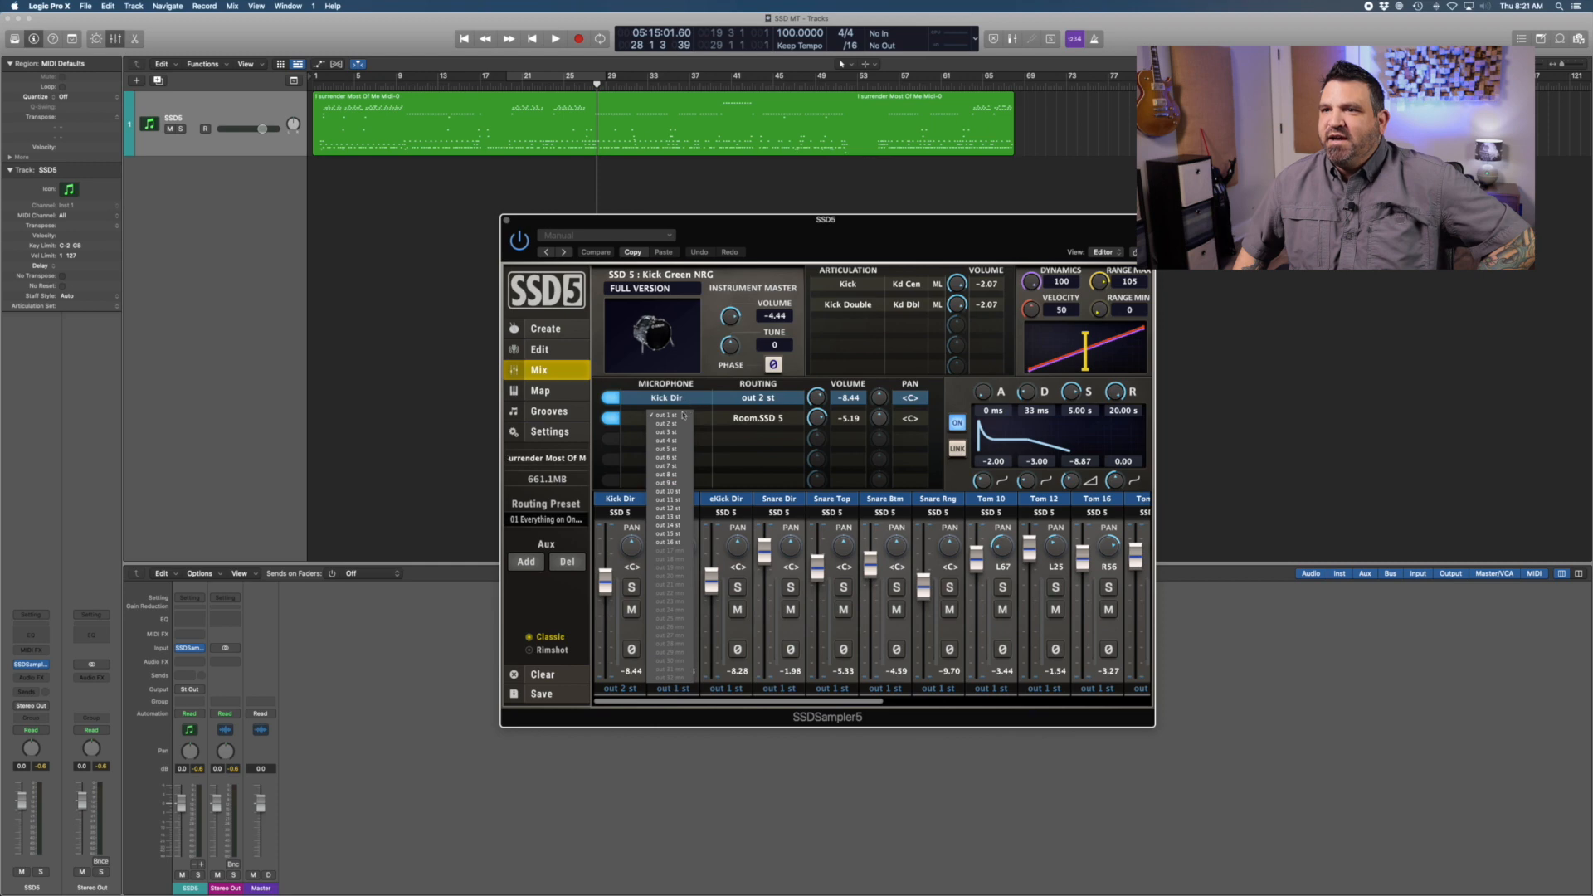
{"action": "left_click", "coordinate": [672, 424]}
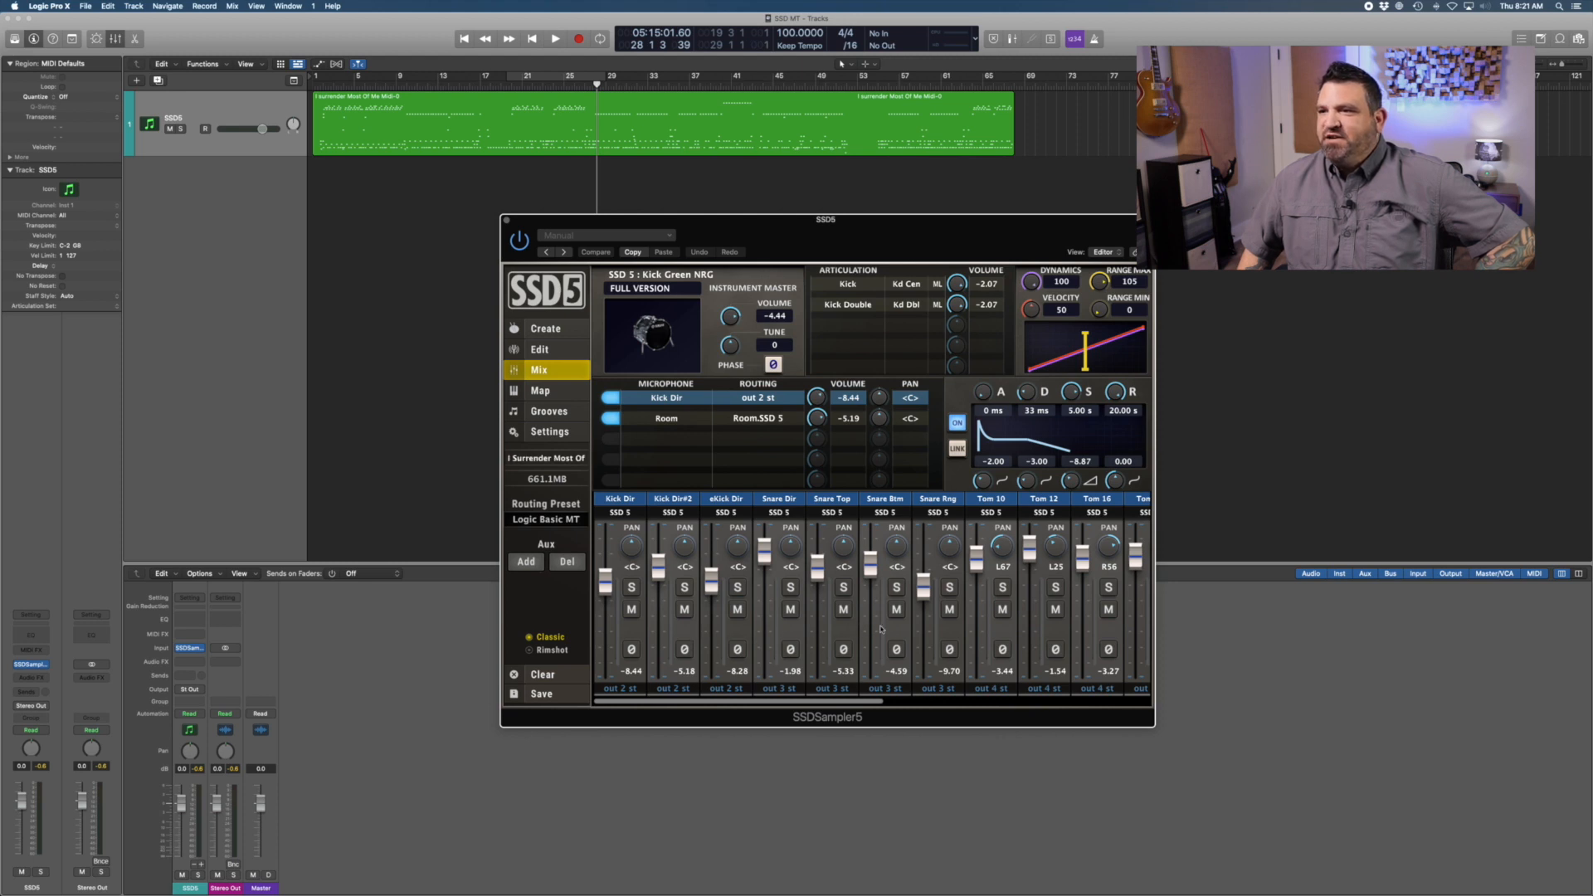
Review the output routing of every SSD5 mixer channel, from the kicks through the toms and cymbals to the room channels.
{"action": "scroll", "coordinate": [905, 631], "scroll_direction": "right", "scroll_amount": 5}
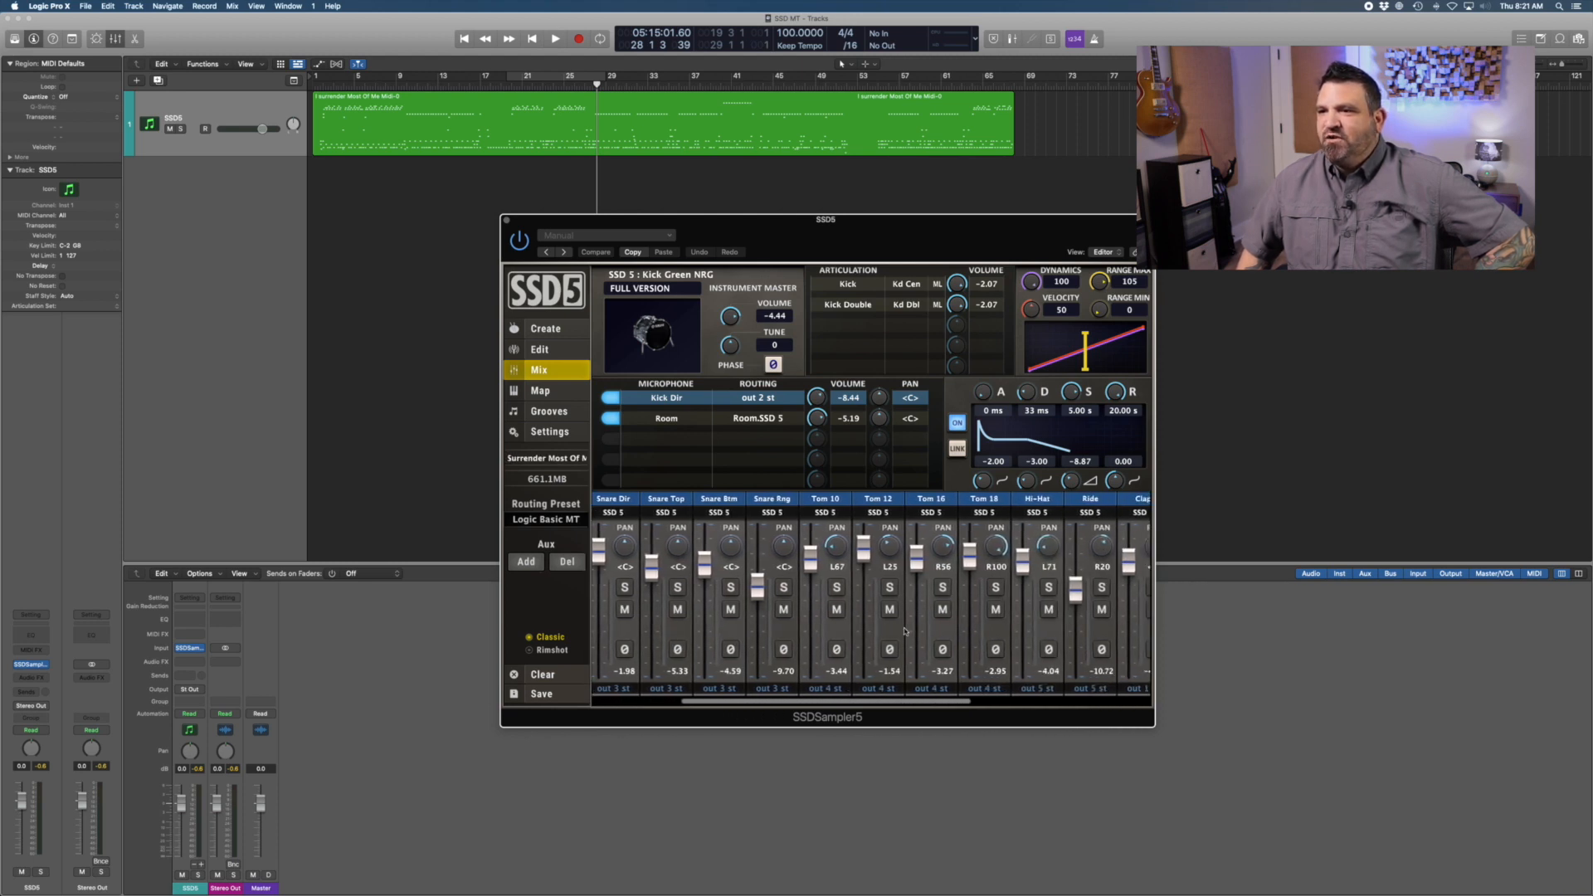
{"action": "scroll", "coordinate": [905, 630], "scroll_direction": "right", "scroll_amount": 5}
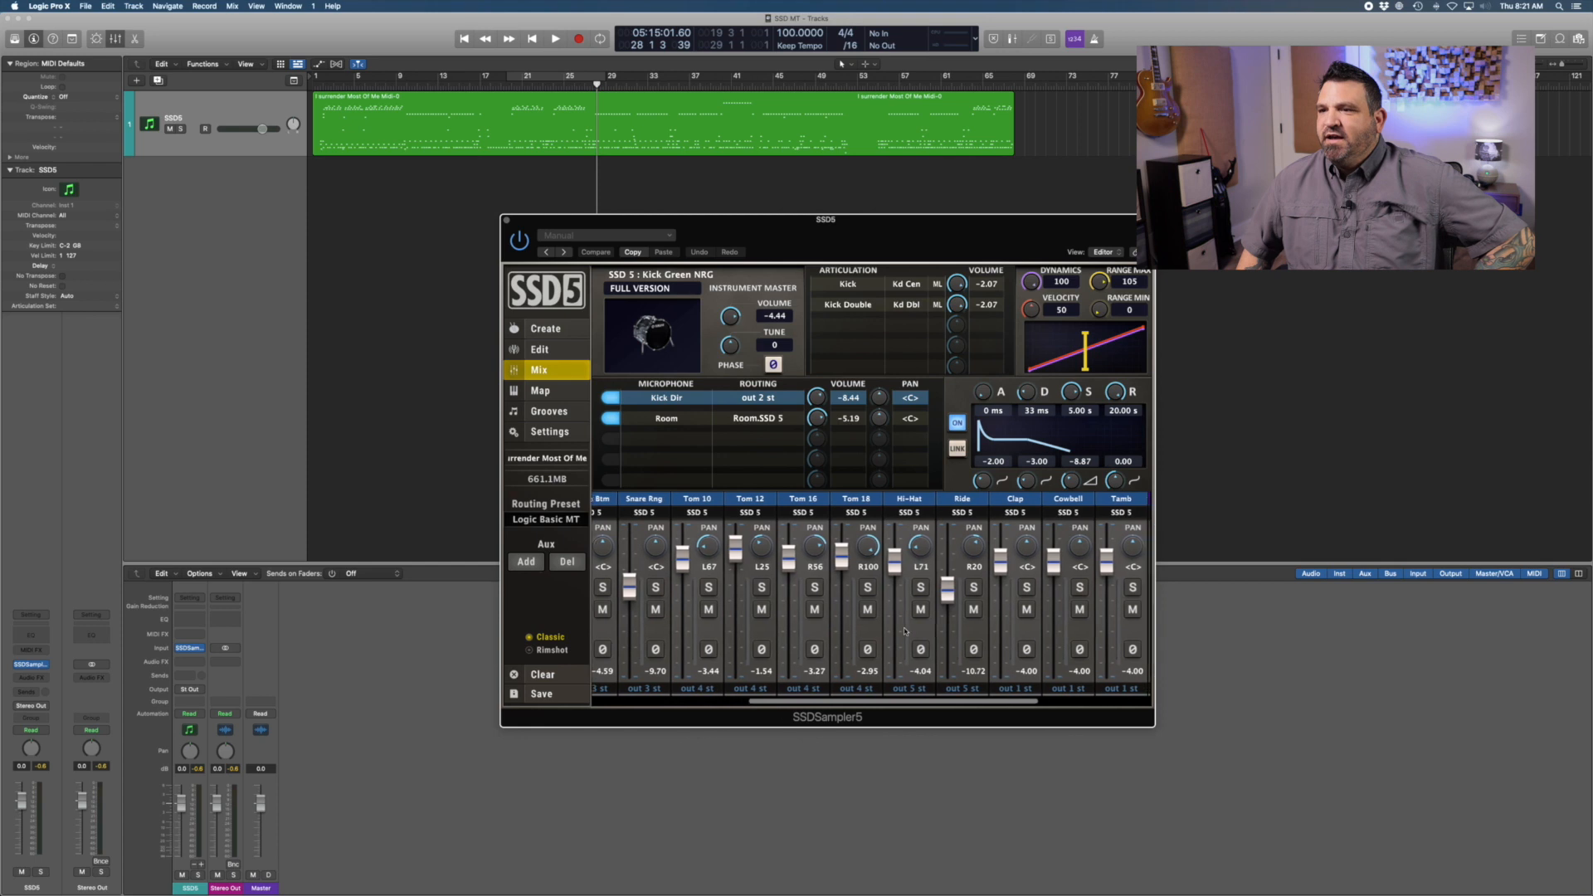
{"action": "scroll", "coordinate": [905, 630], "scroll_direction": "right", "scroll_amount": 5}
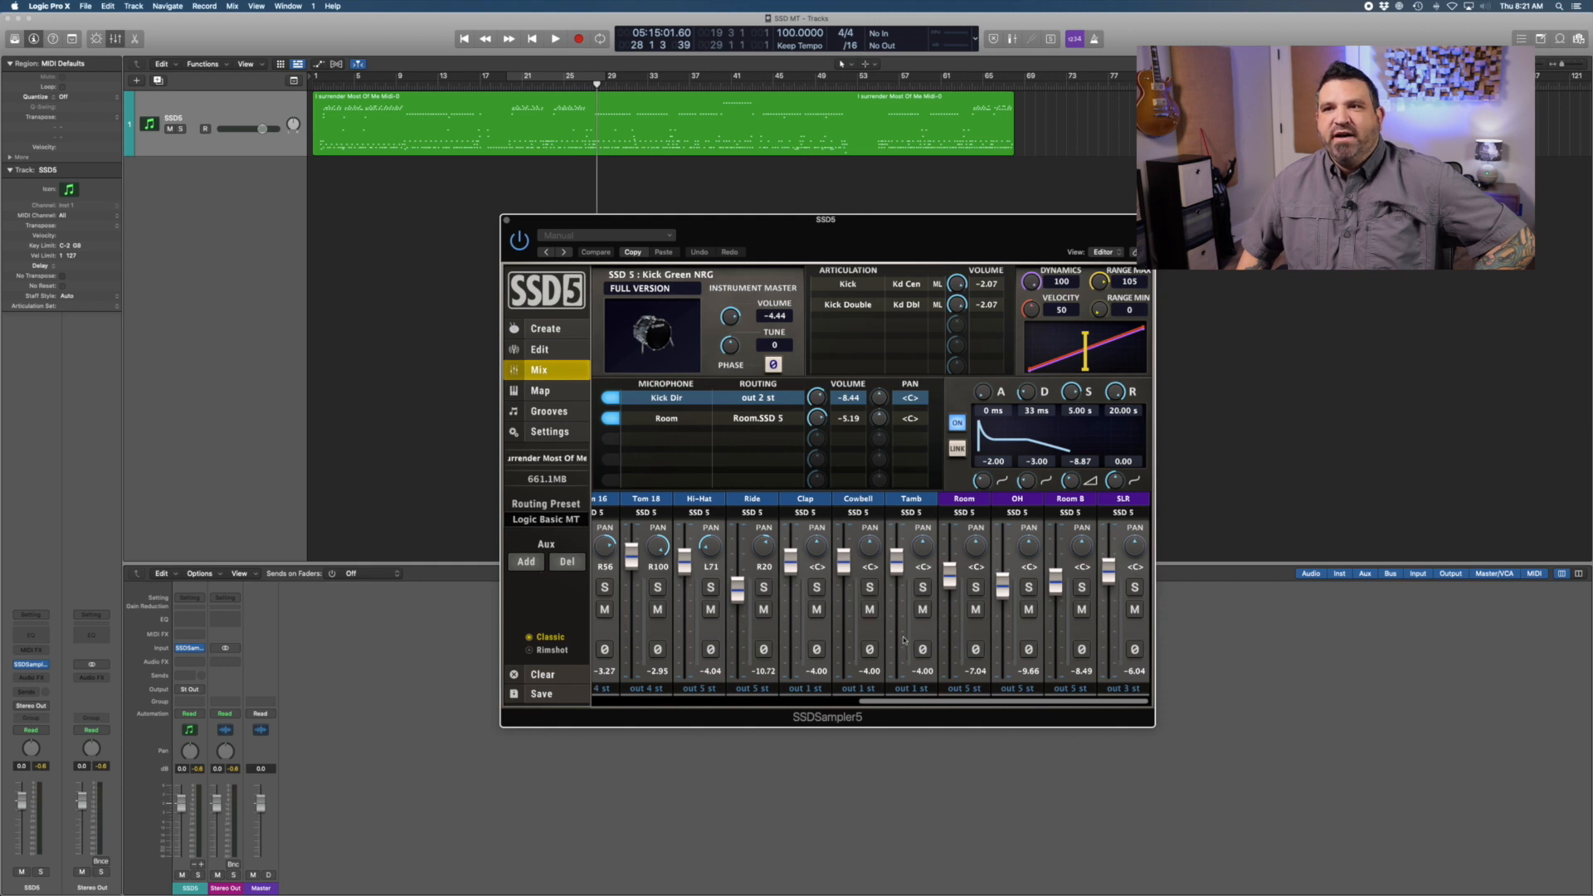
{"action": "scroll", "coordinate": [905, 640], "scroll_direction": "left", "scroll_amount": 5}
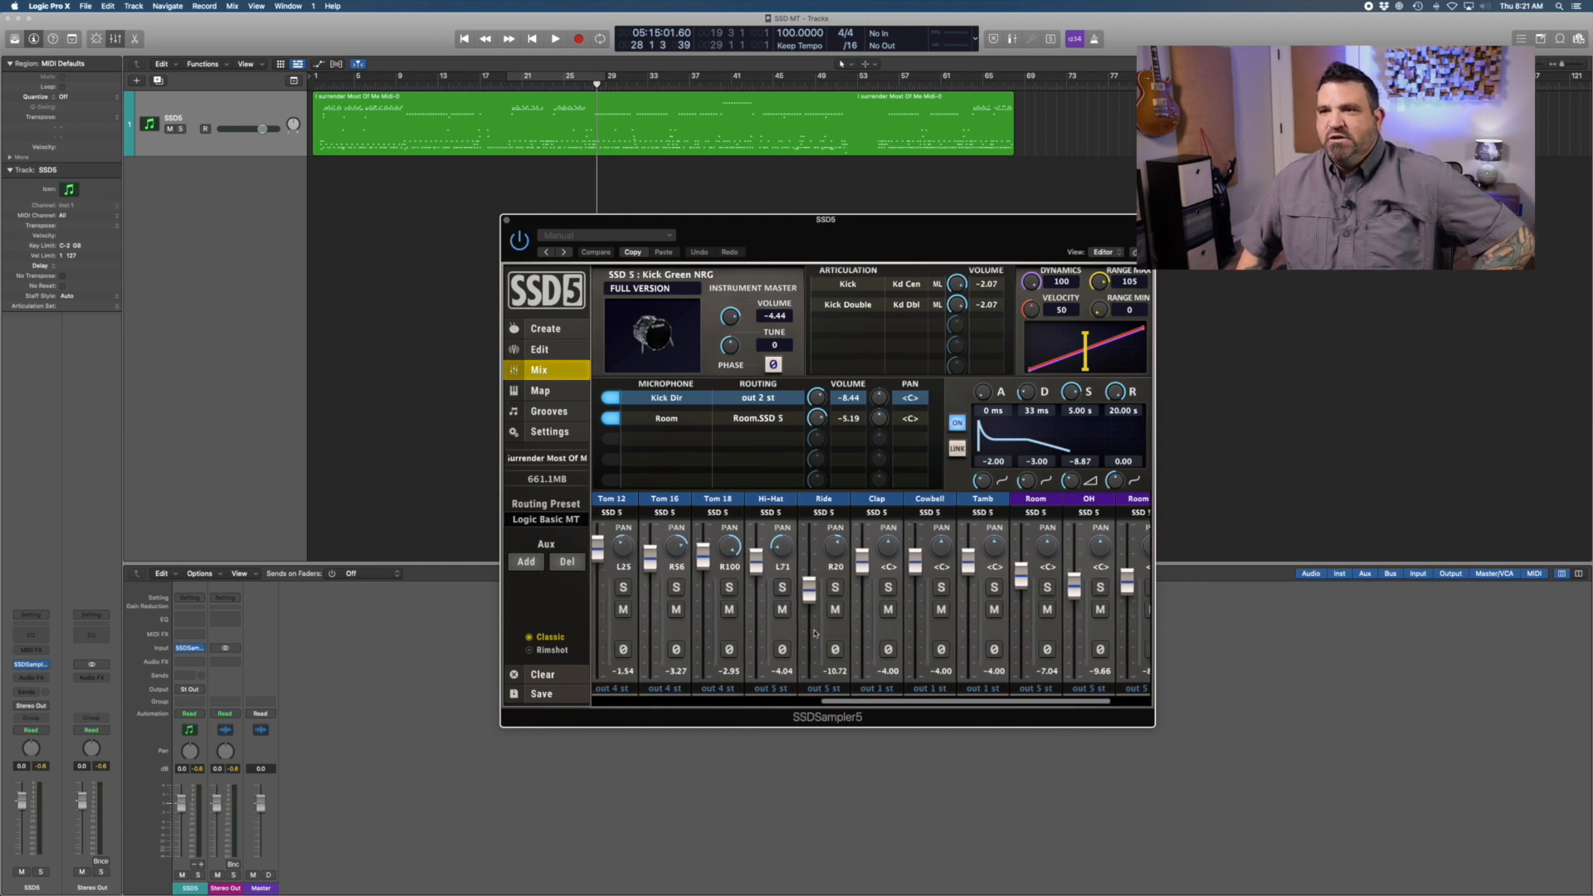
{"action": "scroll", "coordinate": [780, 633], "scroll_direction": "left", "scroll_amount": 4}
{"action": "scroll", "coordinate": [689, 633], "scroll_direction": "left", "scroll_amount": 2}
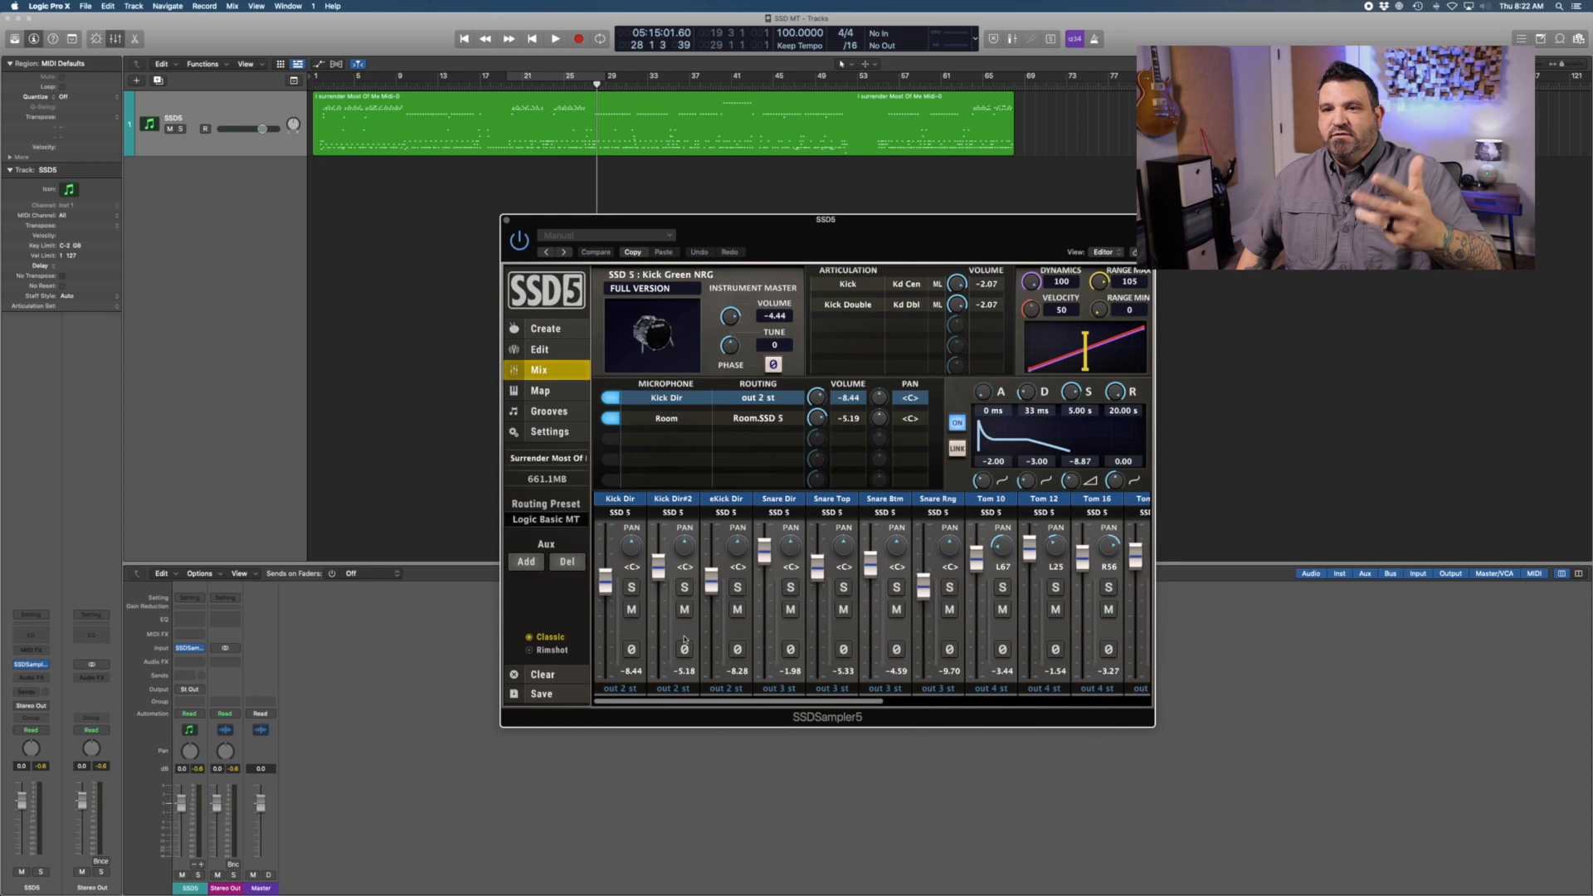
Add four aux channel strips for the SSD5 instrument's additional stereo outputs and close the sampler window.
{"action": "left_click", "coordinate": [202, 867]}
{"action": "left_click", "coordinate": [202, 867]}
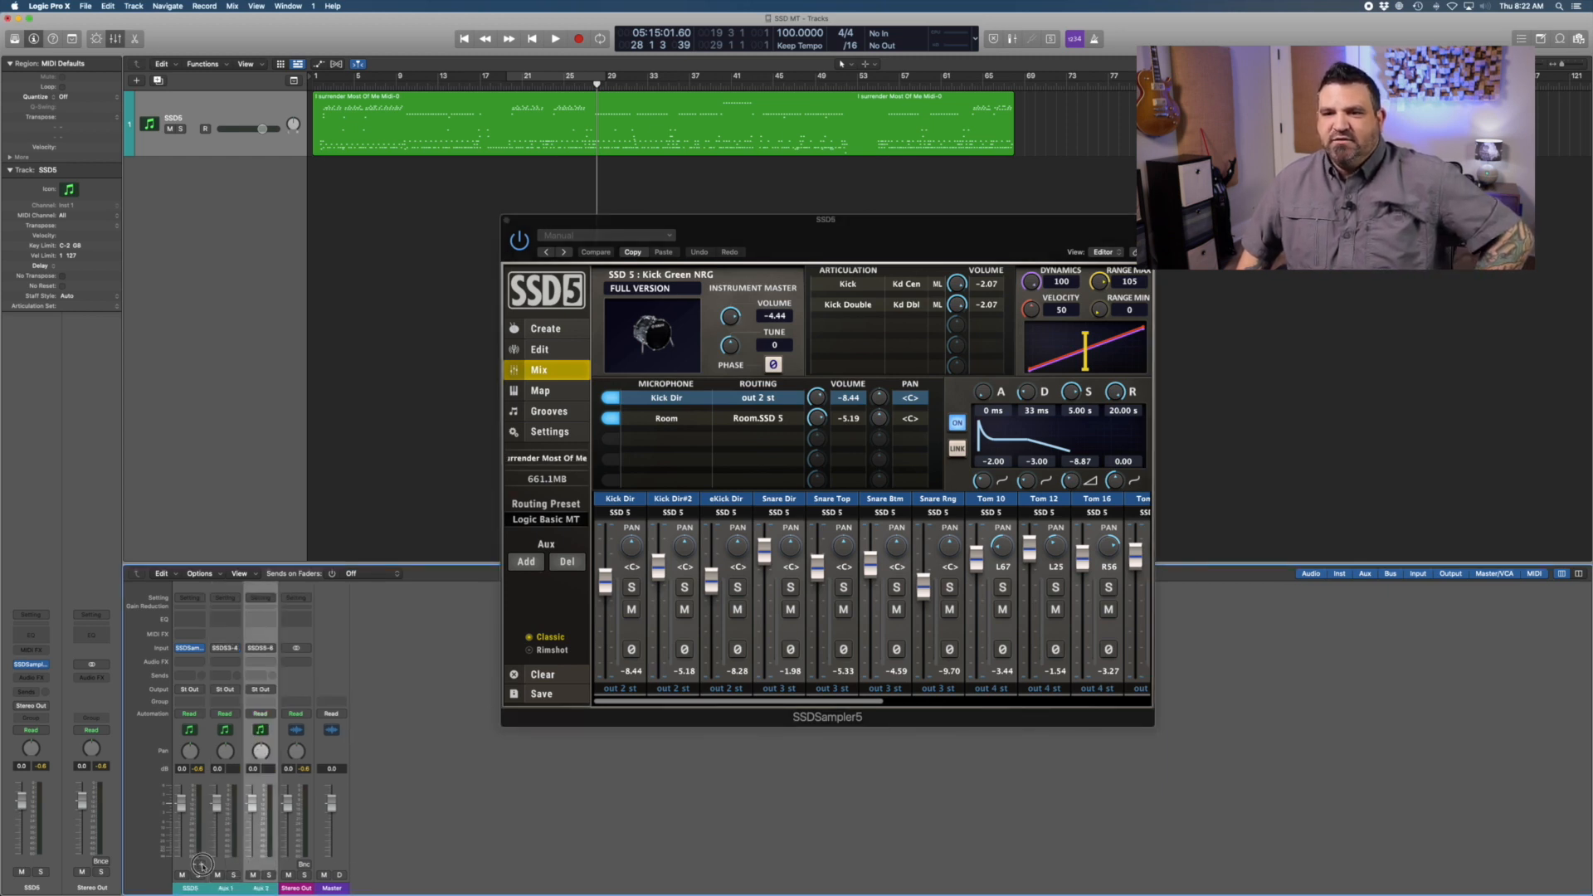
{"action": "left_click", "coordinate": [201, 866]}
{"action": "left_click", "coordinate": [202, 866]}
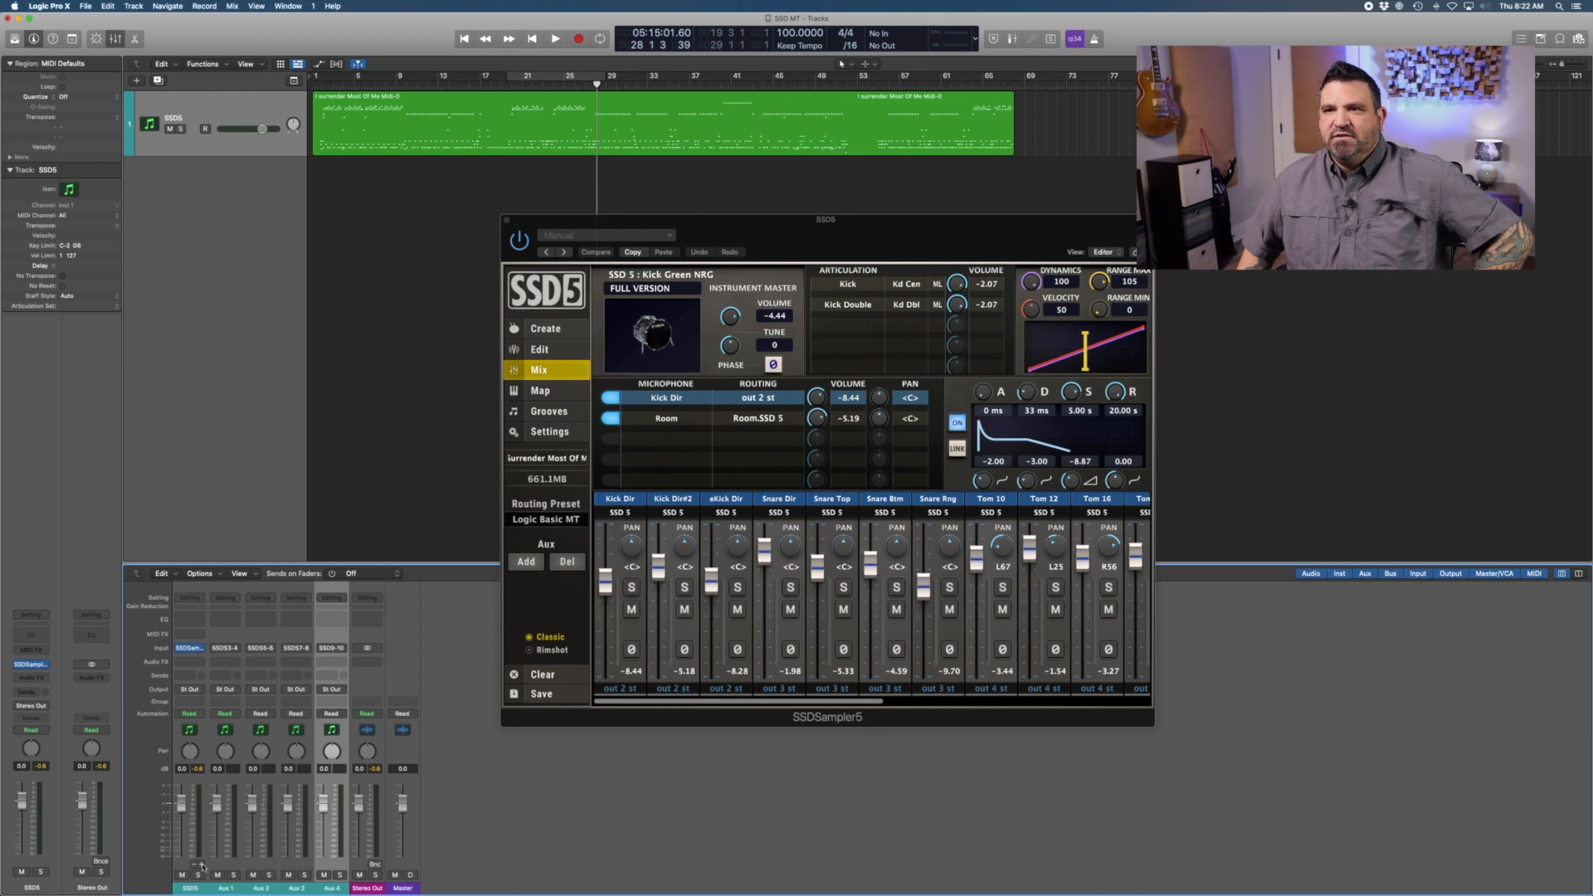
{"action": "left_click", "coordinate": [507, 221]}
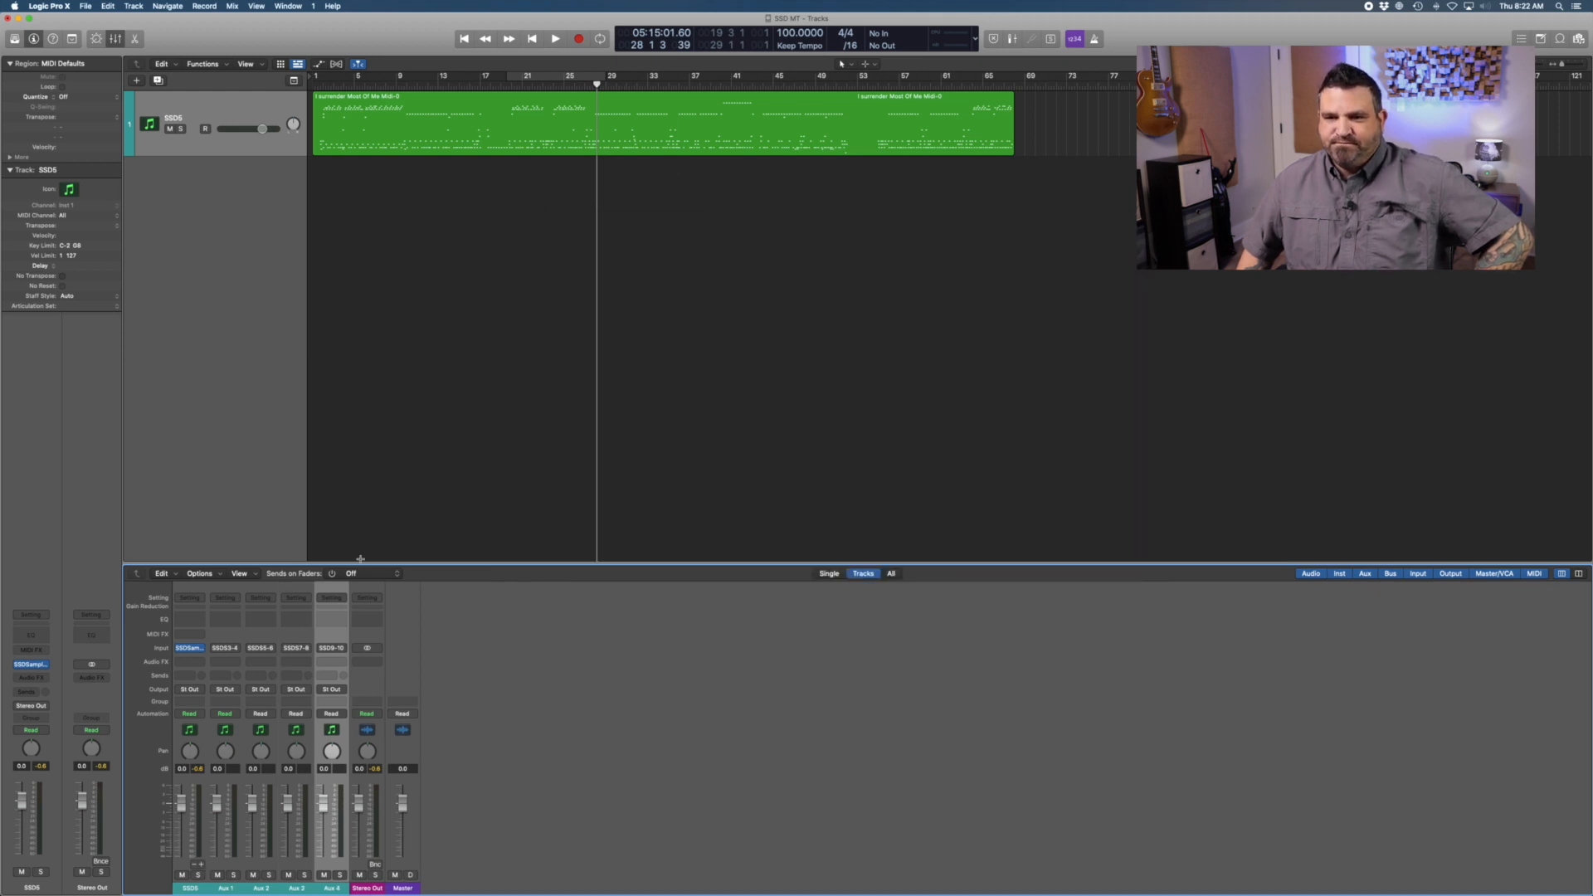
Rename the four SSD5 aux channel strips, in order, as Kick, Snare, Toms and Kit.
{"action": "double_click", "coordinate": [231, 889]}
{"action": "type", "text": "Kick"}
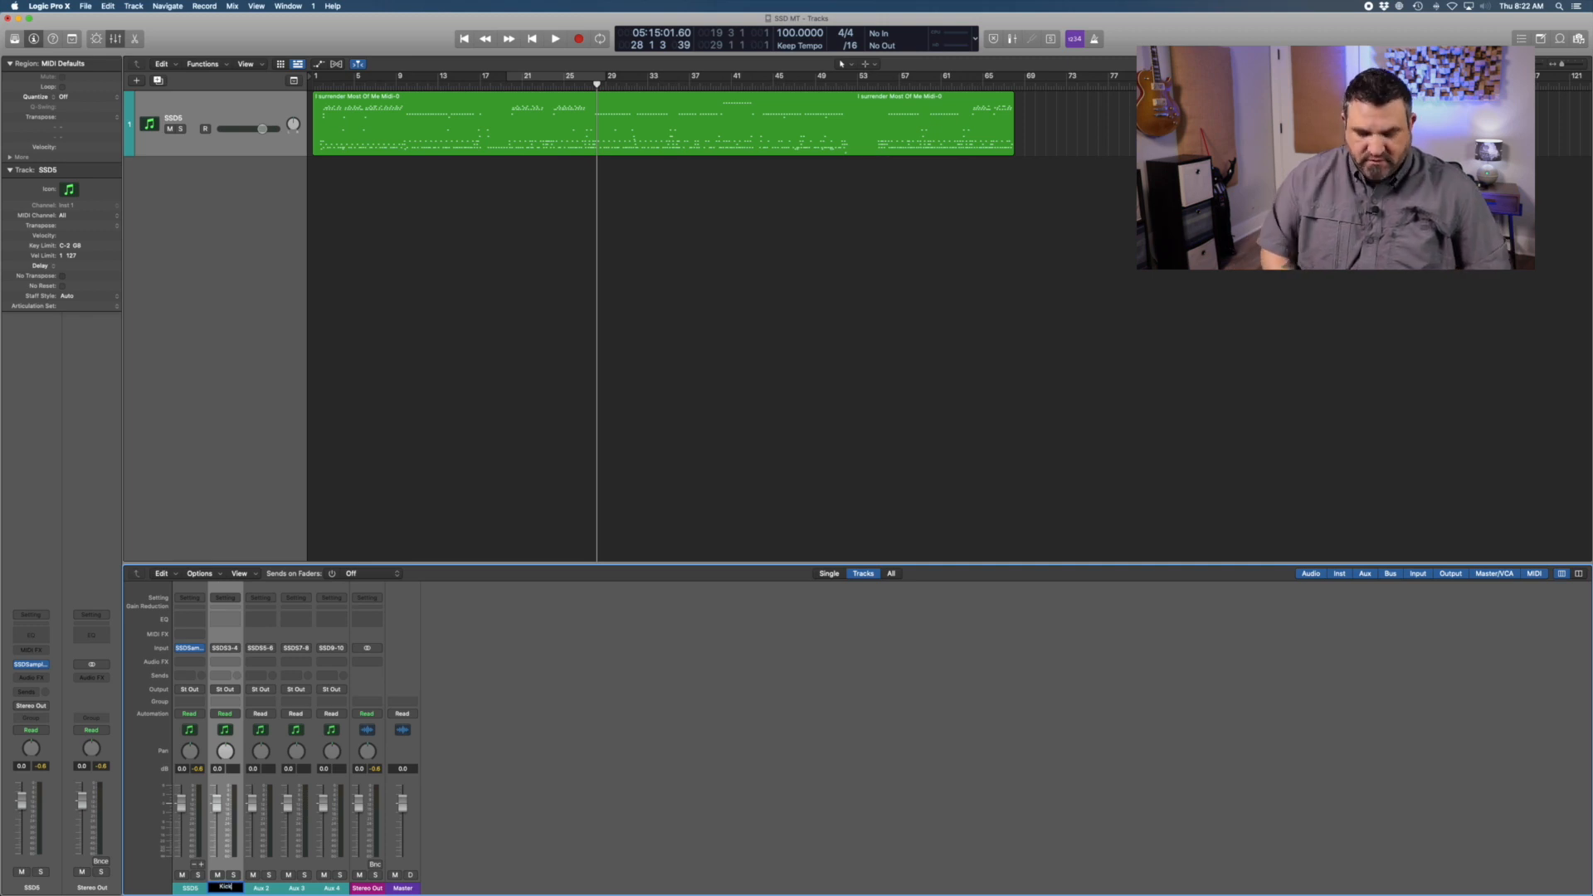
{"action": "key", "text": "Tab"}
{"action": "type", "text": "S"}
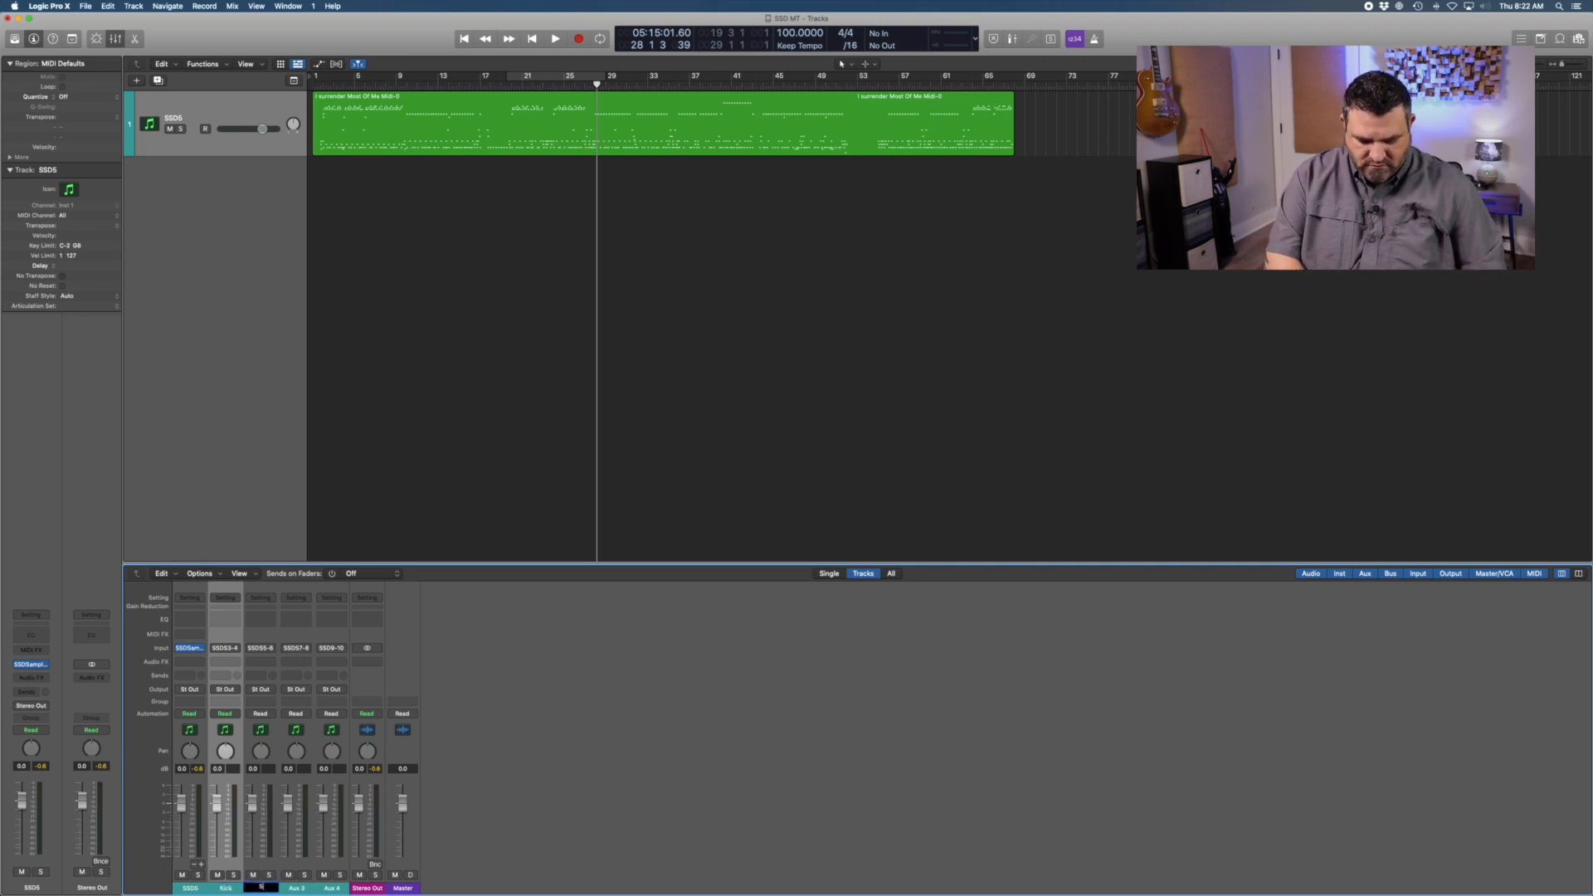
{"action": "type", "text": "nare"}
{"action": "key", "text": "Tab"}
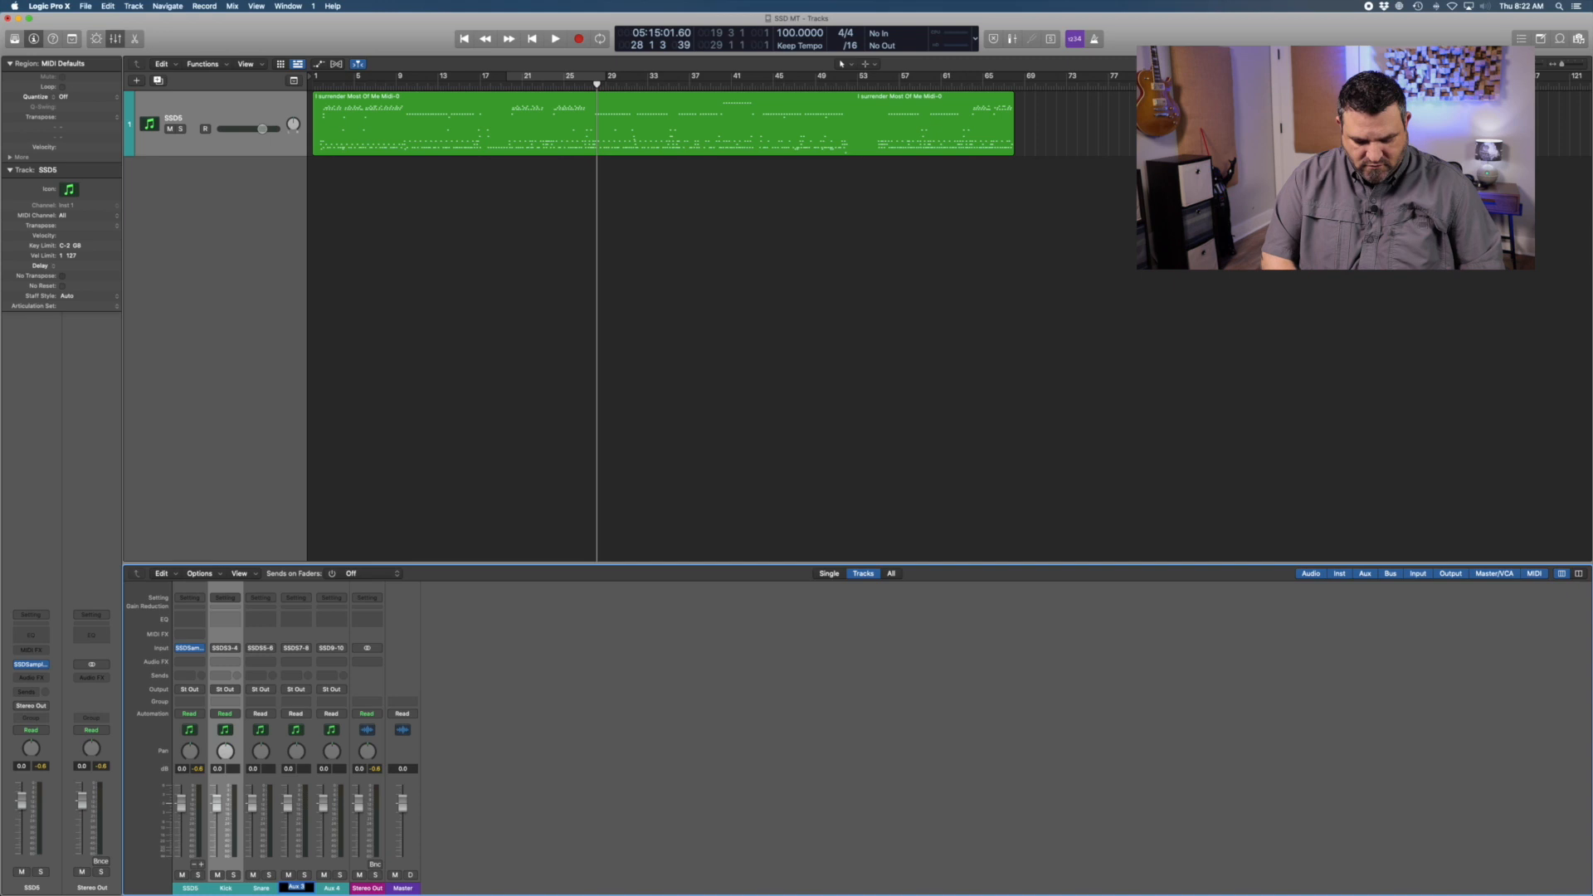
{"action": "type", "text": "Toms"}
{"action": "key", "text": "Tab"}
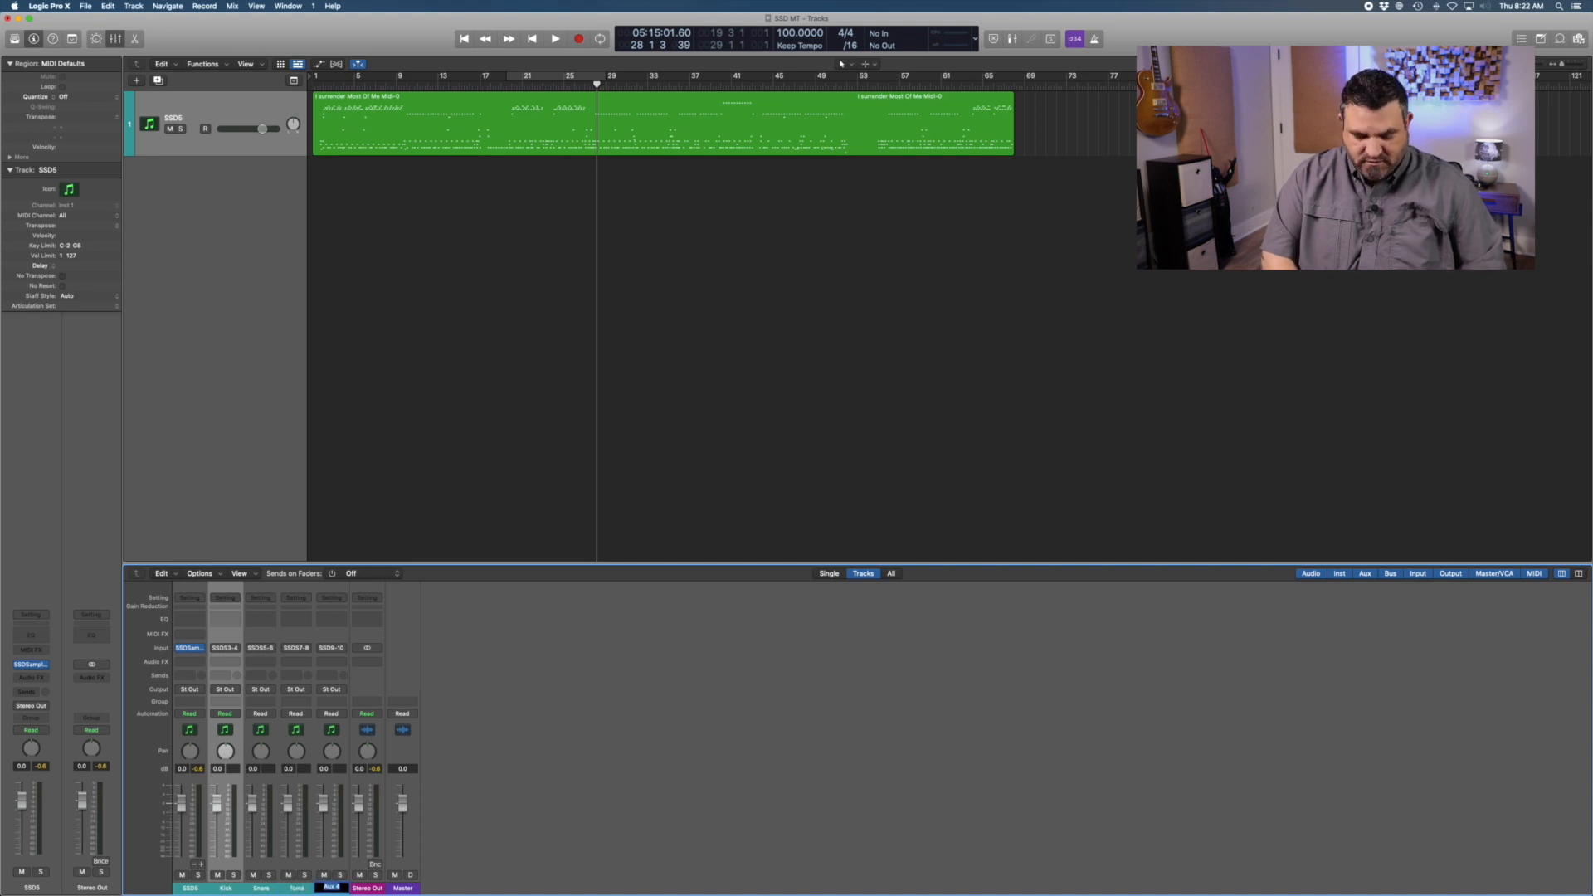
{"action": "type", "text": "Kit"}
{"action": "key", "text": "Return"}
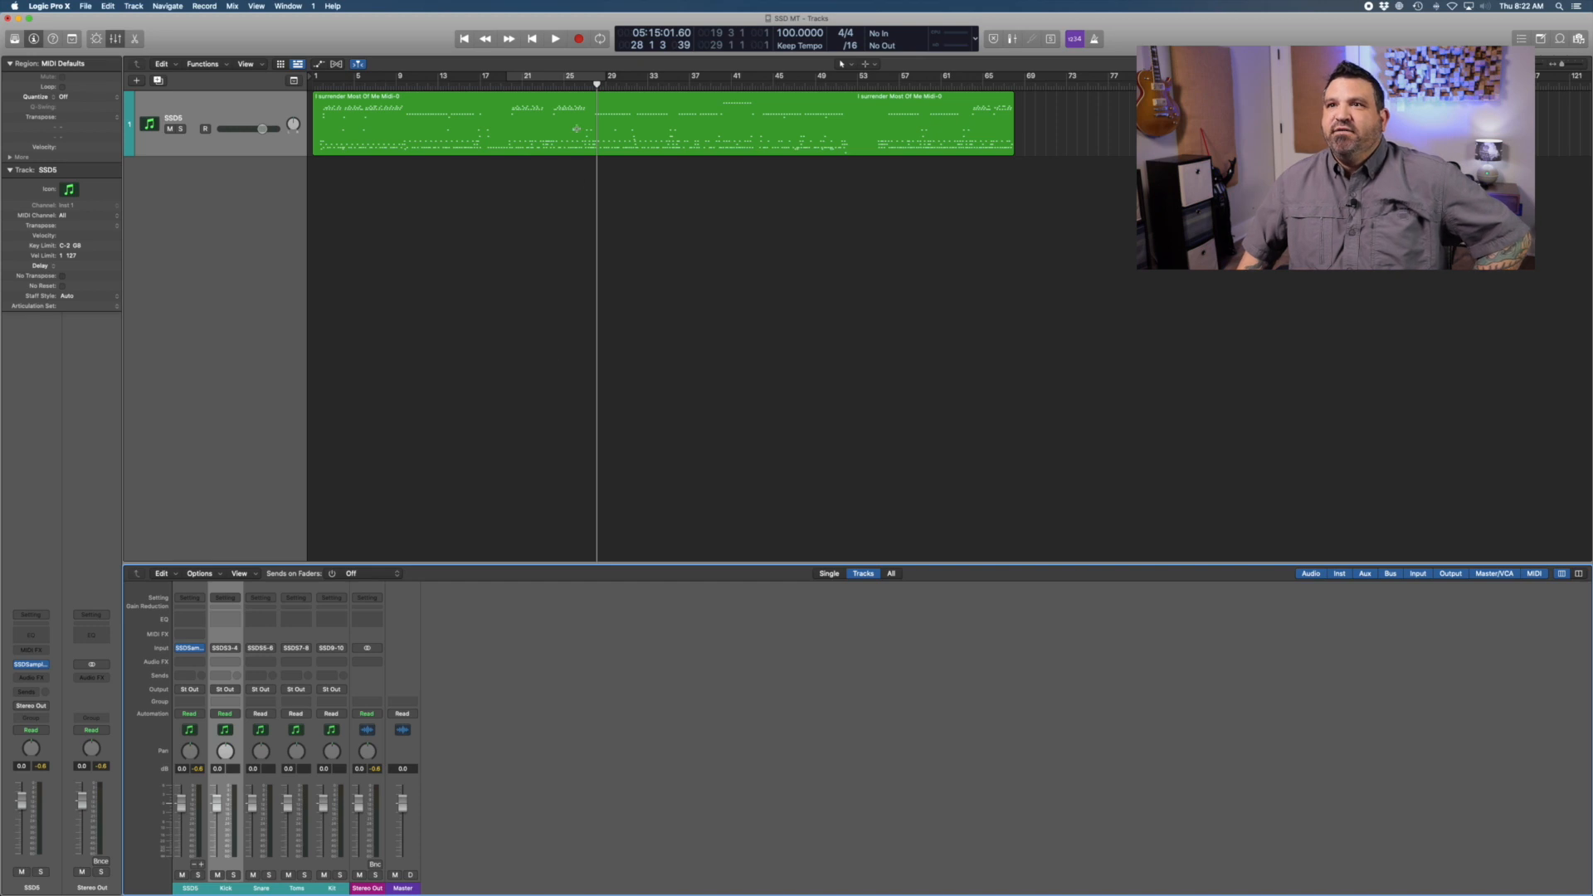
Play the drum part from bar 24 for a few bars to check the signal on the separate aux channels.
{"action": "left_click", "coordinate": [554, 86]}
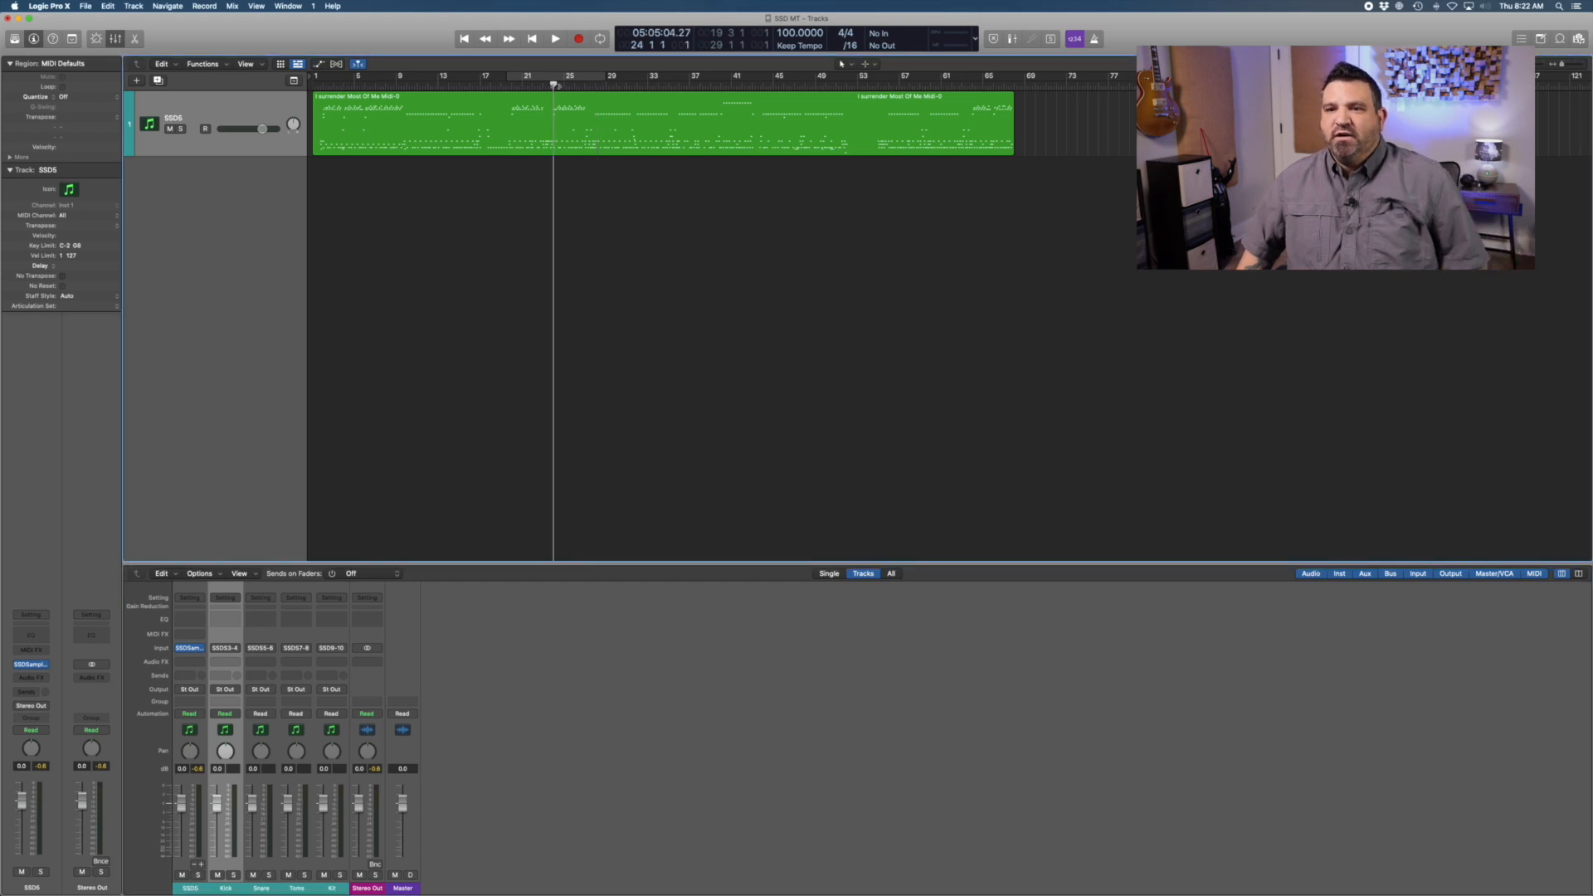
{"action": "key", "text": "space"}
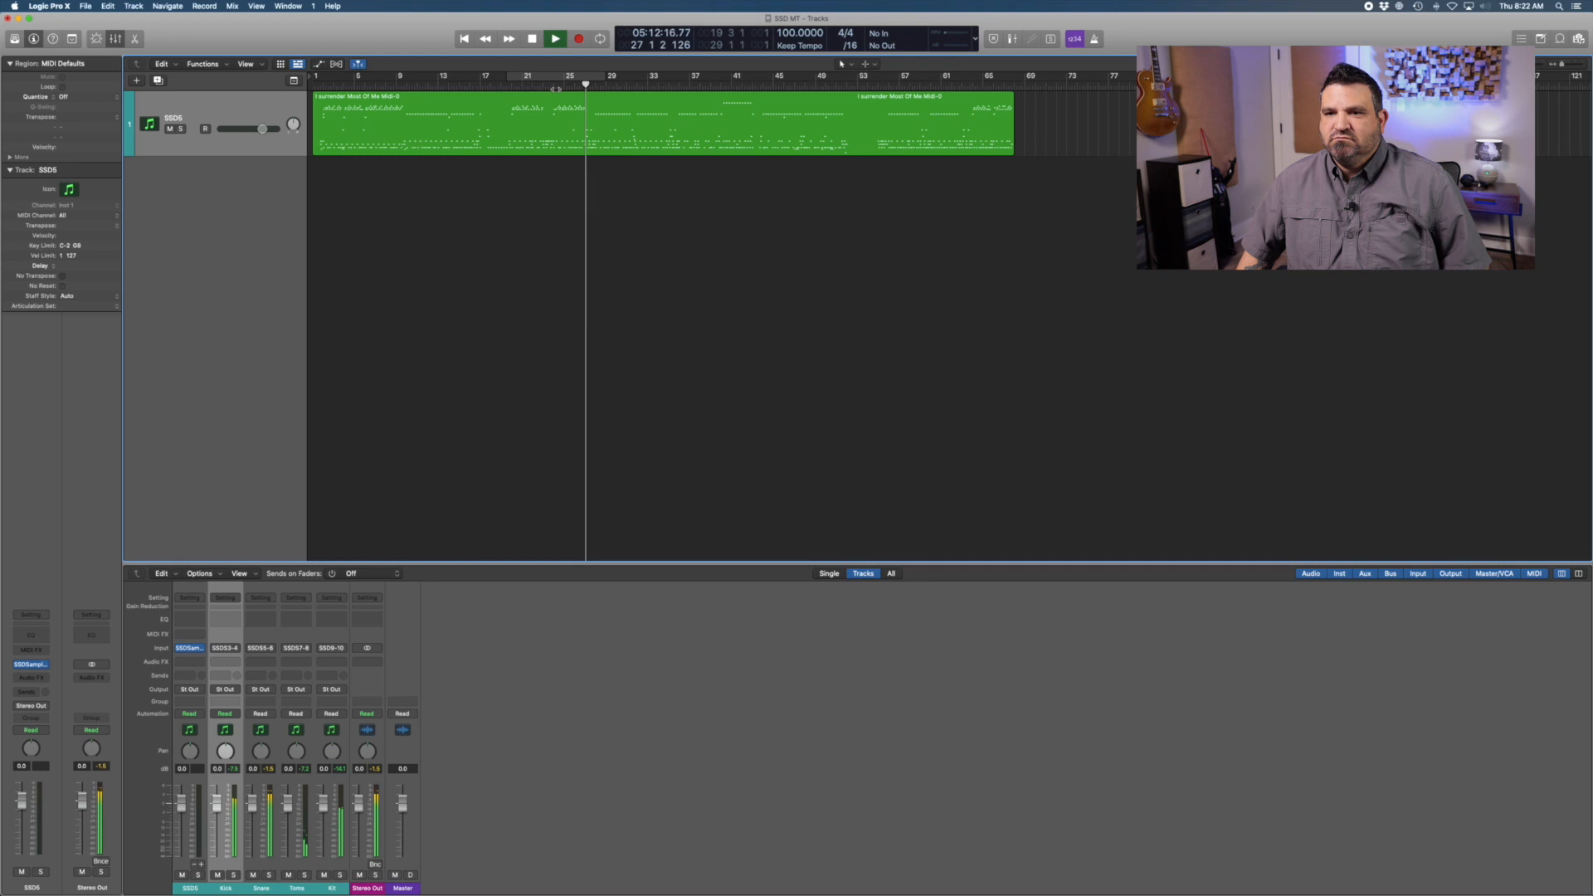
{"action": "key", "text": "space"}
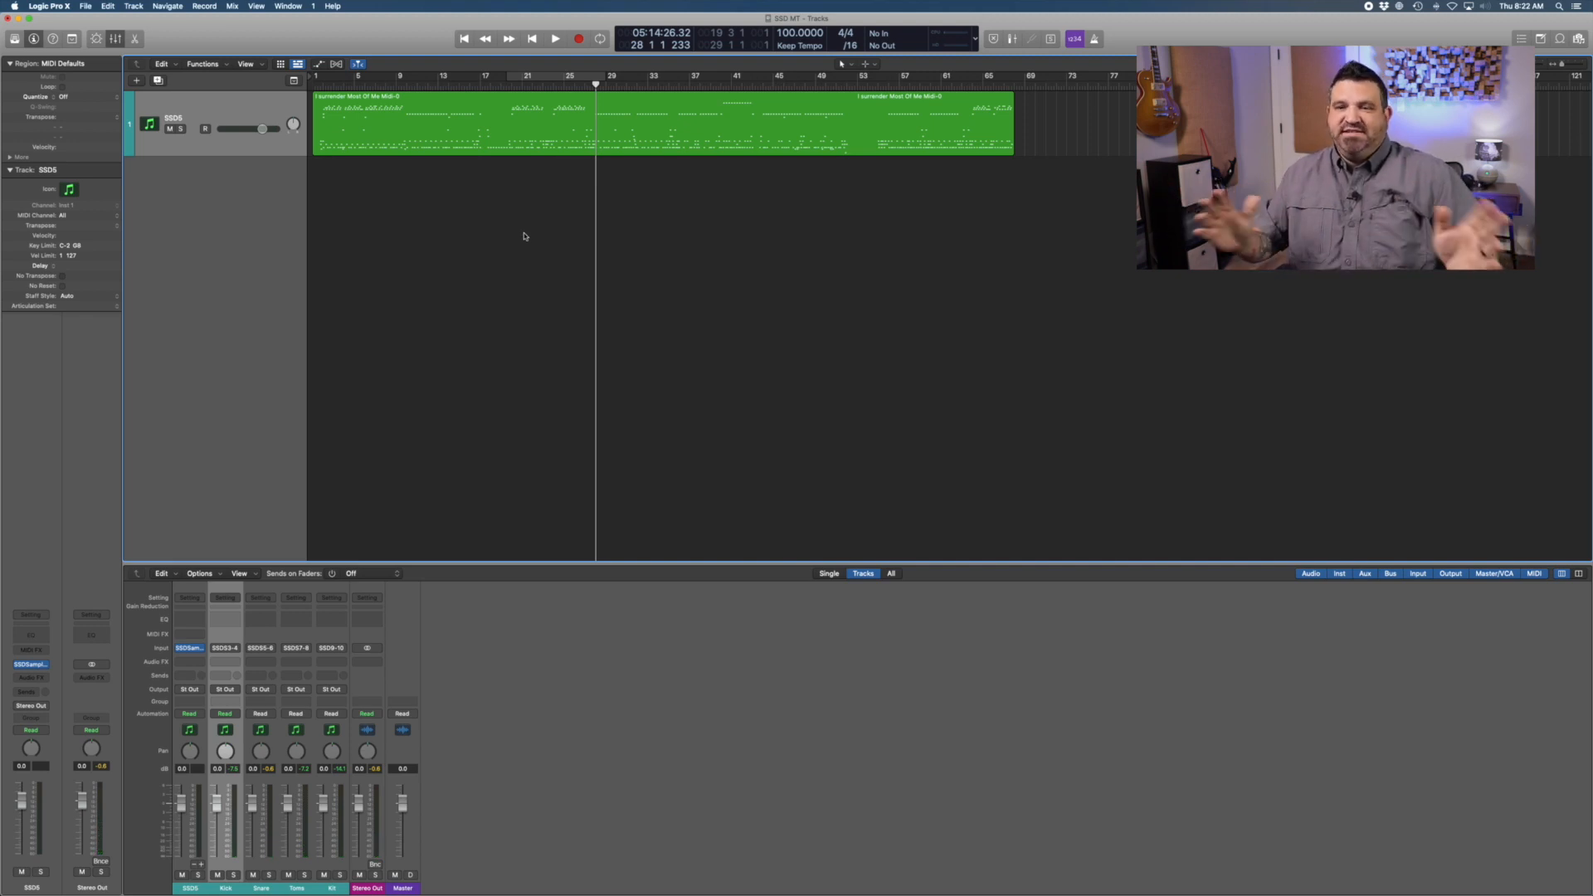
Bounce the SSD5 track in place to new tracks, including the instrument multi-outputs as additional tracks, with Overload Protection Only normalization.
{"action": "left_click", "coordinate": [207, 108]}
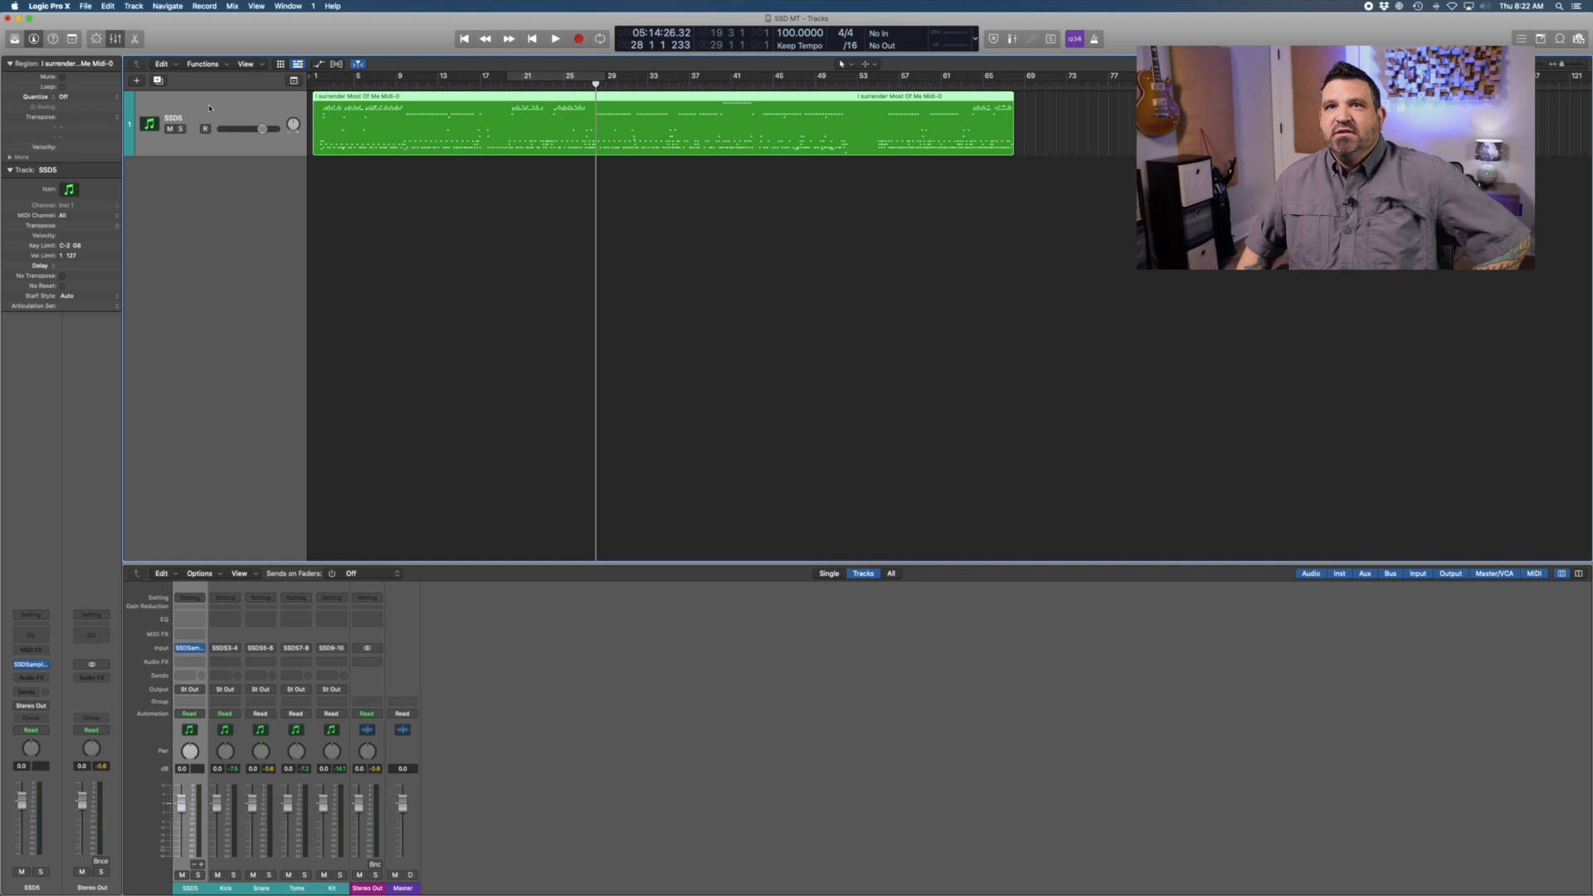
{"action": "left_click", "coordinate": [86, 7]}
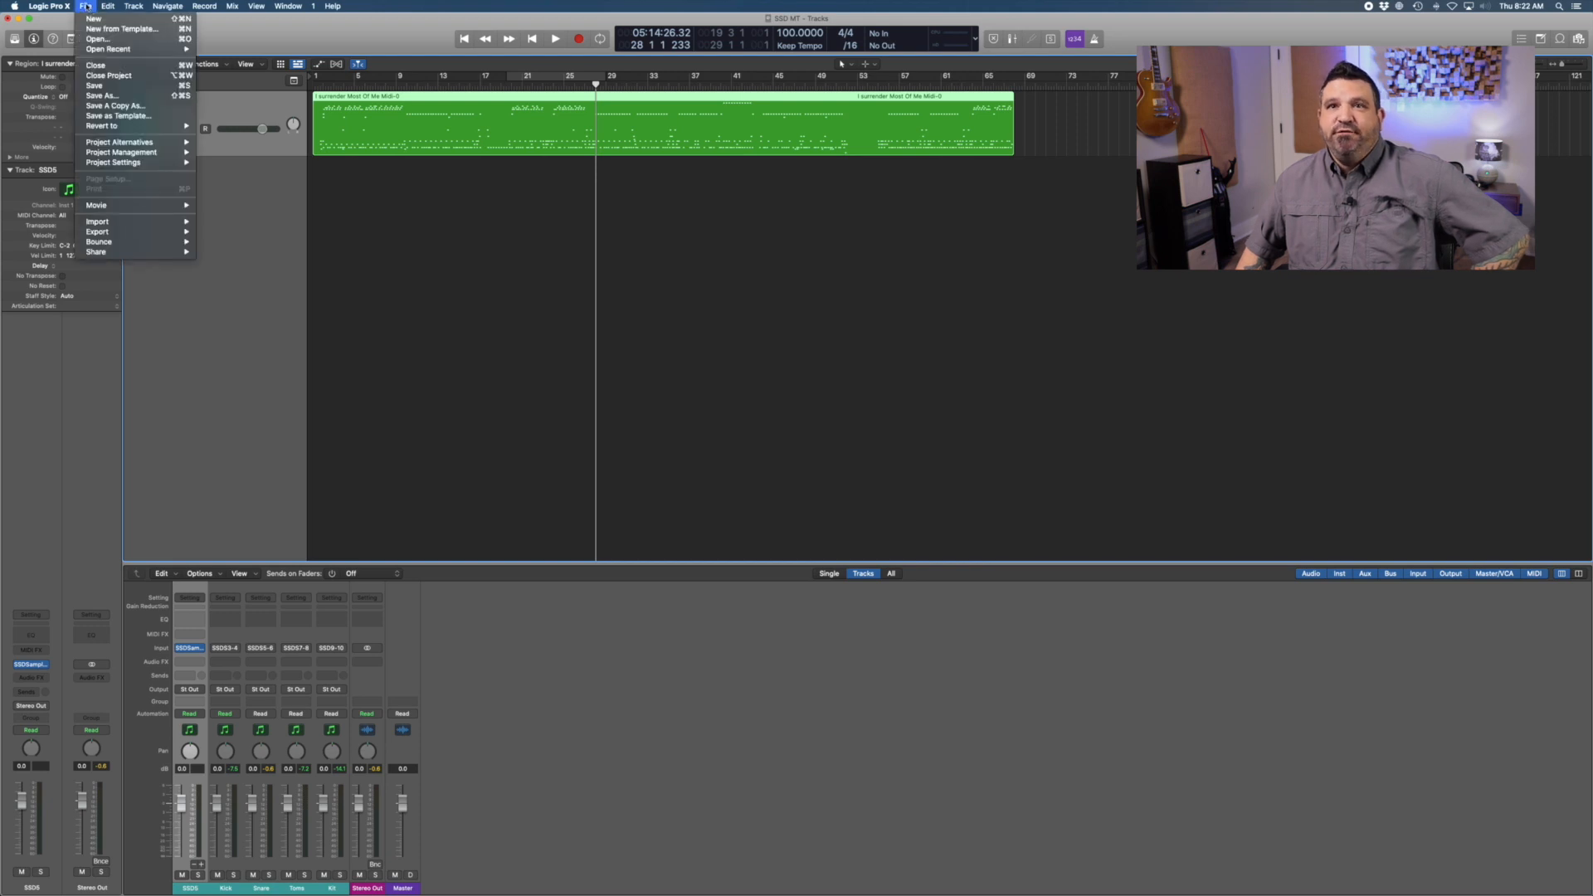
{"action": "mouse_move", "coordinate": [151, 243]}
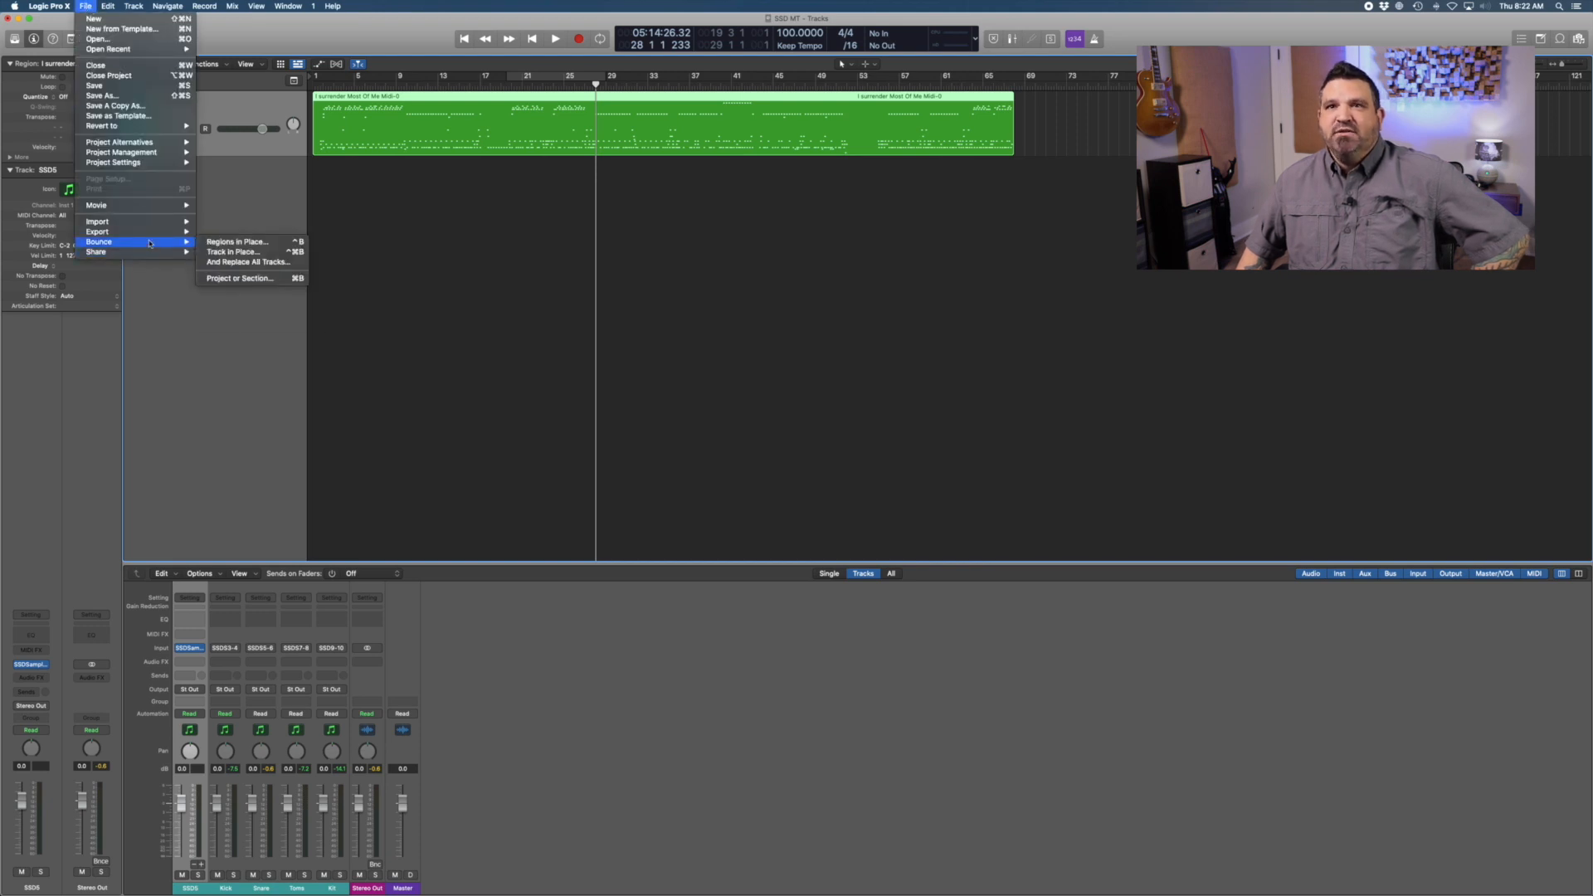
{"action": "left_click", "coordinate": [228, 252]}
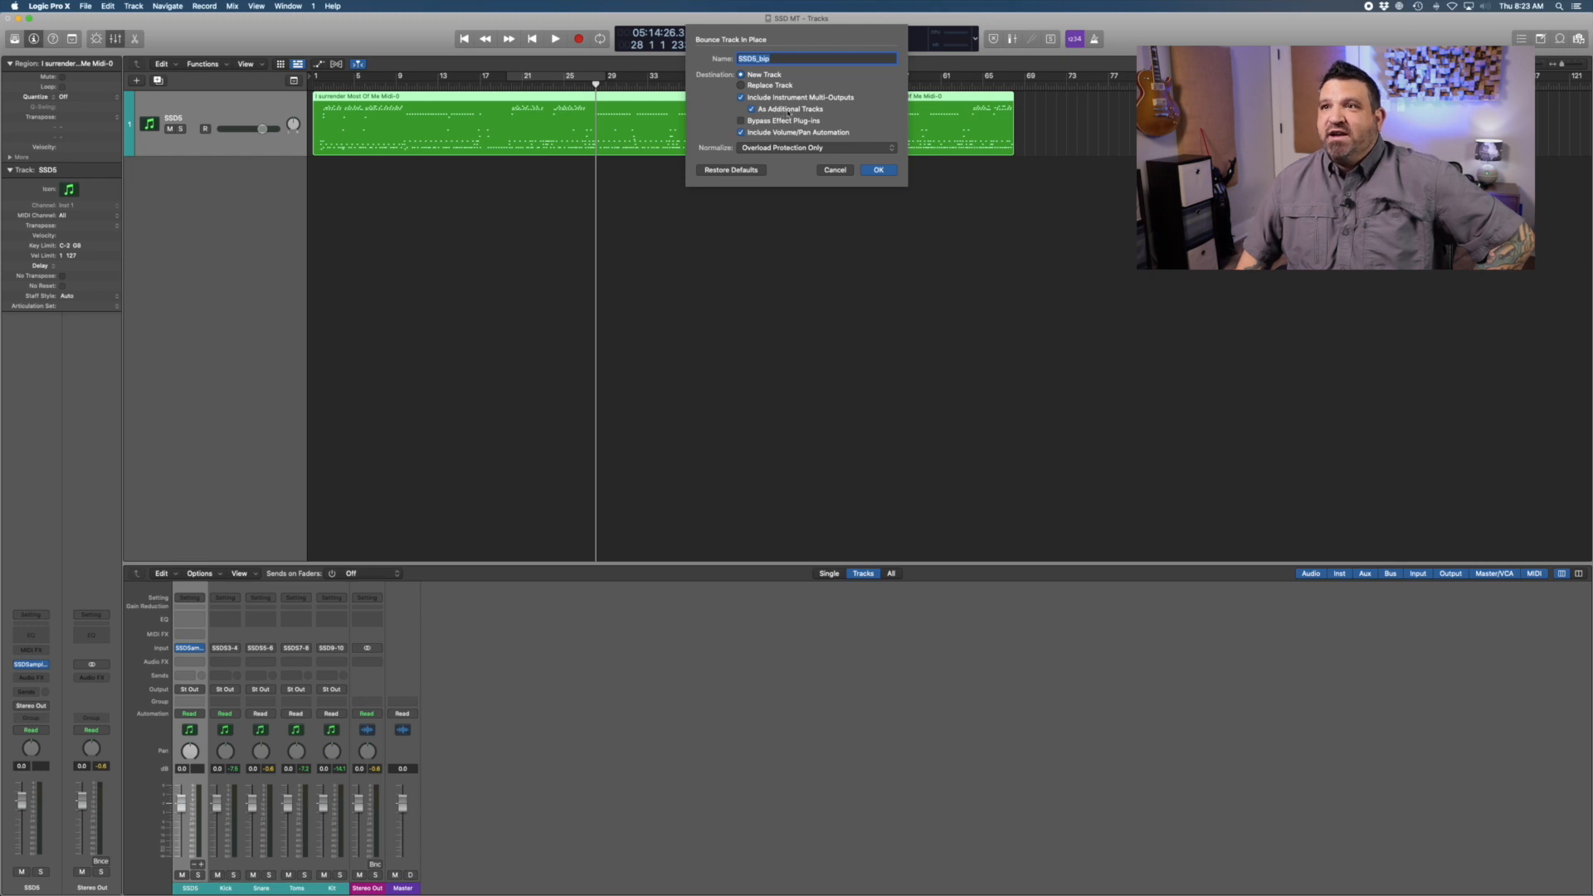
{"action": "left_click", "coordinate": [876, 170]}
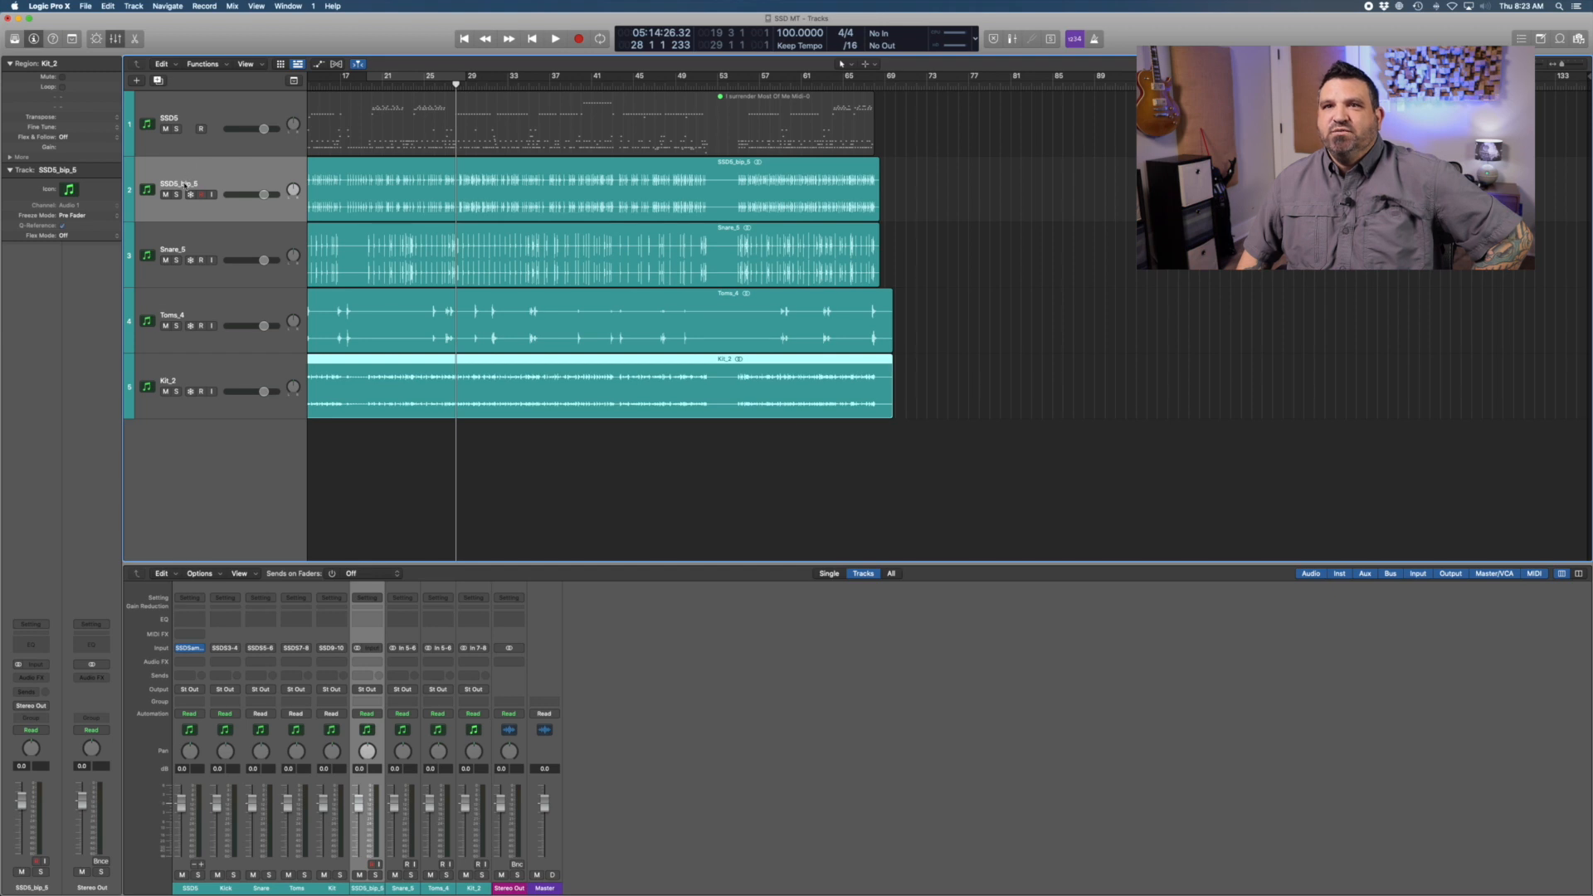
Rename the bounced SSD5_bip_5 audio track as Kick.
{"action": "left_click", "coordinate": [184, 184]}
{"action": "double_click", "coordinate": [184, 184]}
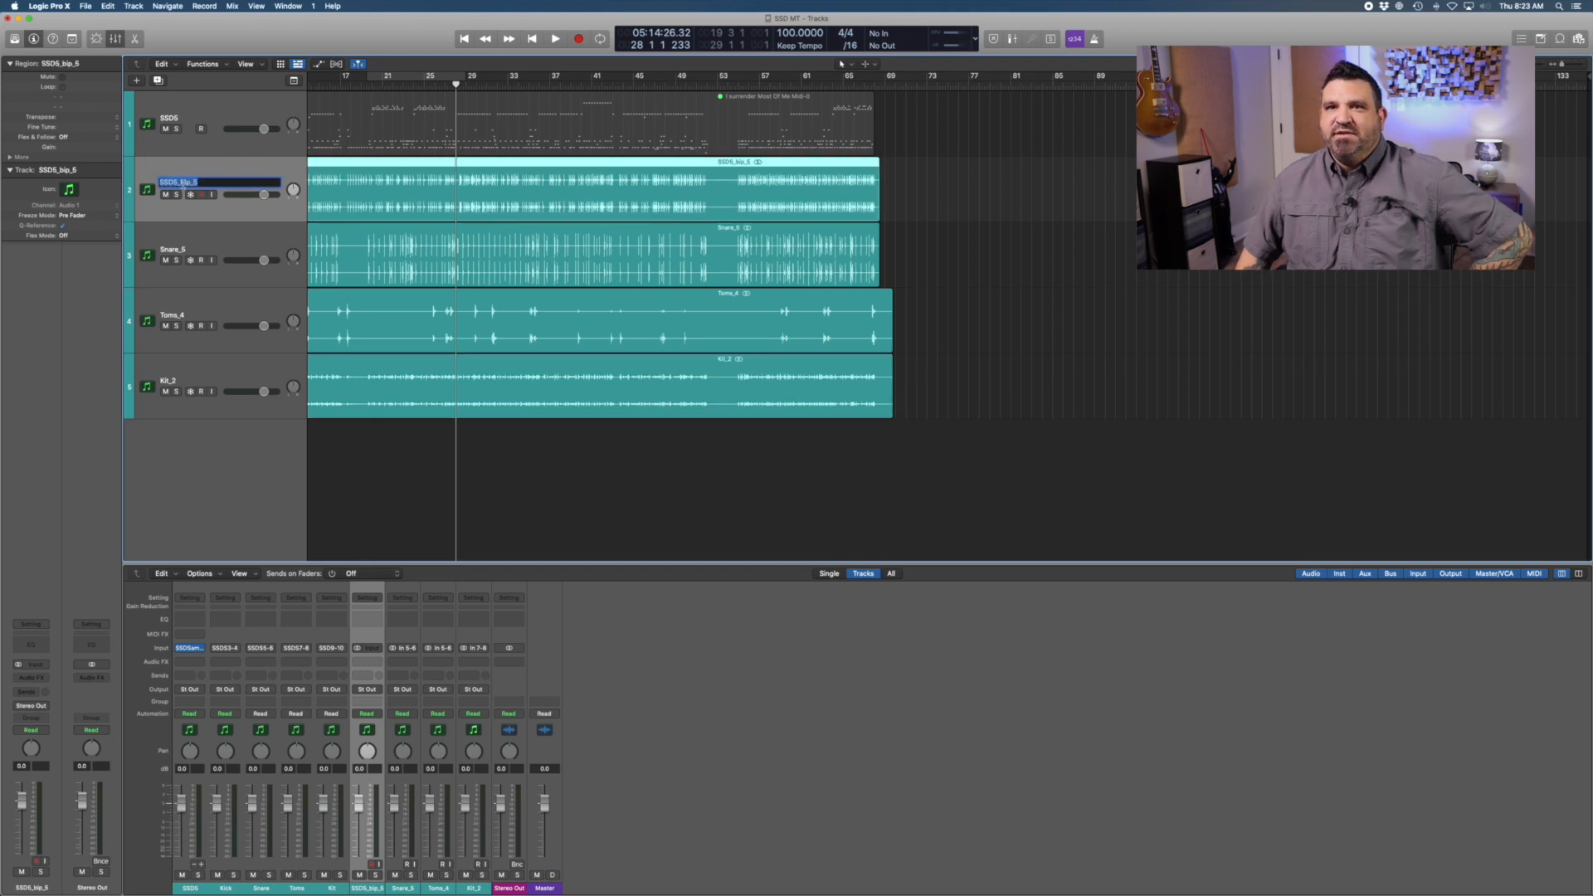
{"action": "type", "text": "Kick"}
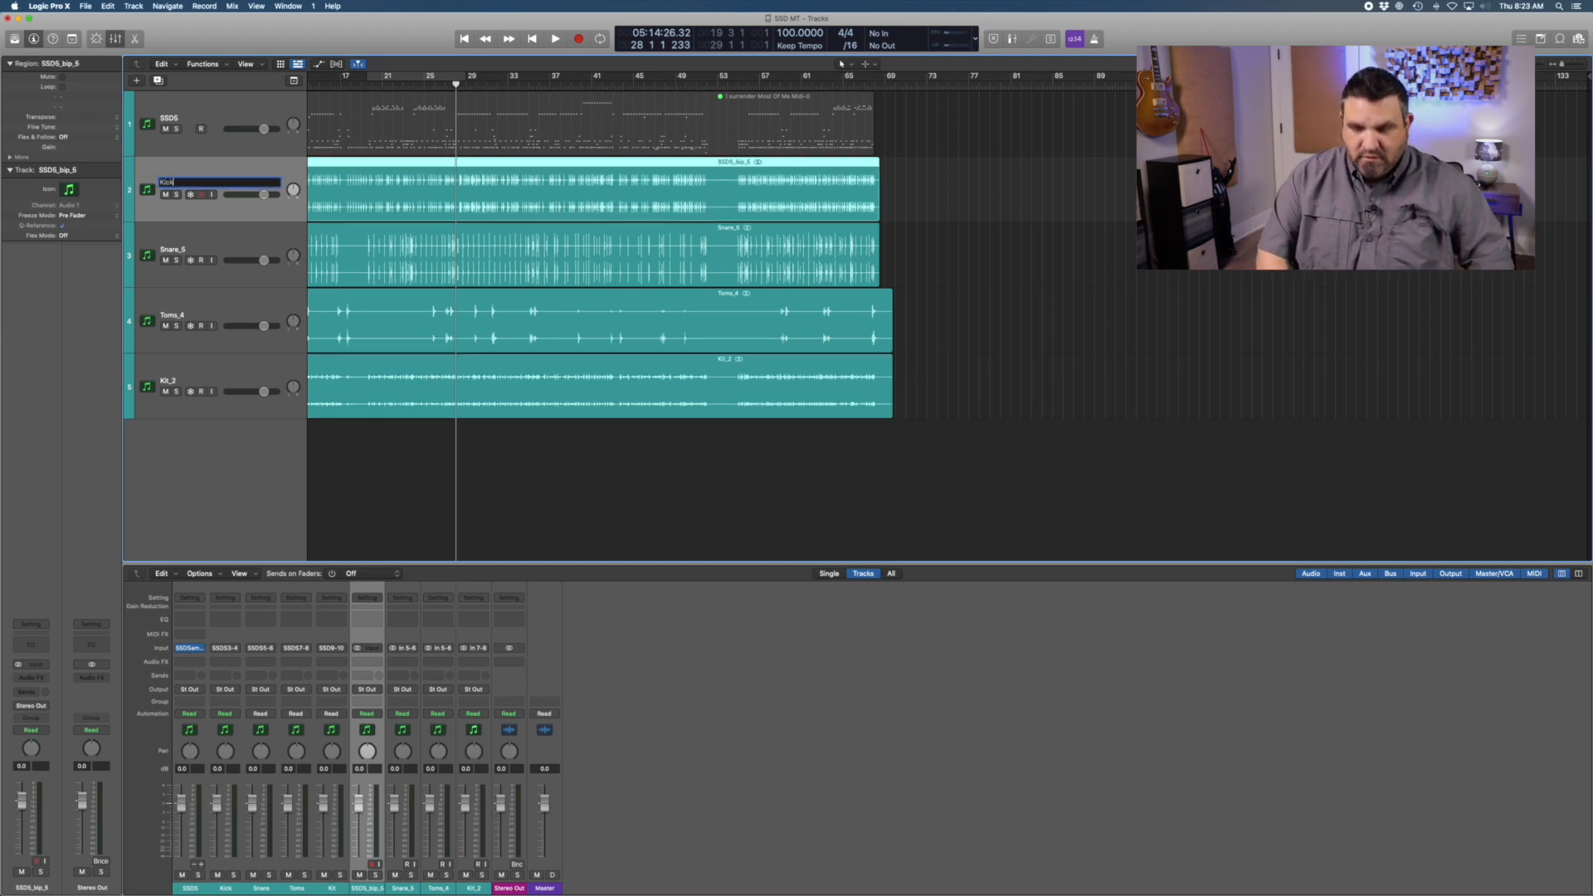
{"action": "key", "text": "Return"}
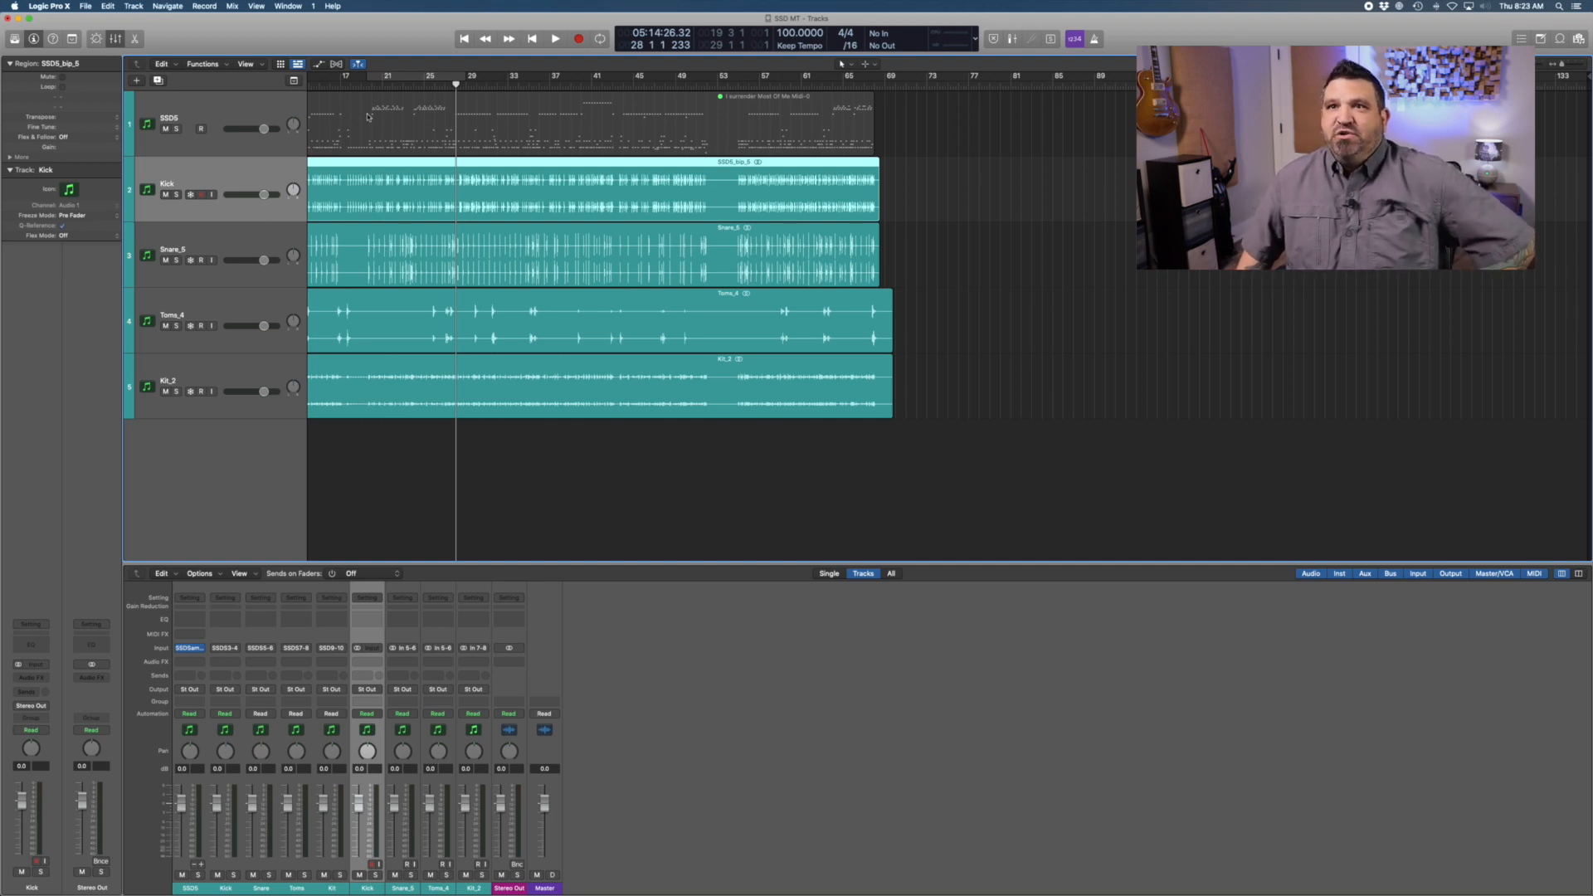
{"action": "scroll", "coordinate": [445, 214], "scroll_direction": "left", "scroll_amount": 5}
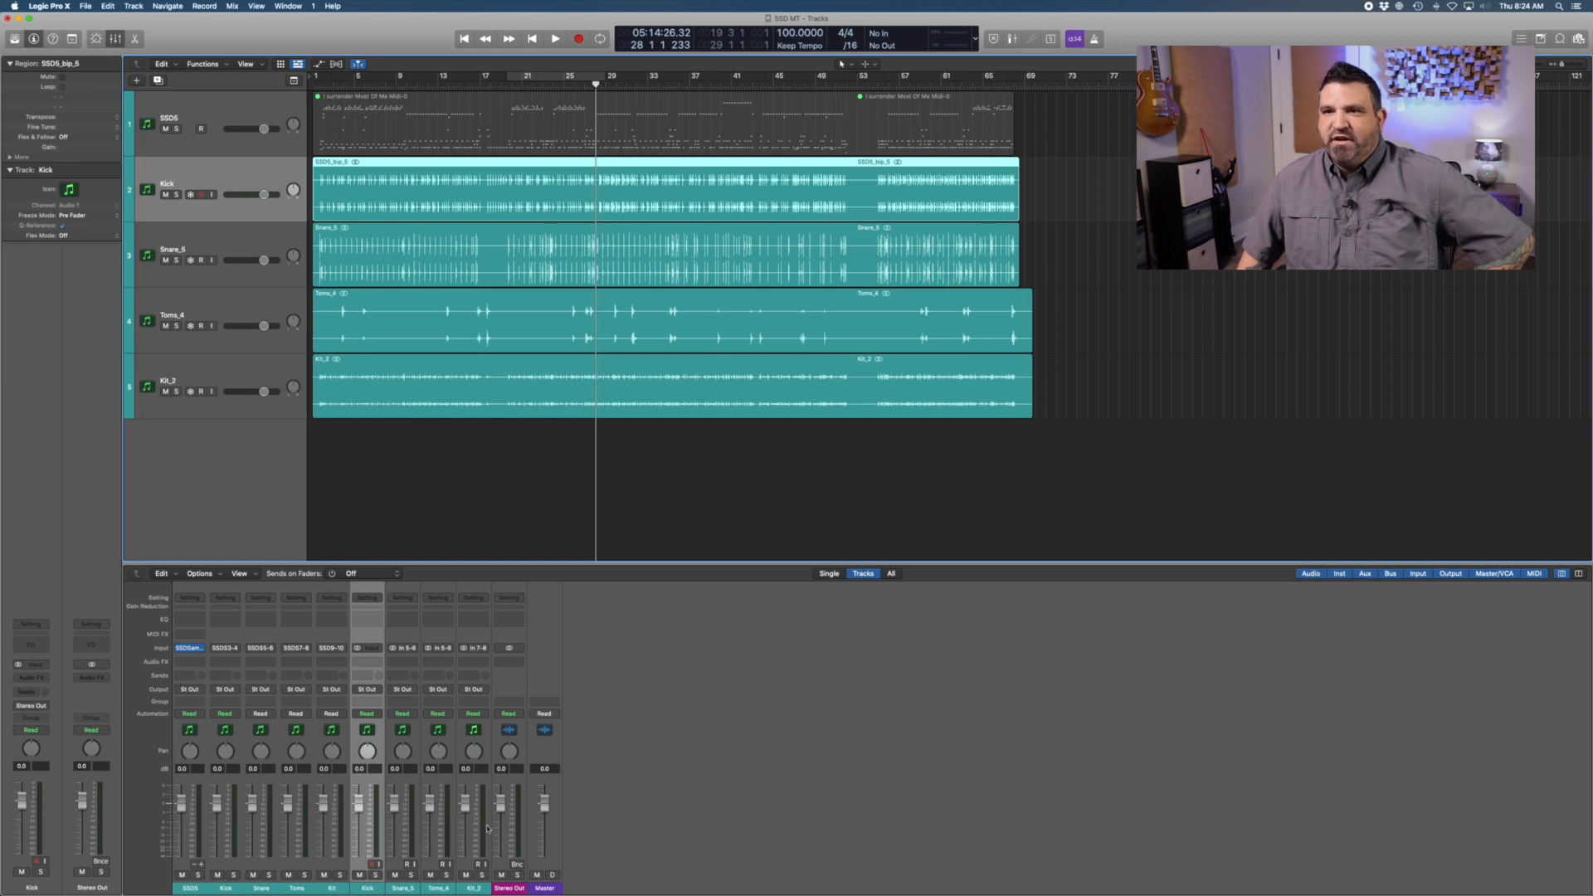
Select the SSD5 instrument channel strip together with its Kick, Snare, Toms and Kit aux strips in the mixer.
{"action": "left_click", "coordinate": [198, 832]}
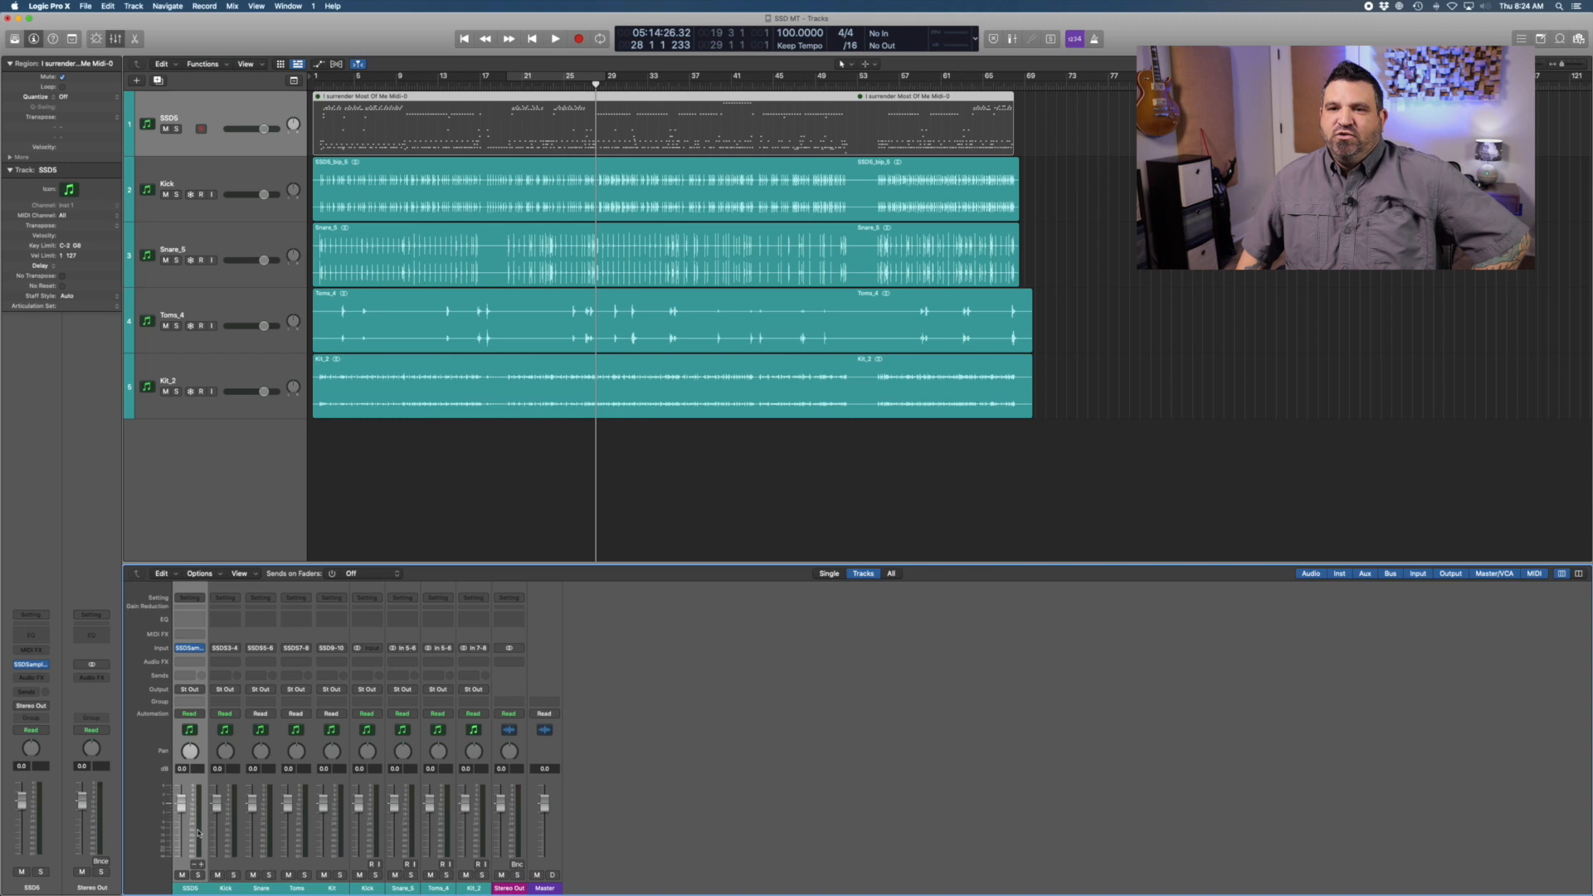
{"action": "left_click", "coordinate": [335, 844], "text": "shift"}
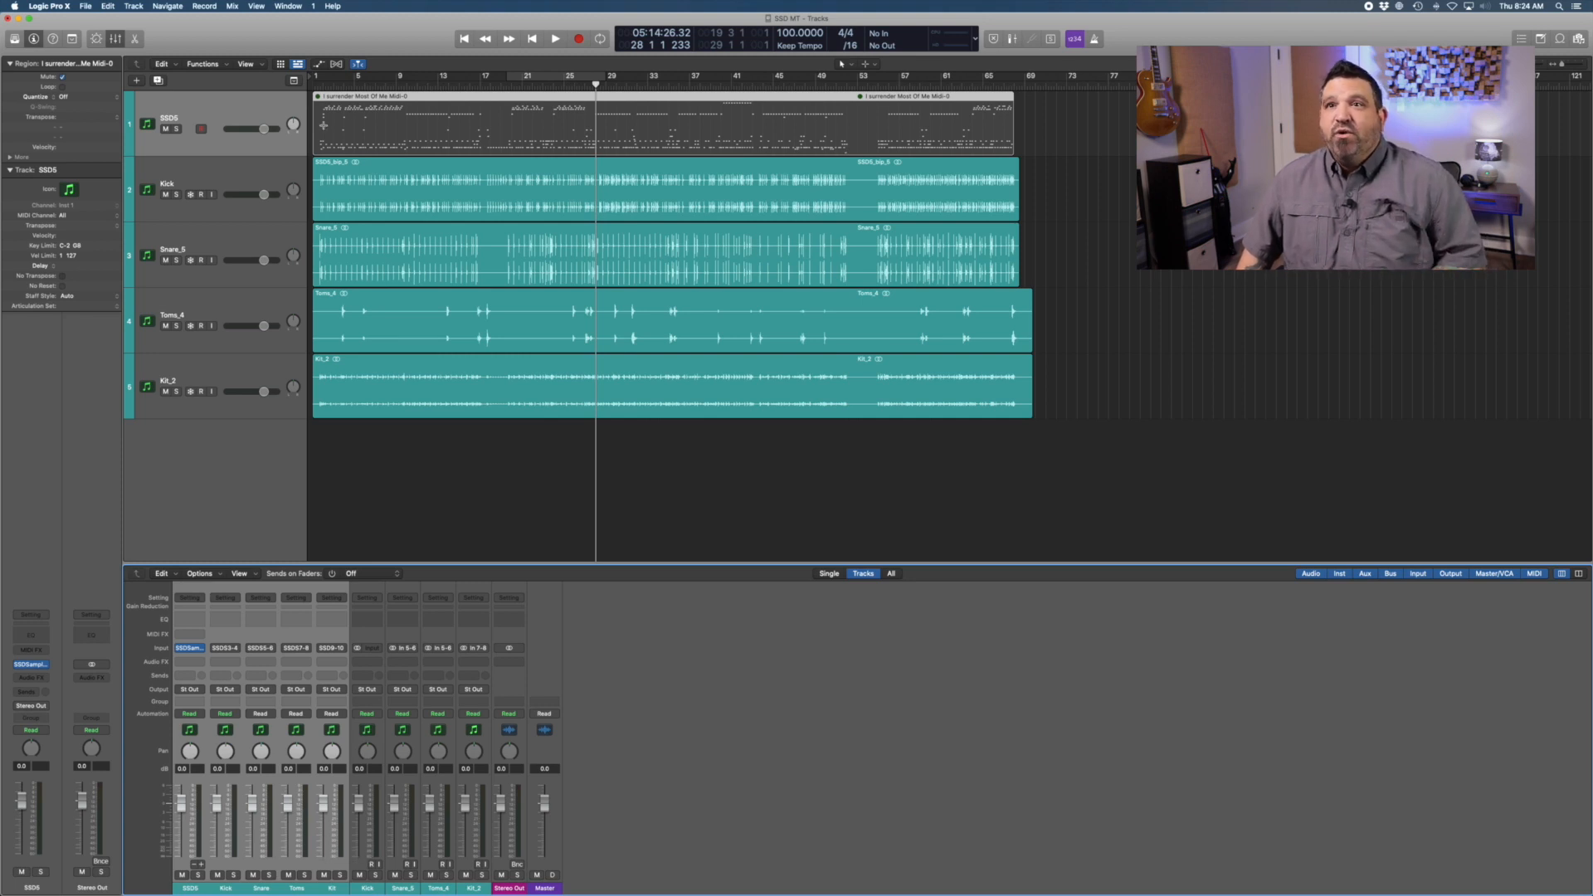
Play the bounced drum tracks from bar 25 for a few bars to check their audio.
{"action": "left_click", "coordinate": [564, 84]}
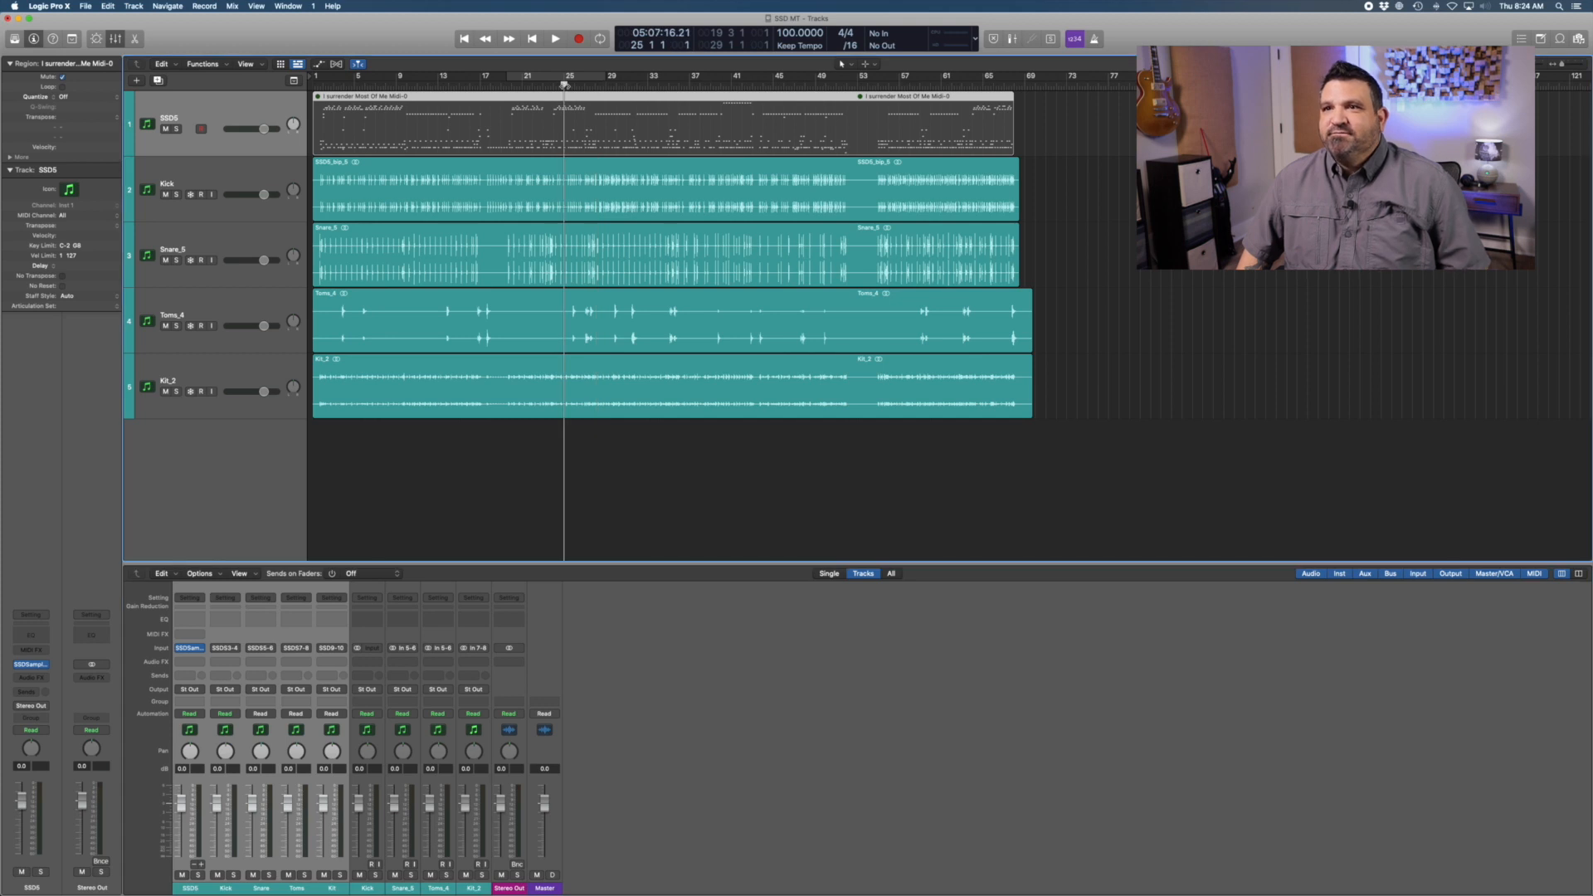
{"action": "key", "text": "space"}
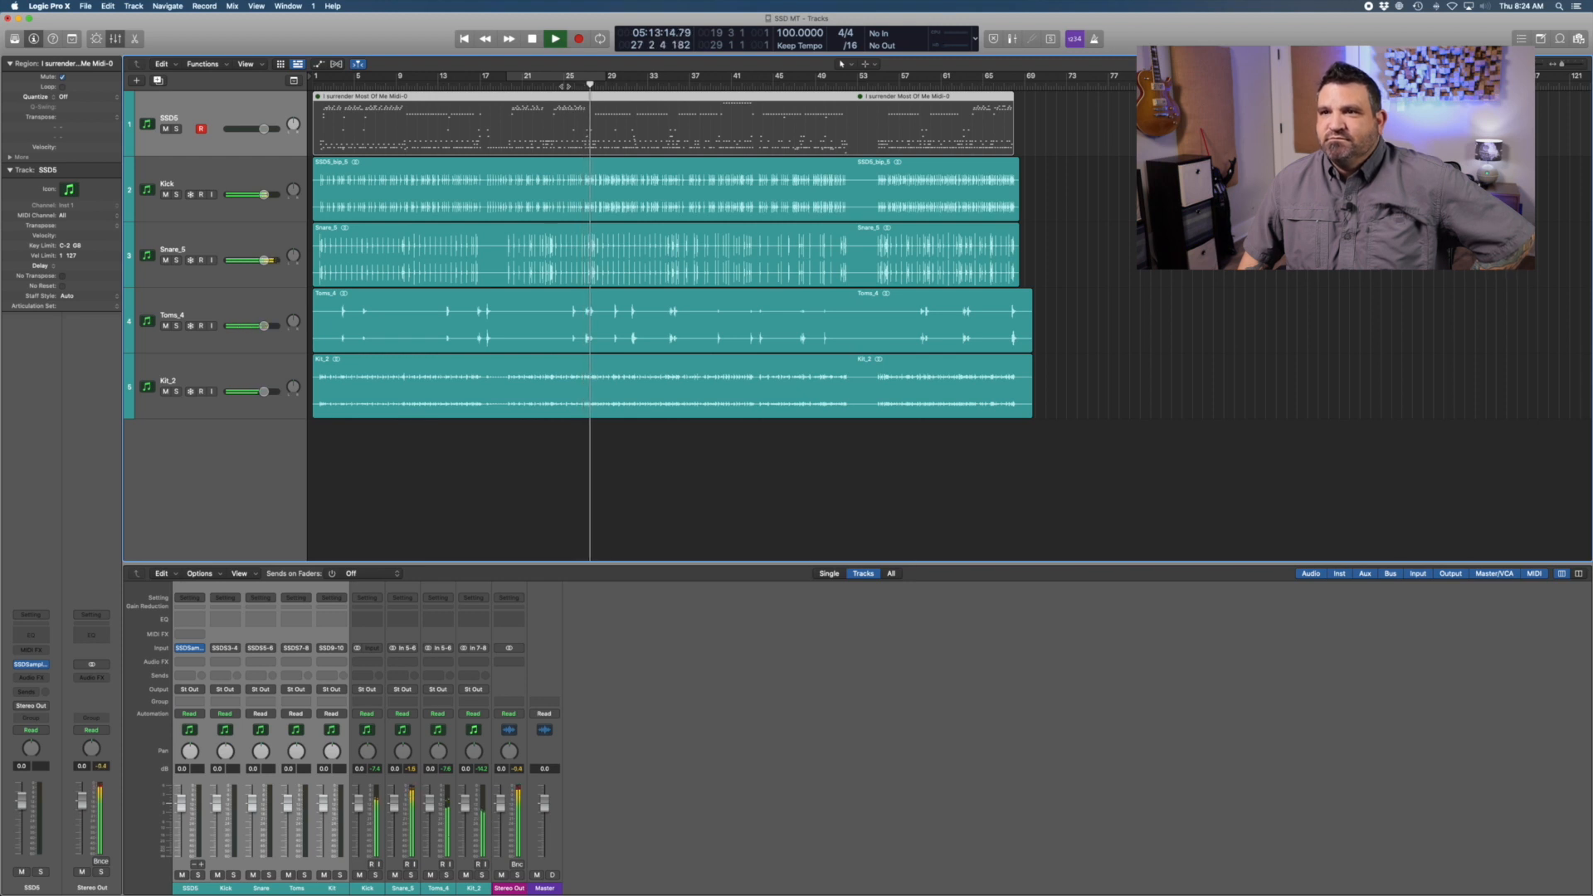
{"action": "key", "text": "space"}
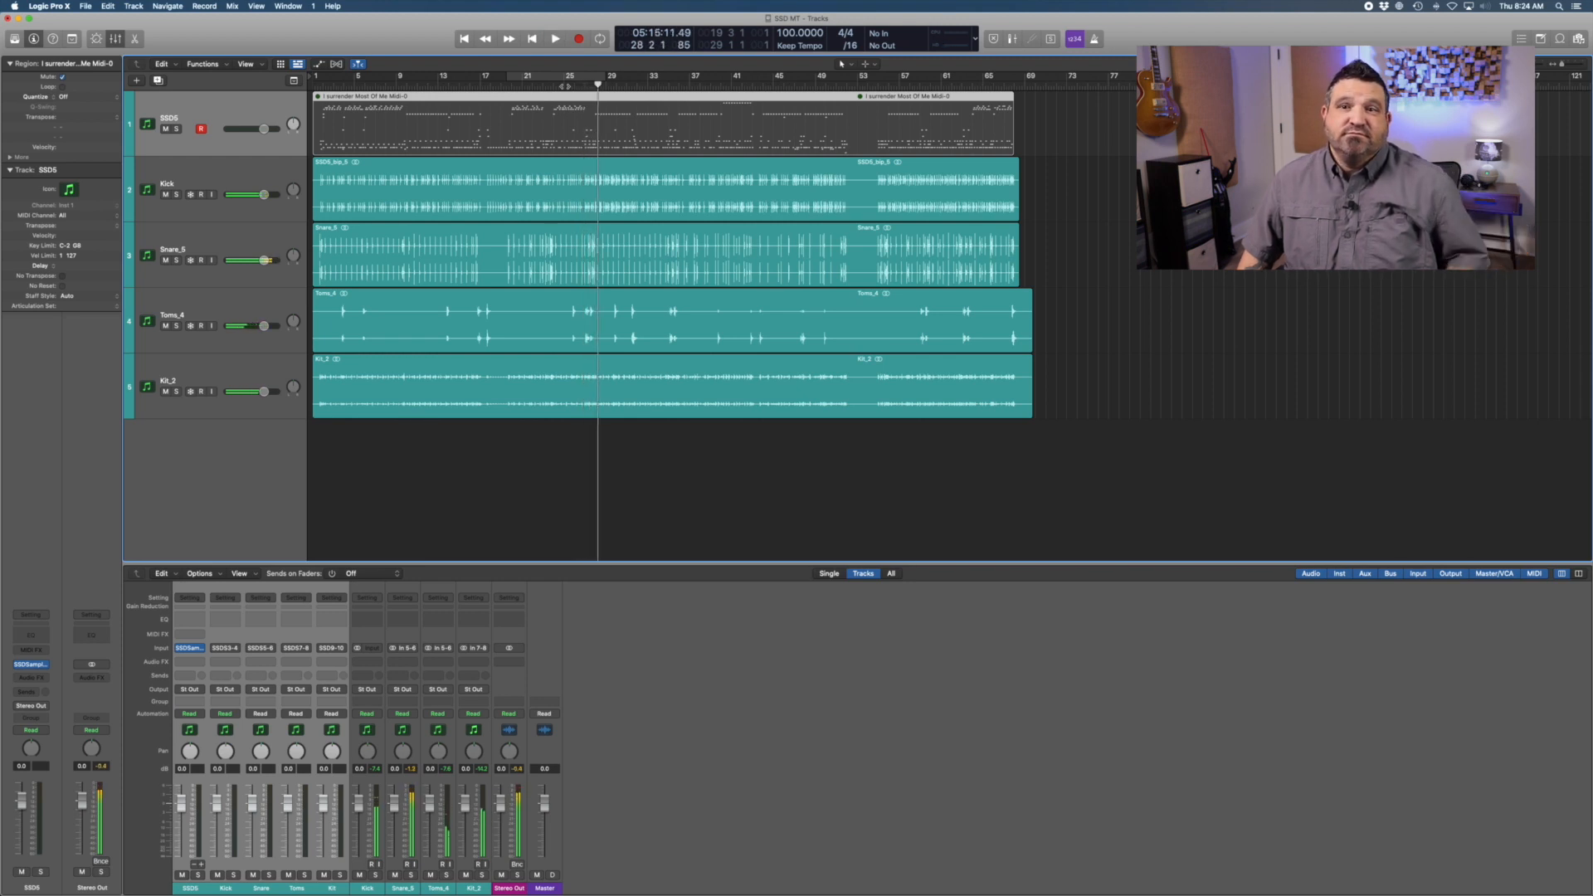